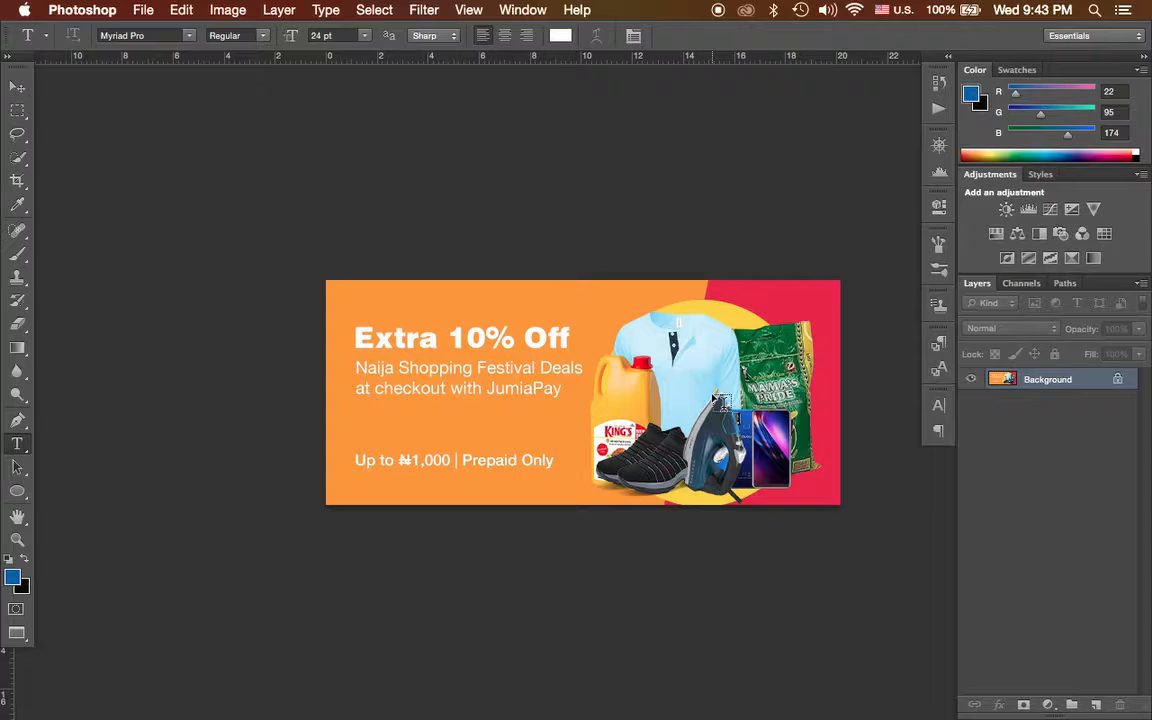
Reset the Essentials workspace to its default panel layout.
click(1078, 38)
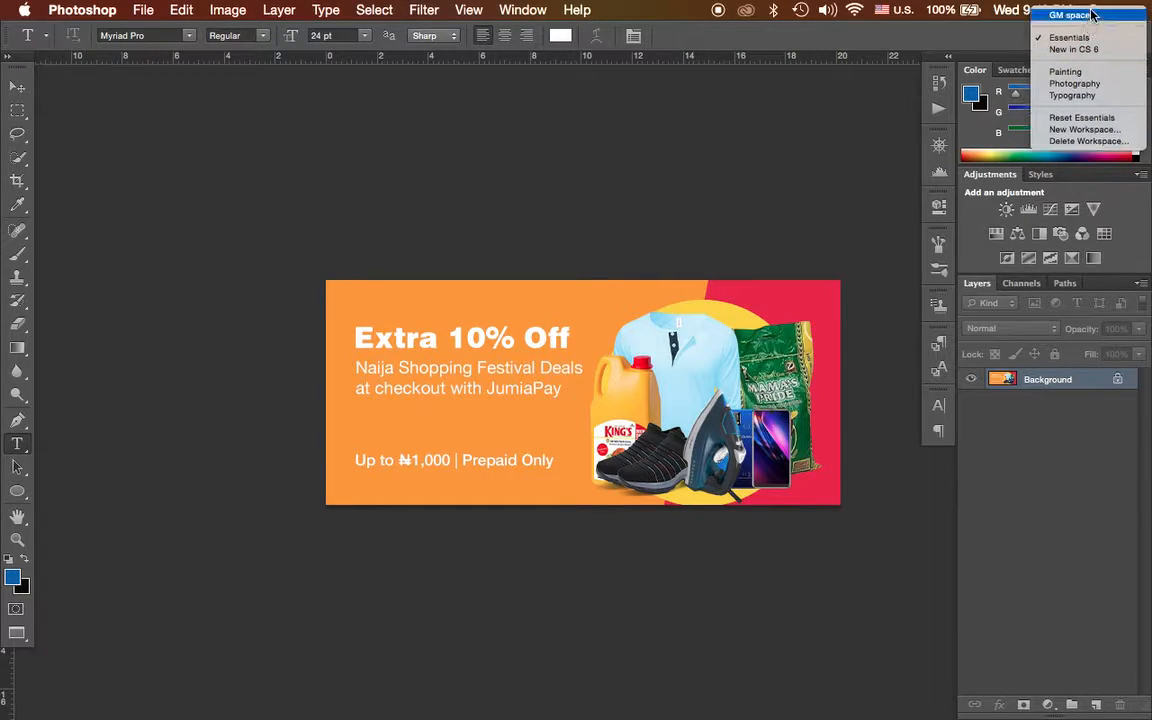
click(1078, 117)
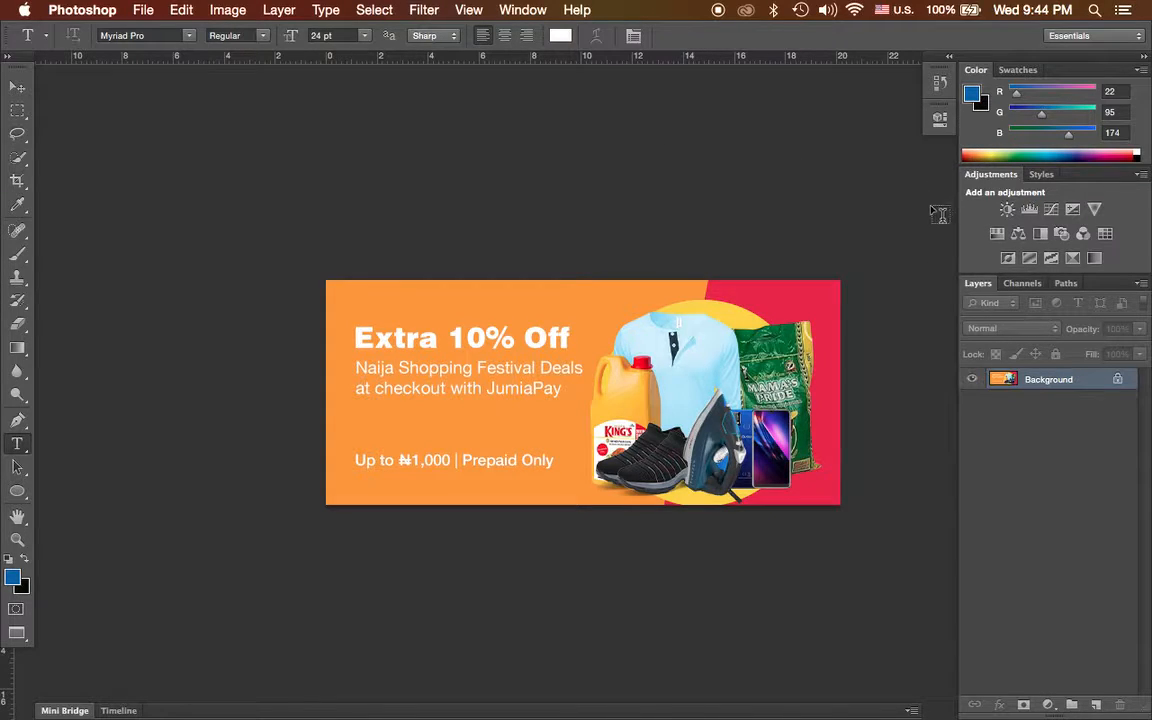
Add the Brush and Character panels to the workspace.
click(524, 10)
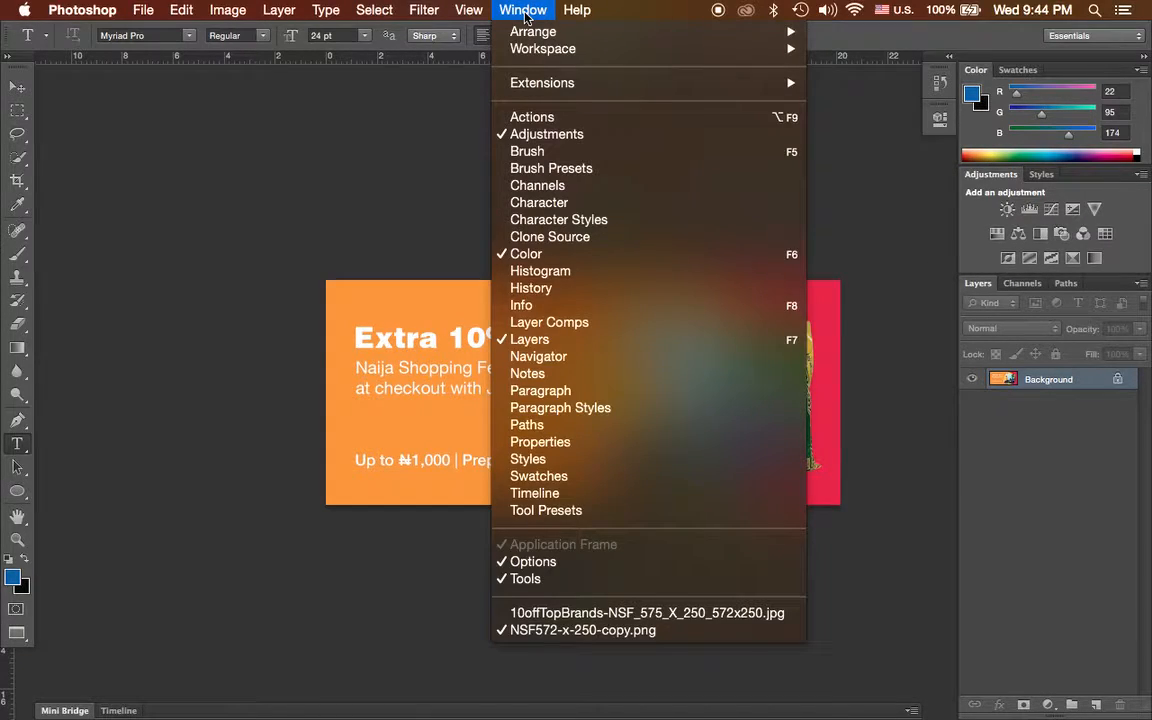
click(557, 152)
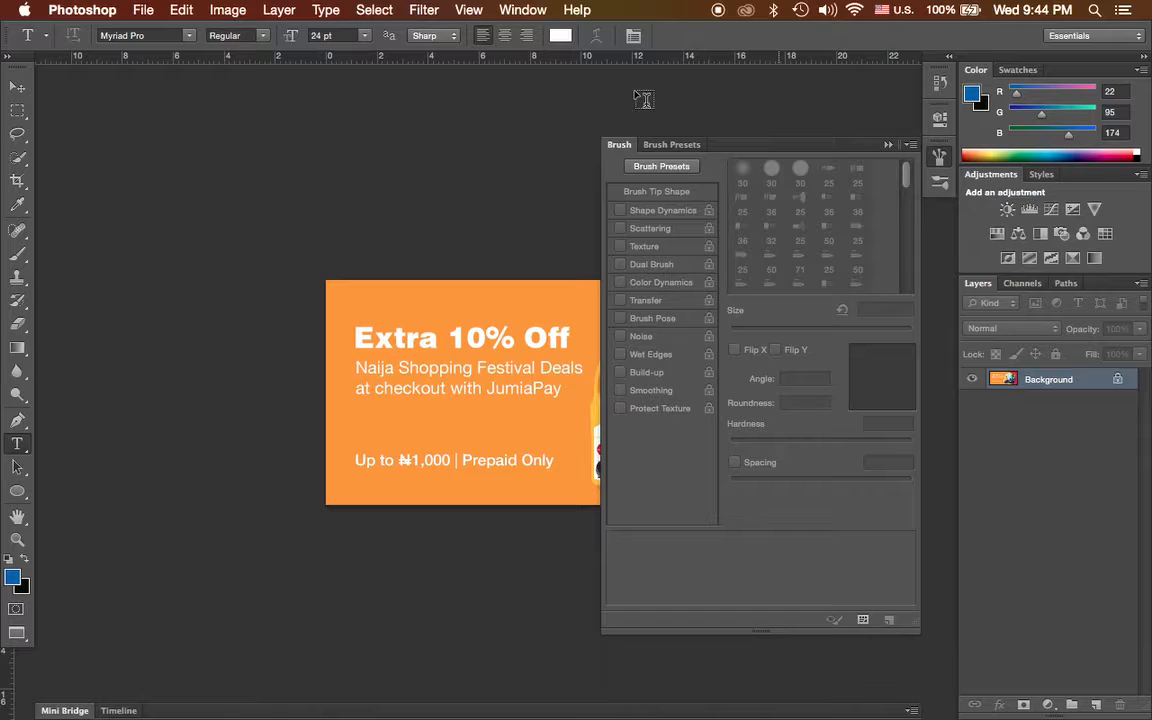
click(421, 12)
mouse_move(523, 10)
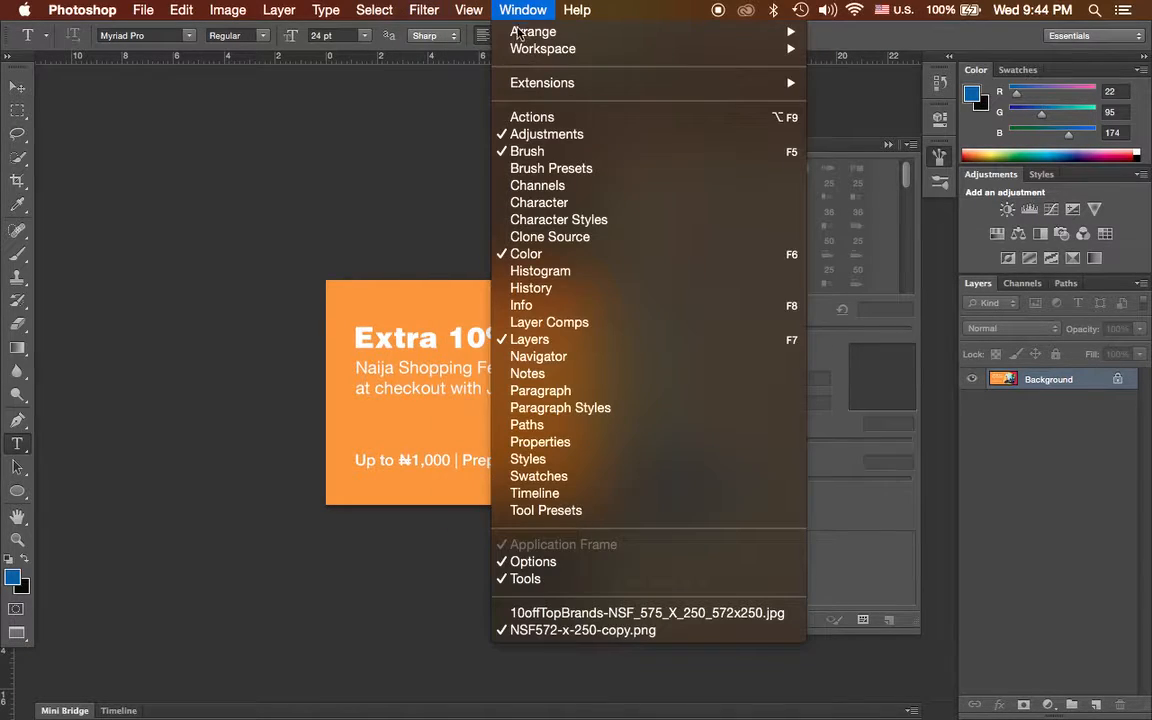
click(596, 202)
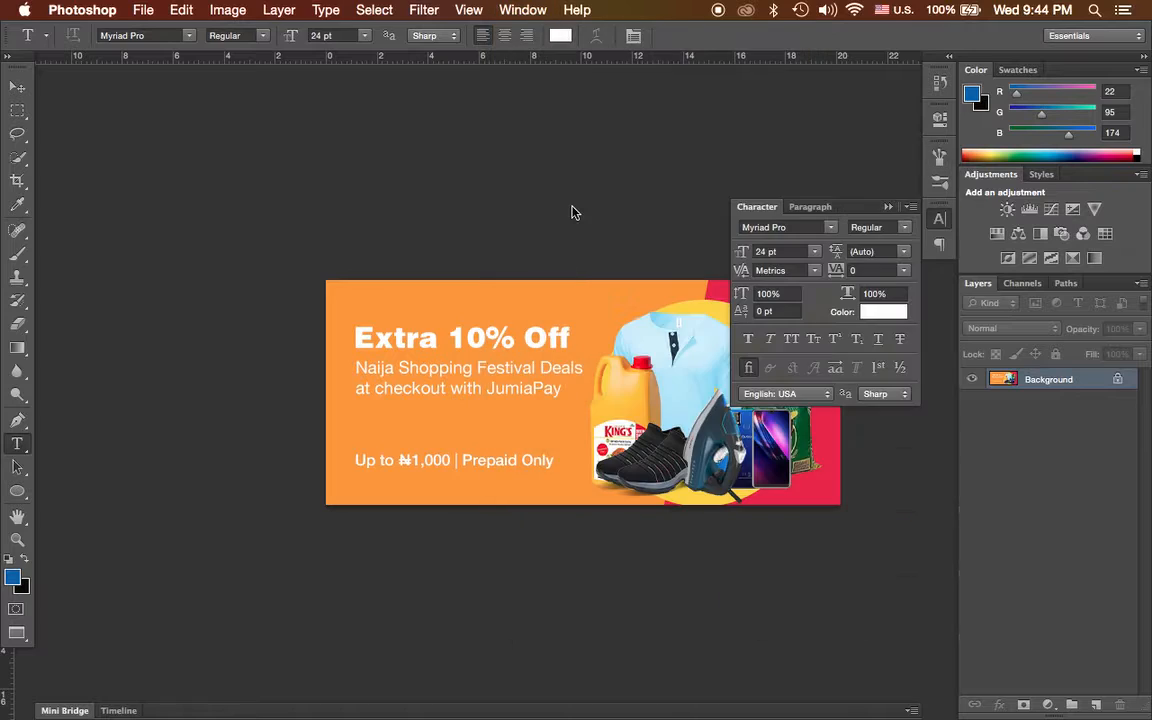
Display the History panel and add the Navigator panel to the workspace.
click(516, 12)
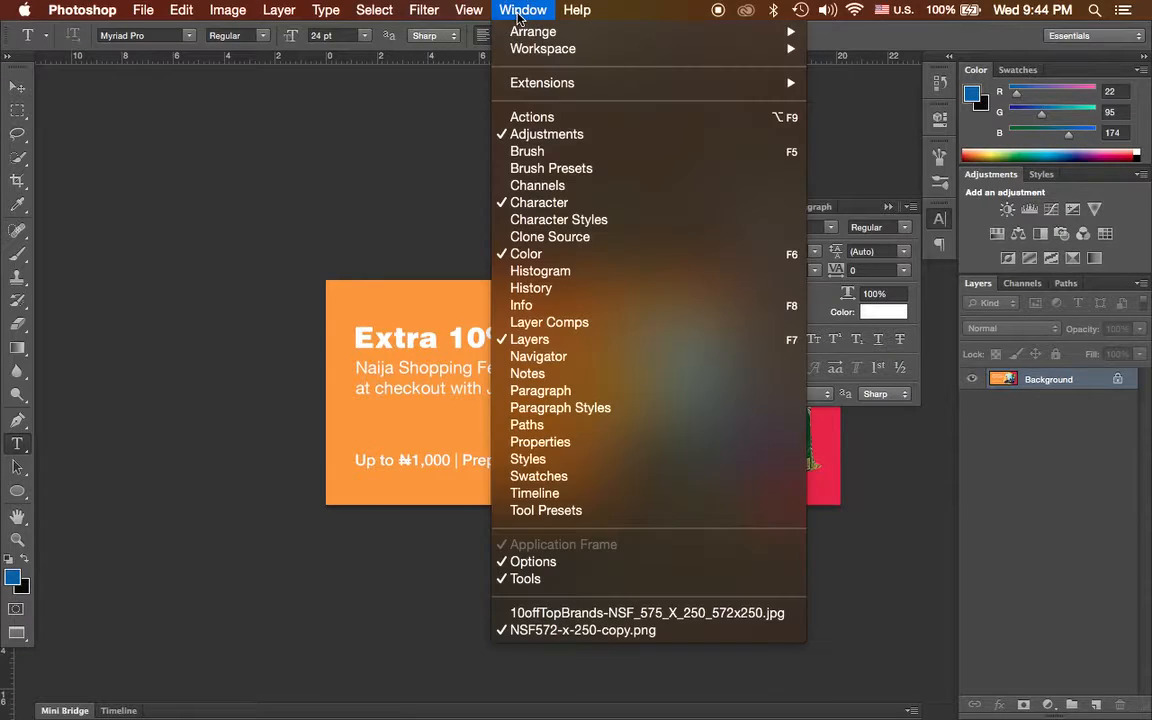
click(572, 288)
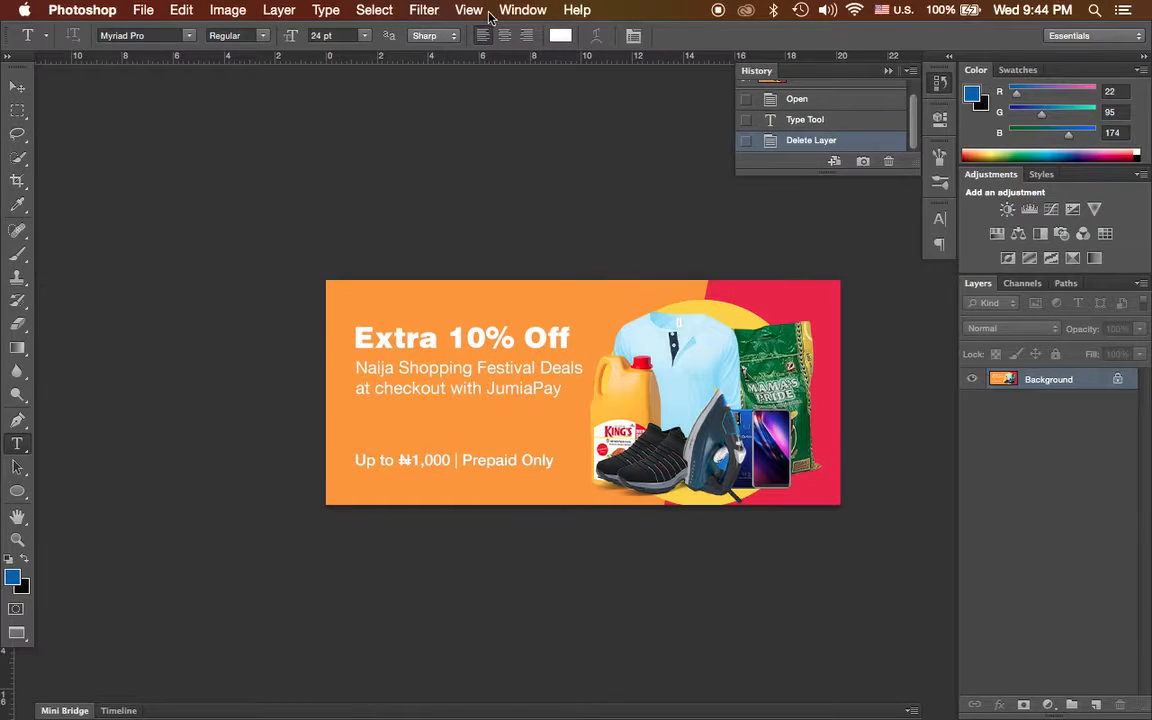
click(519, 10)
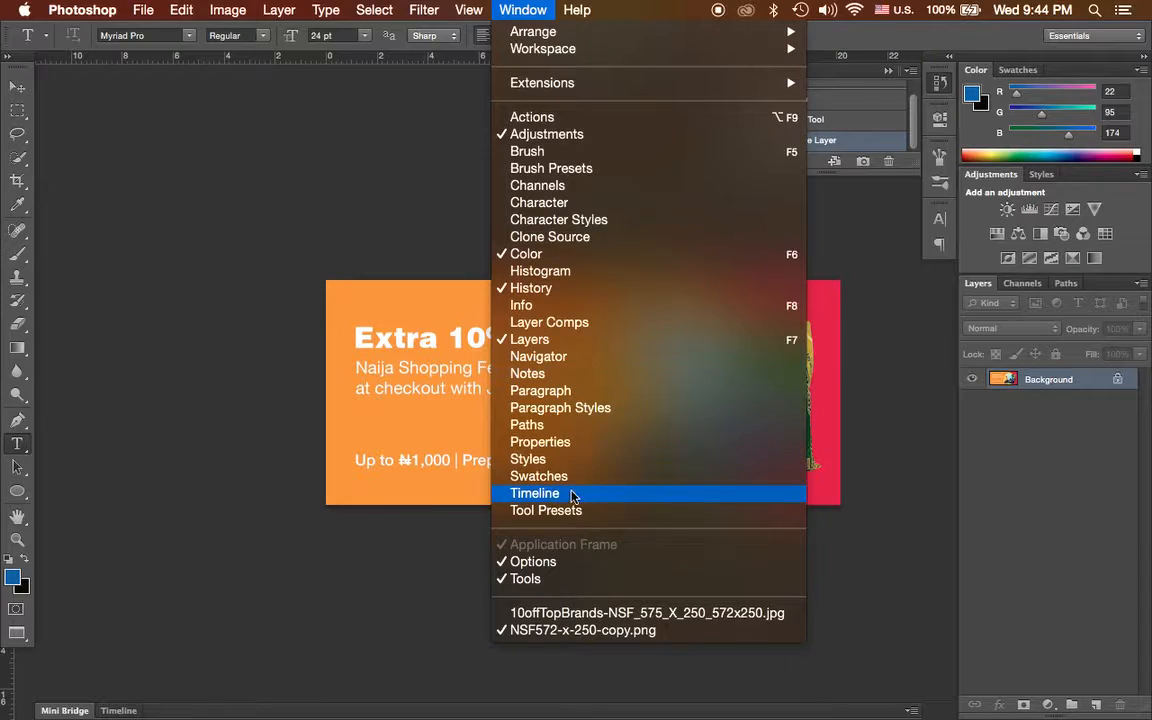
click(560, 356)
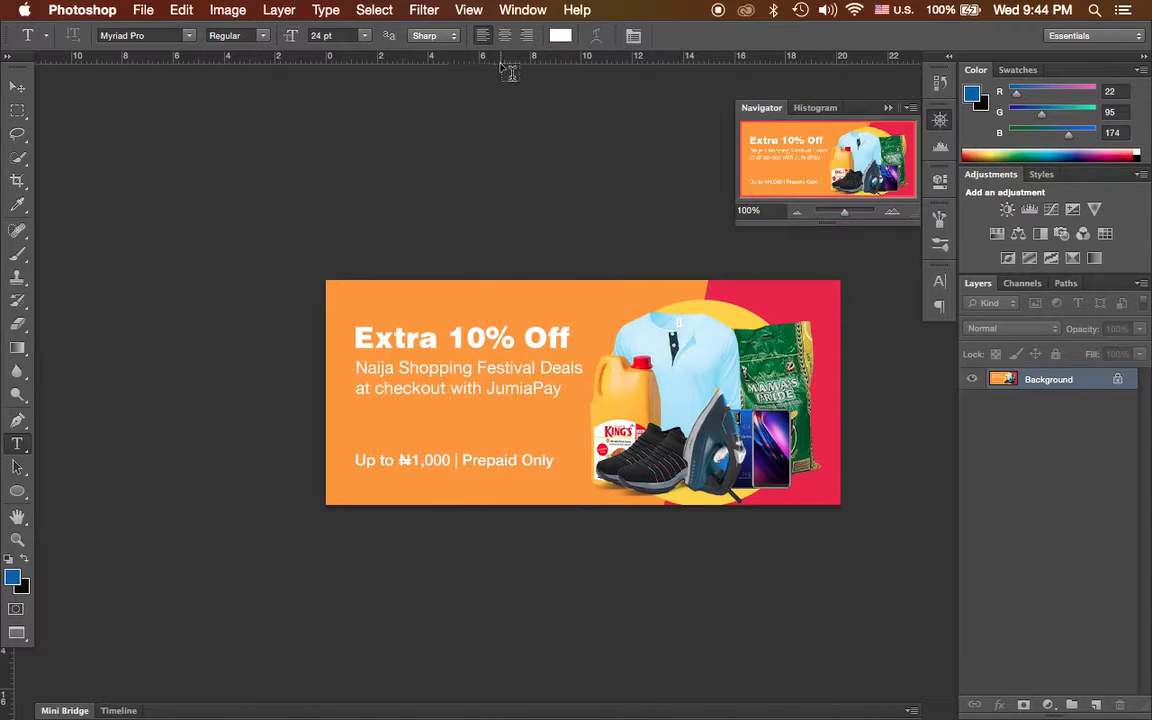
Display the Paragraph panel and add the Paragraph Styles panel to the workspace.
click(518, 17)
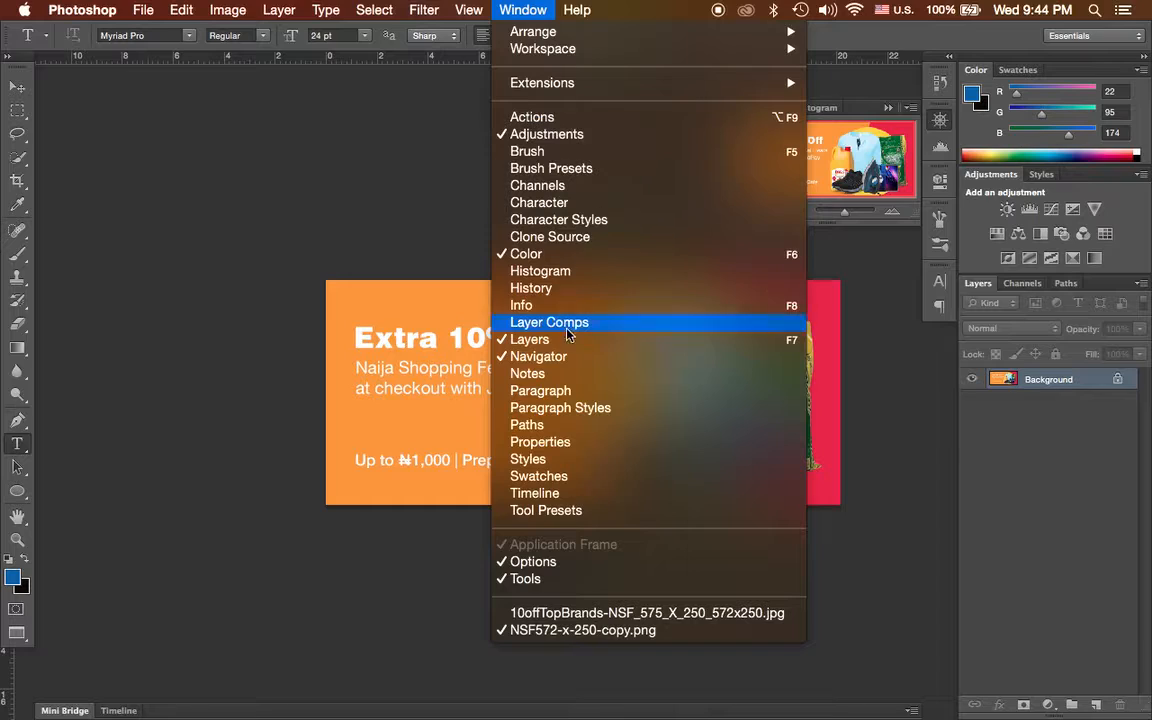
click(540, 391)
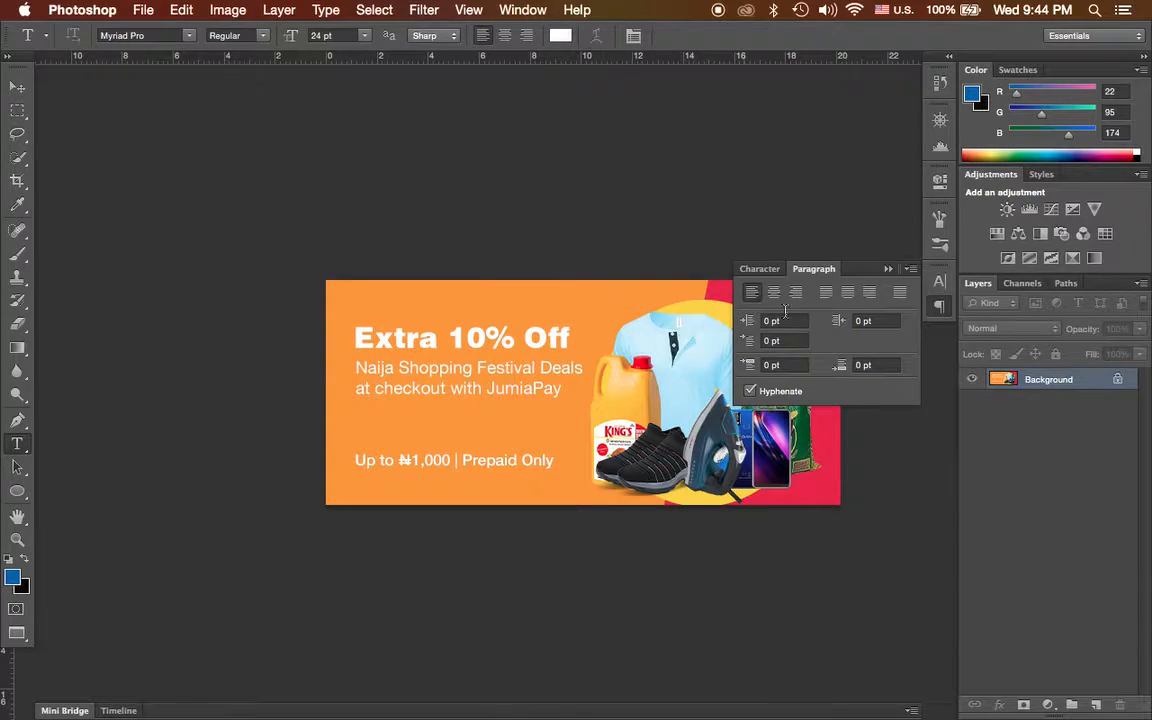
click(509, 10)
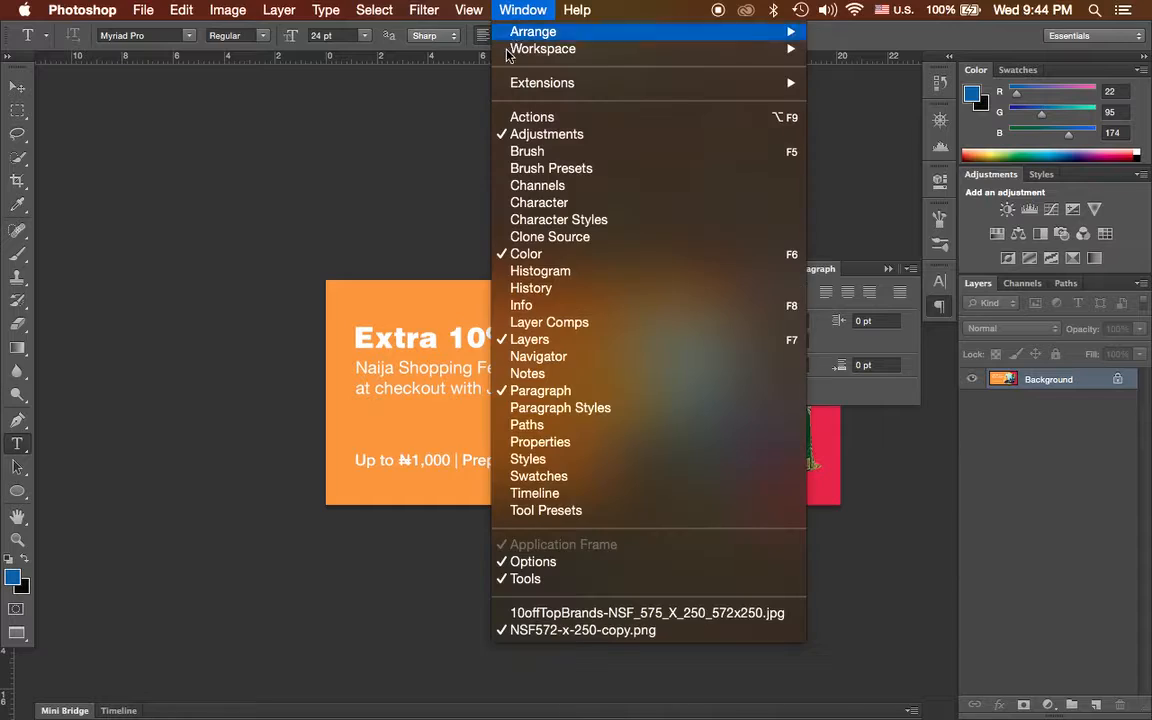
click(595, 408)
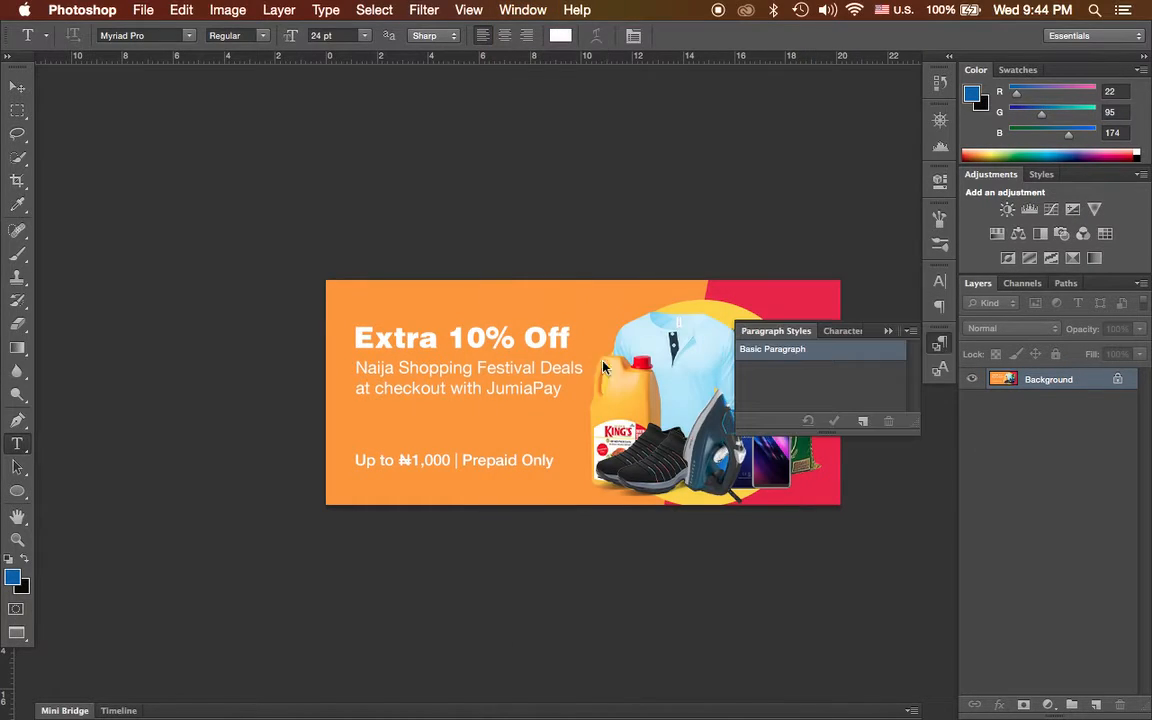
Display the Properties panel and switch to the Move tool.
click(520, 12)
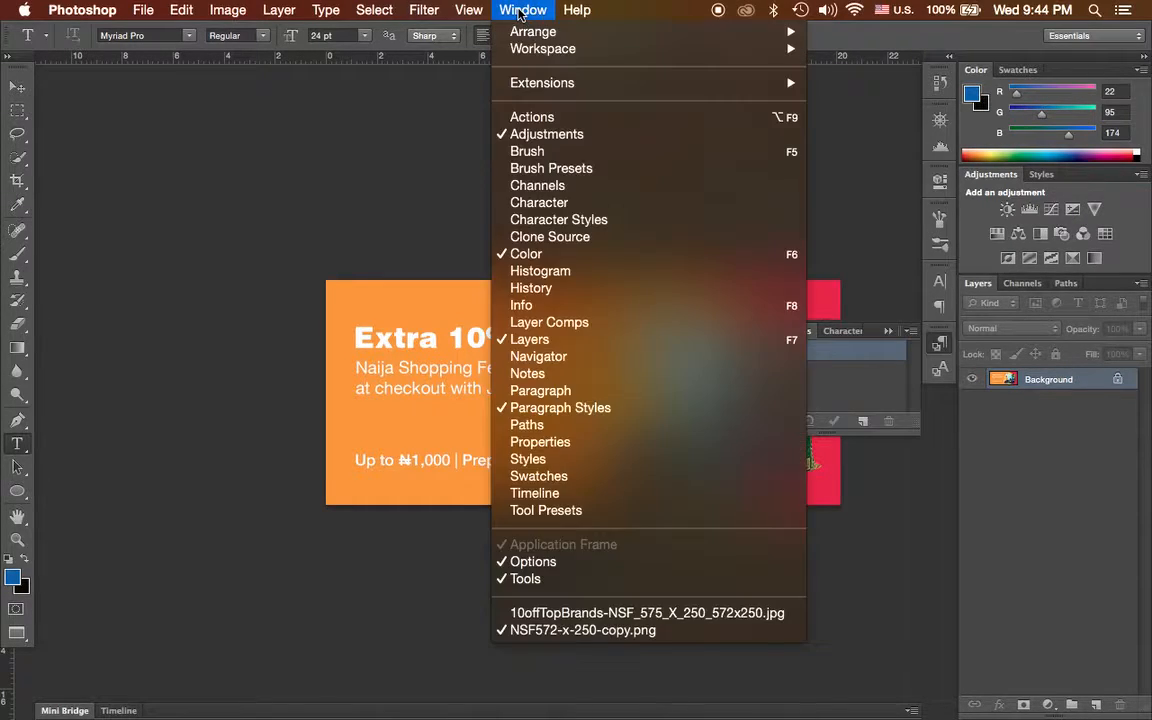
click(577, 443)
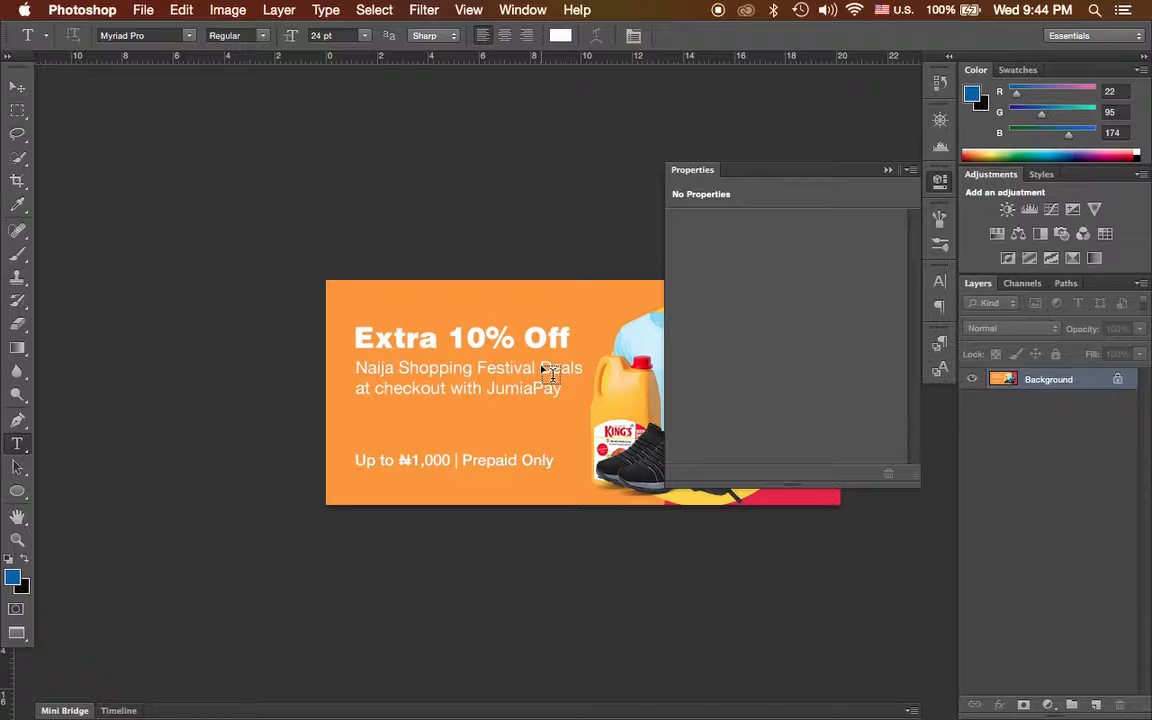
click(13, 92)
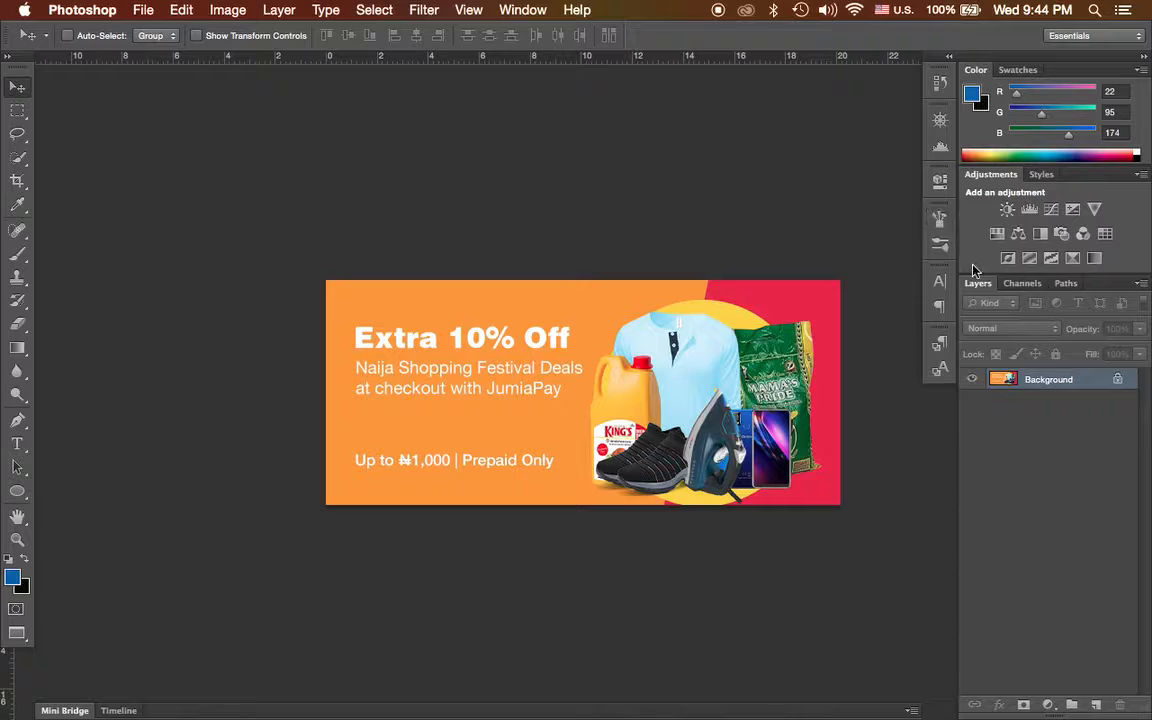
Expand the docked Paragraph Styles, Paragraph and Properties panels one after another, and collapse them again.
click(941, 346)
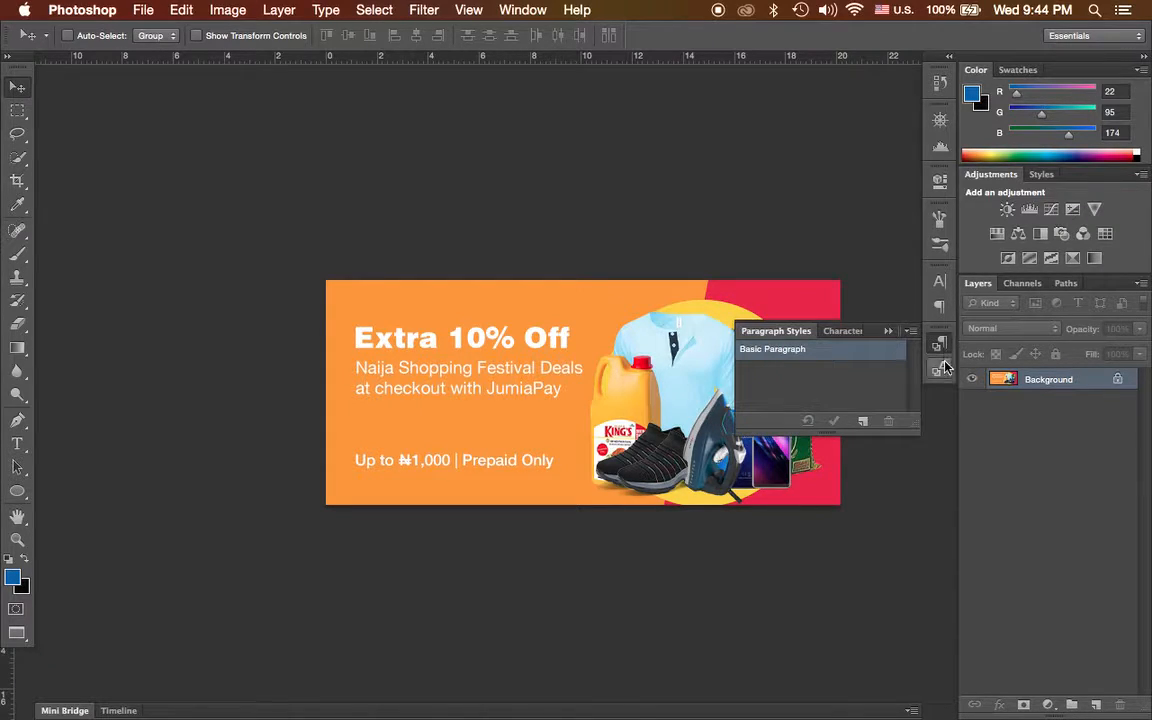
click(940, 306)
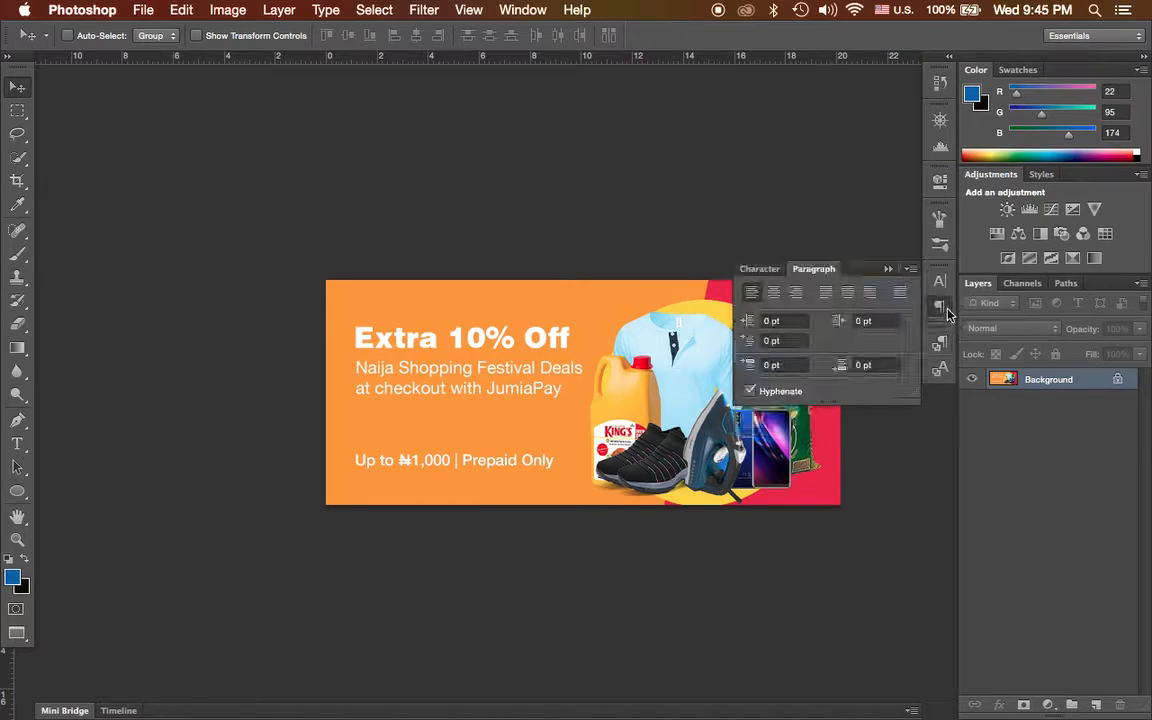
click(941, 183)
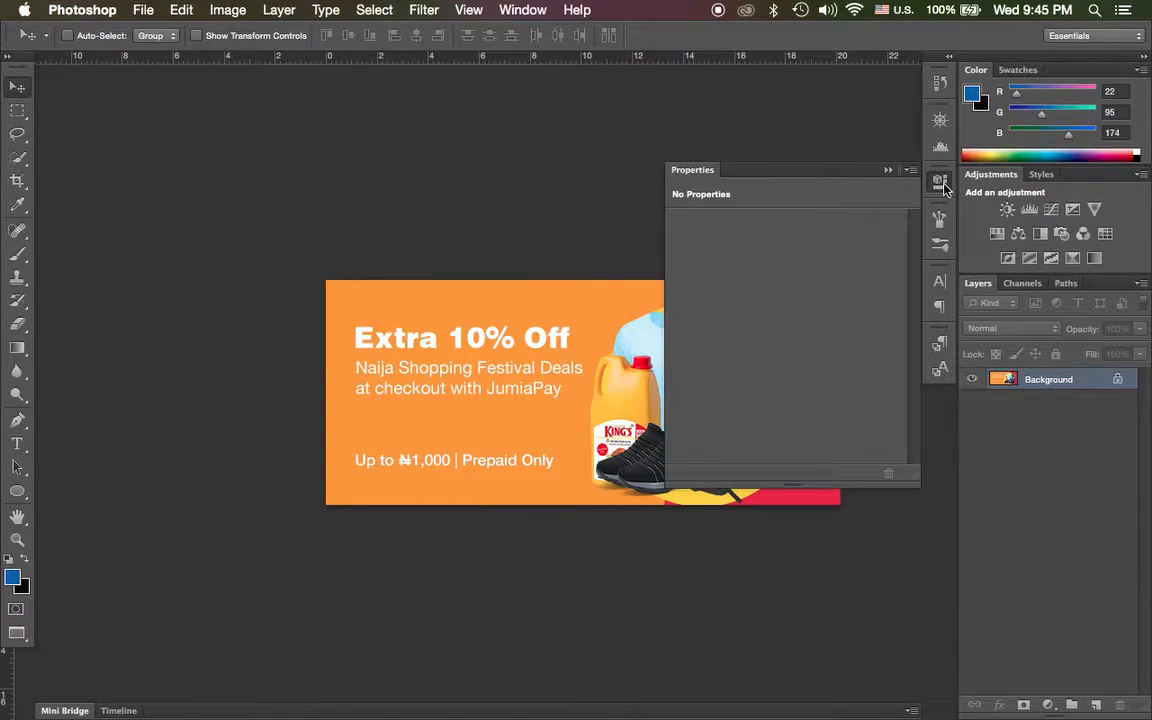
click(623, 302)
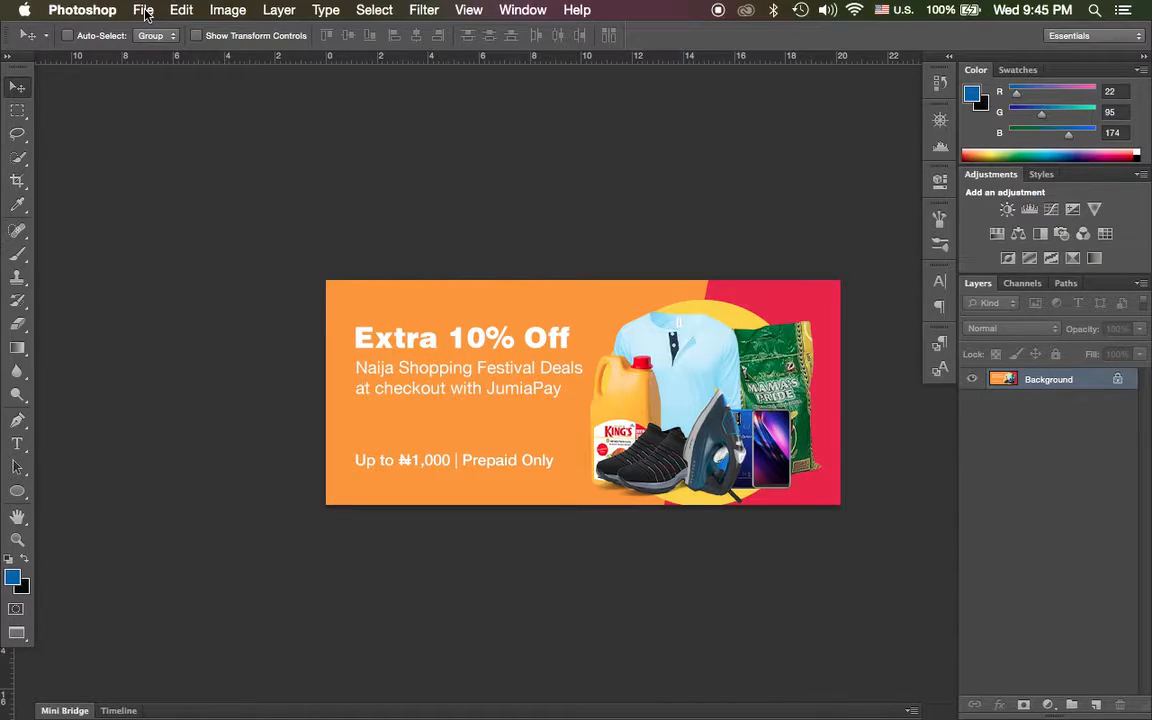
Inspect the banner's pixel dimensions and resolution in the Image Size settings, and close them without changes.
click(226, 10)
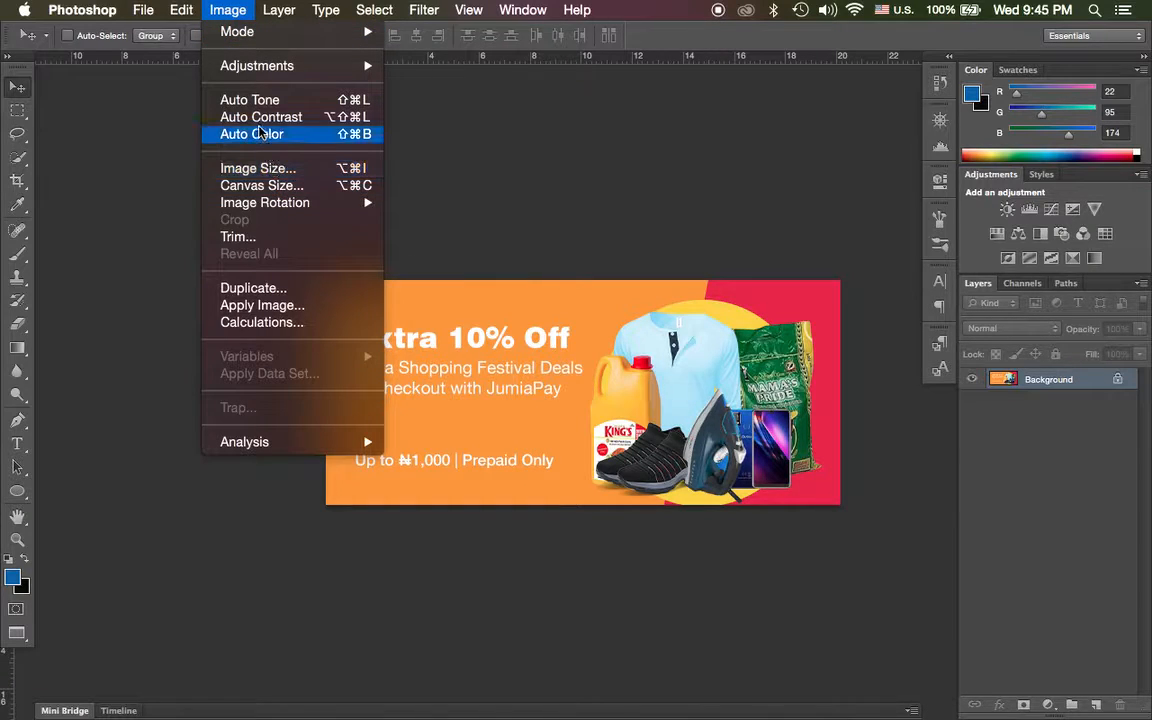
click(250, 168)
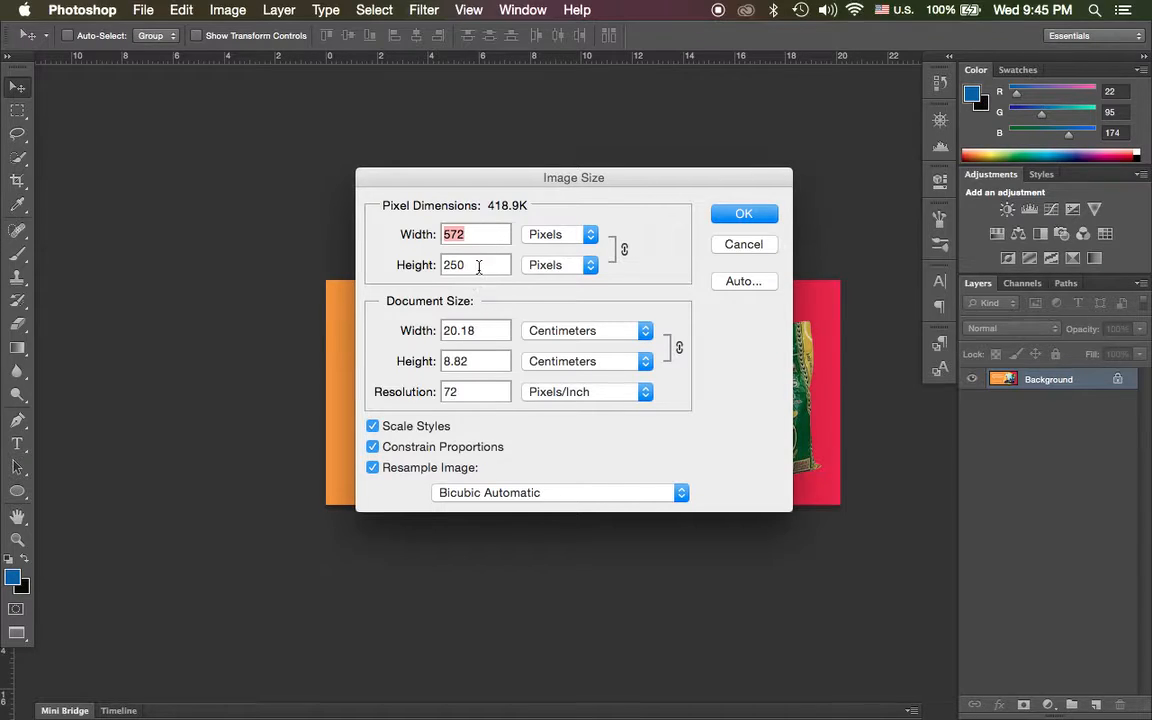
key(Escape)
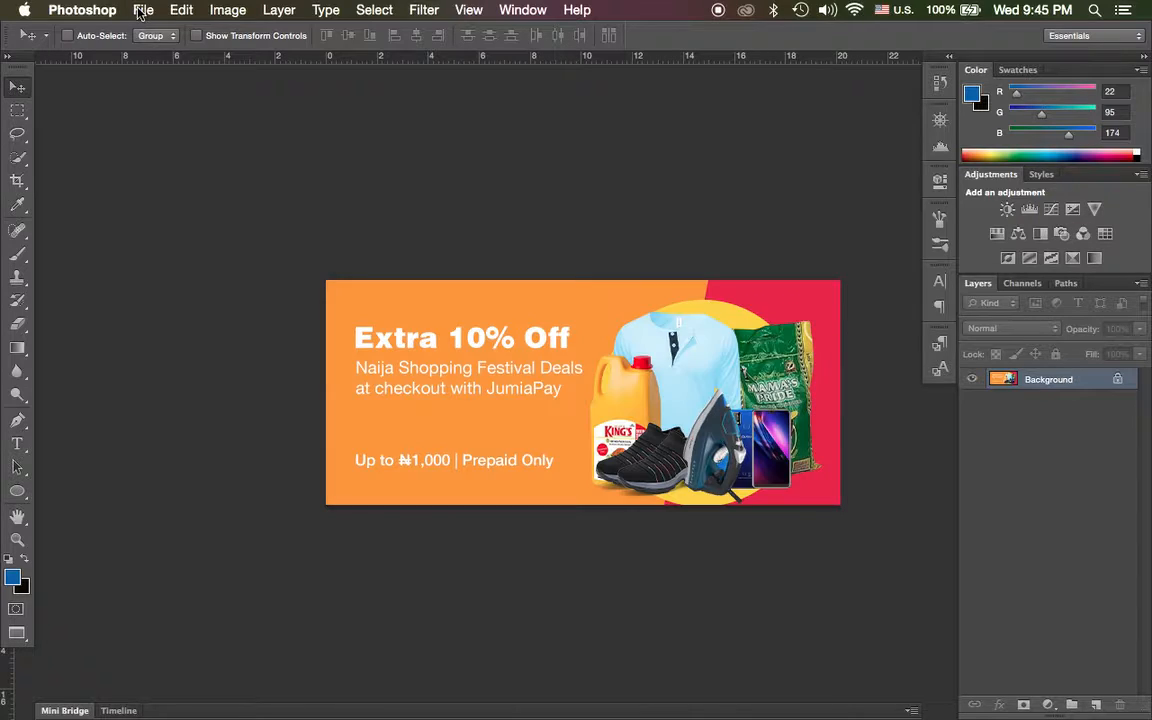
Review the settings and the available presets for a new document, and cancel without creating one.
click(143, 10)
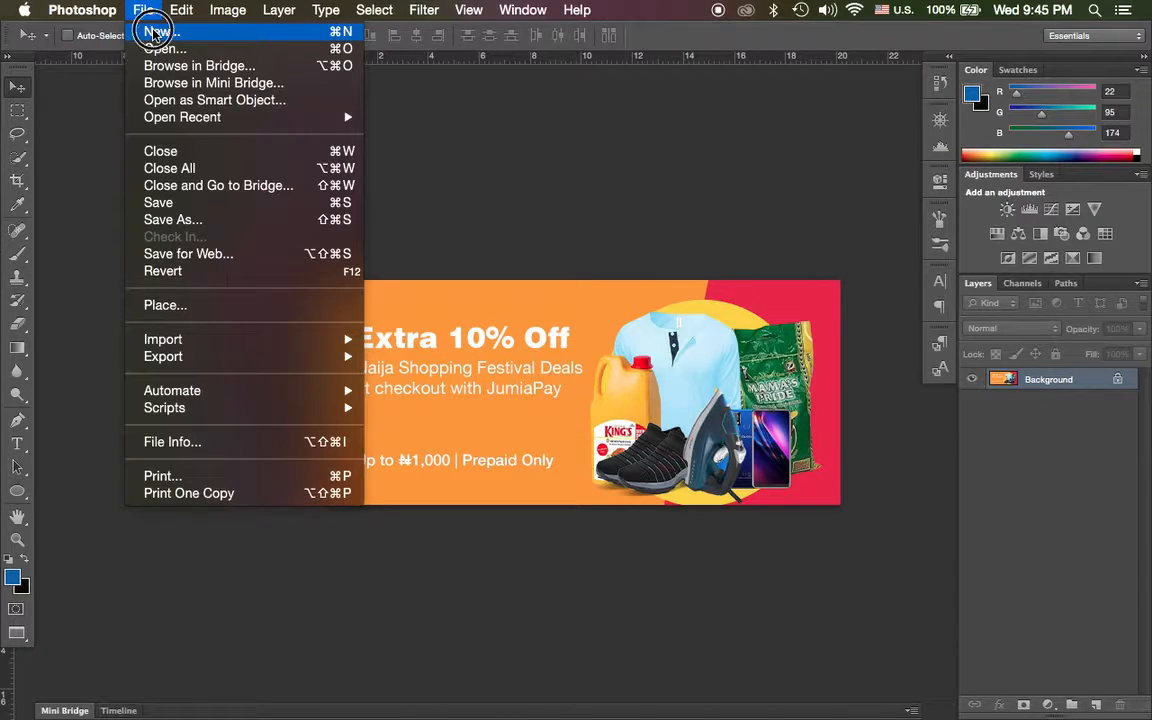
click(155, 33)
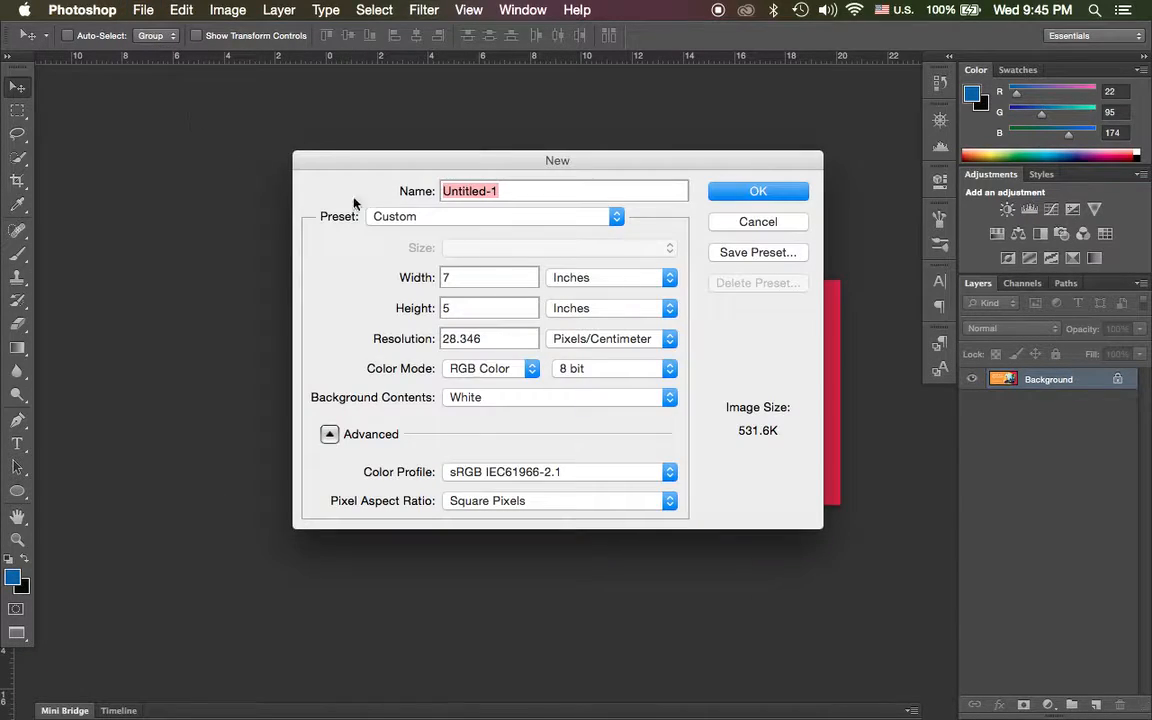
click(533, 217)
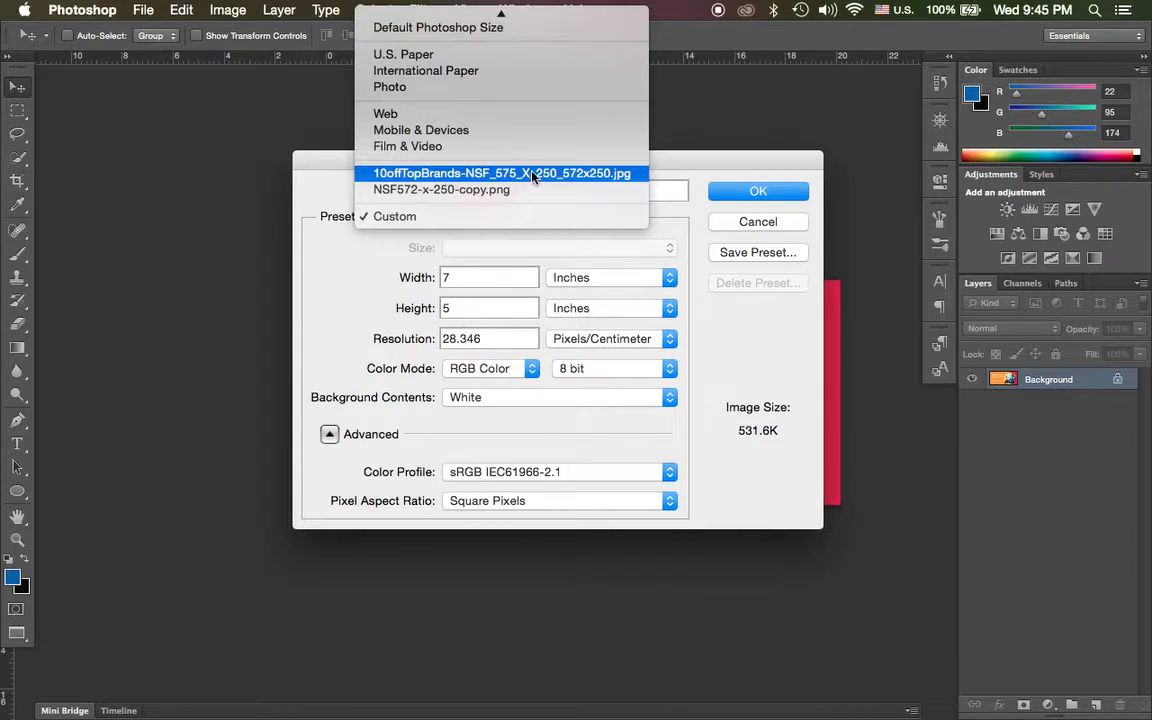
click(748, 220)
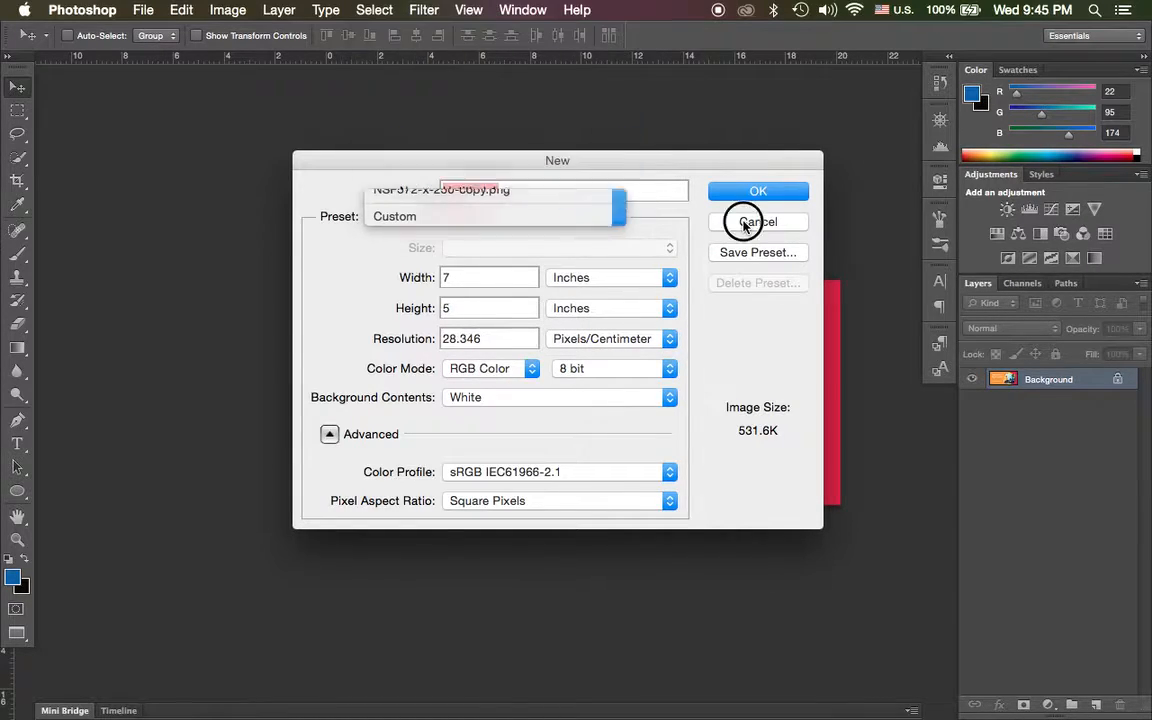
click(757, 222)
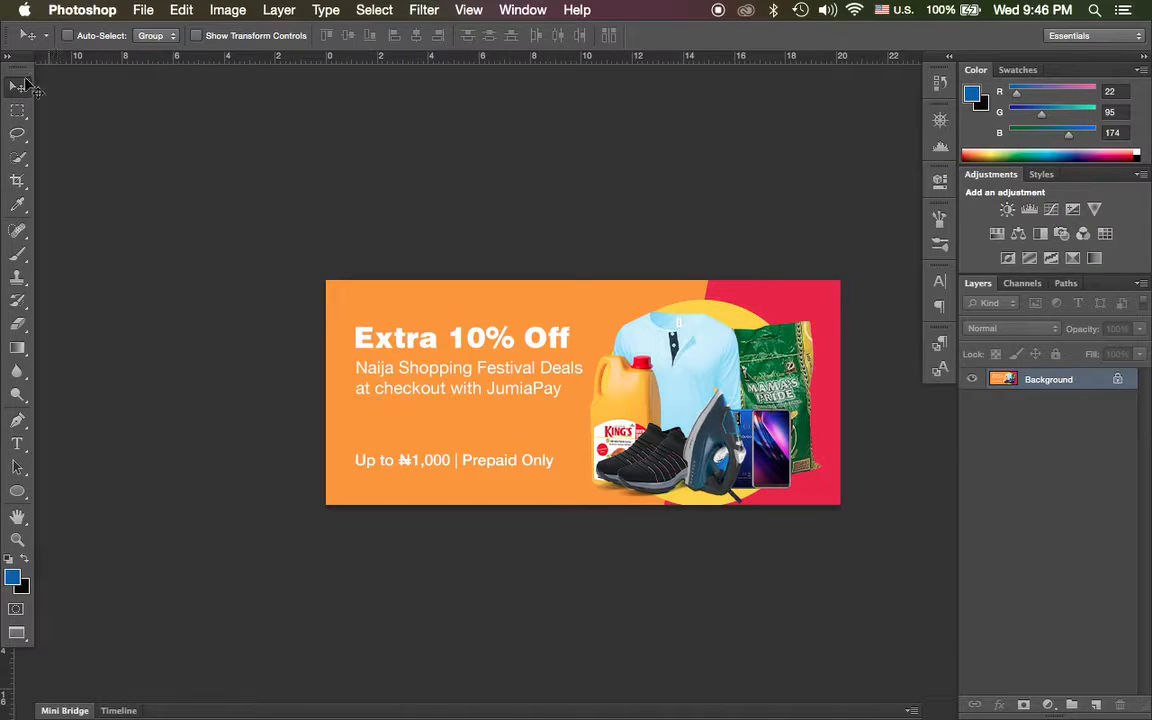
Detach the toolbox from its dock and switch the display to Full Screen Mode.
mouse_move(21, 57)
mouse_down()
mouse_move(37, 80)
mouse_move(51, 73)
mouse_move(14, 51)
mouse_move(30, 38)
mouse_move(21, 68)
mouse_up()
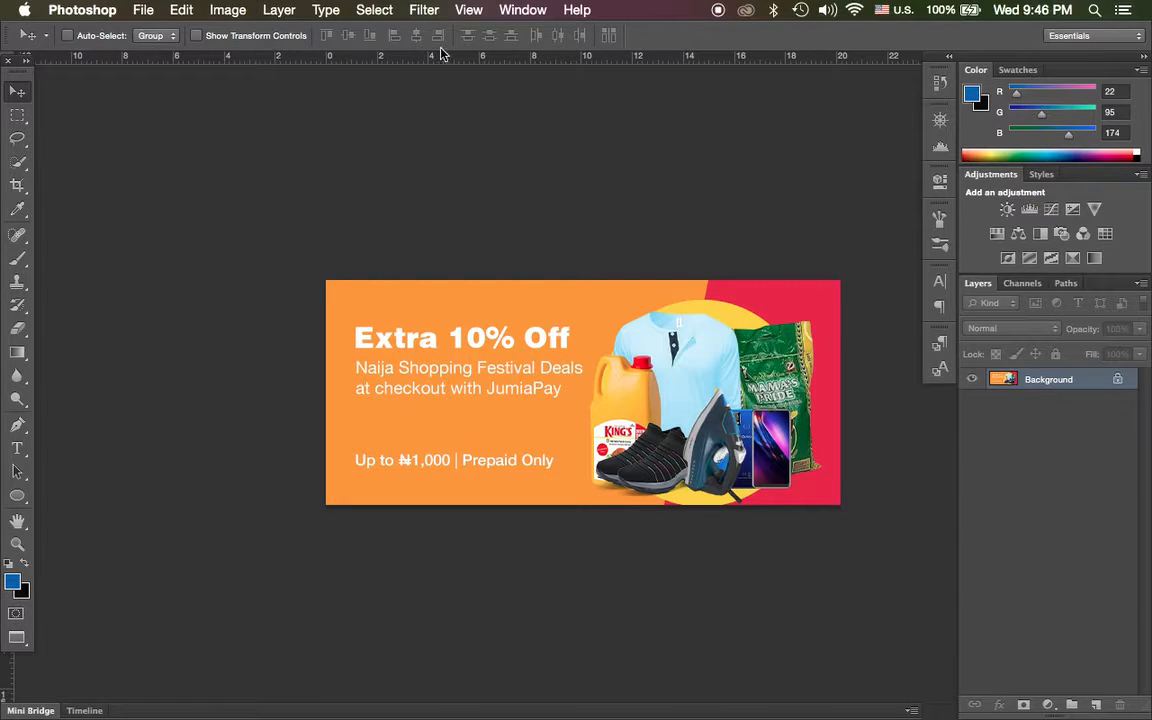
click(506, 12)
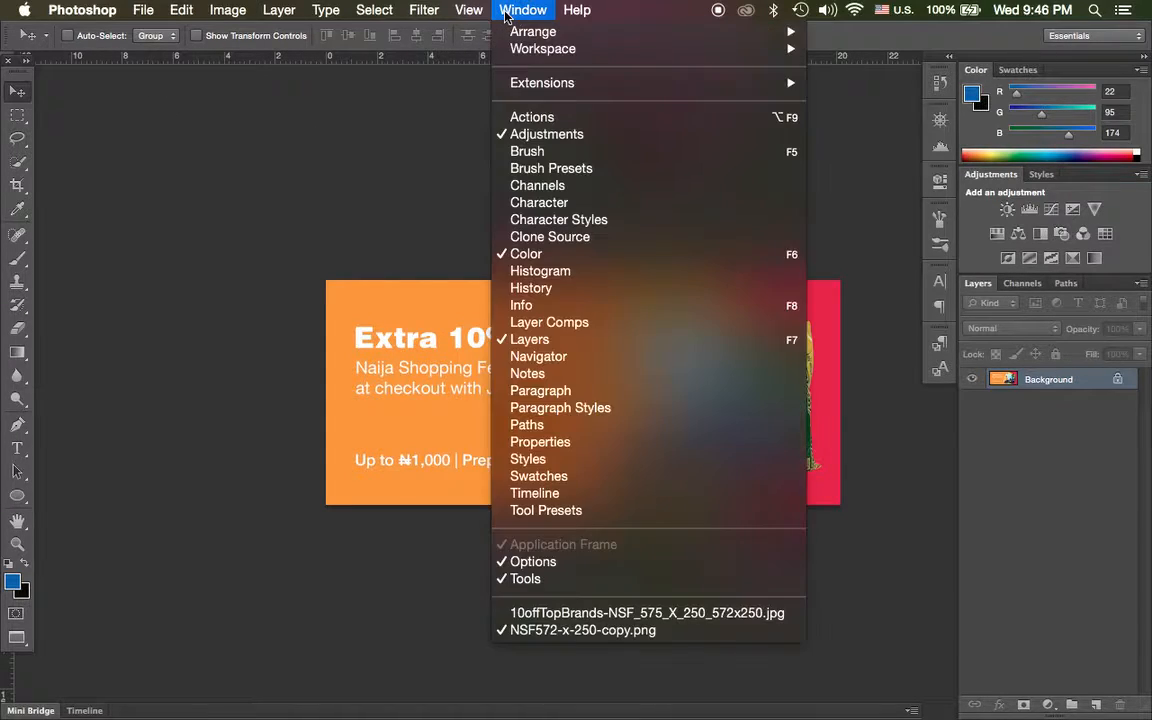
mouse_move(468, 14)
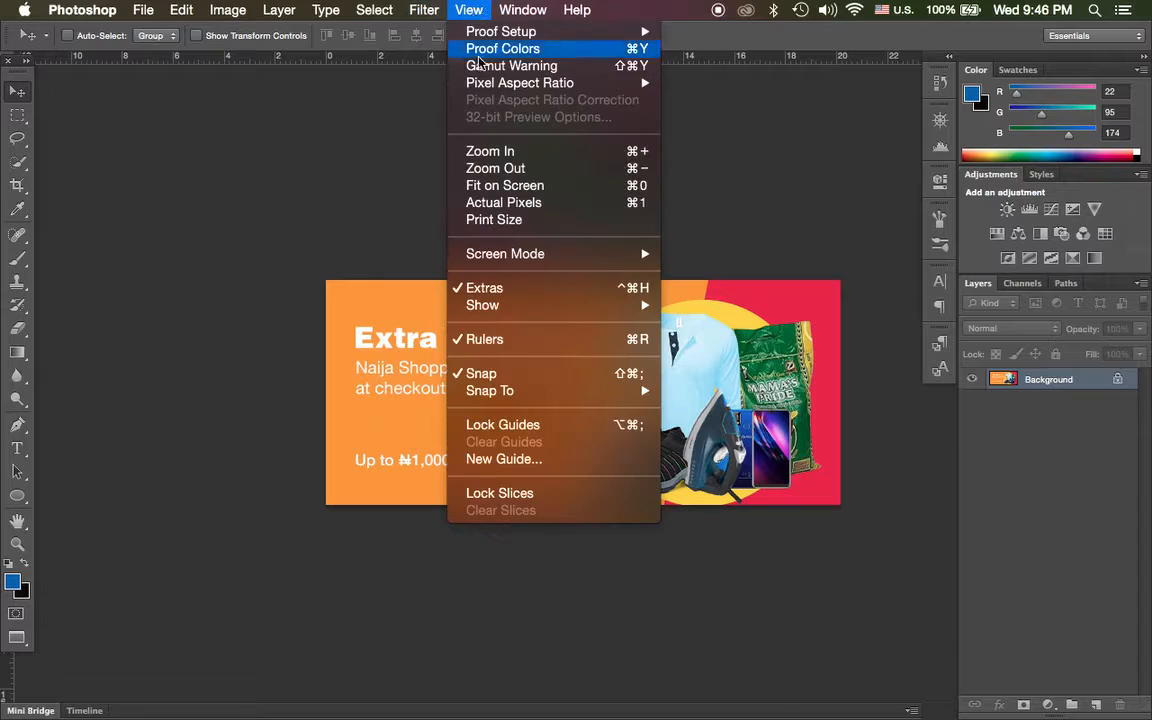
mouse_move(588, 254)
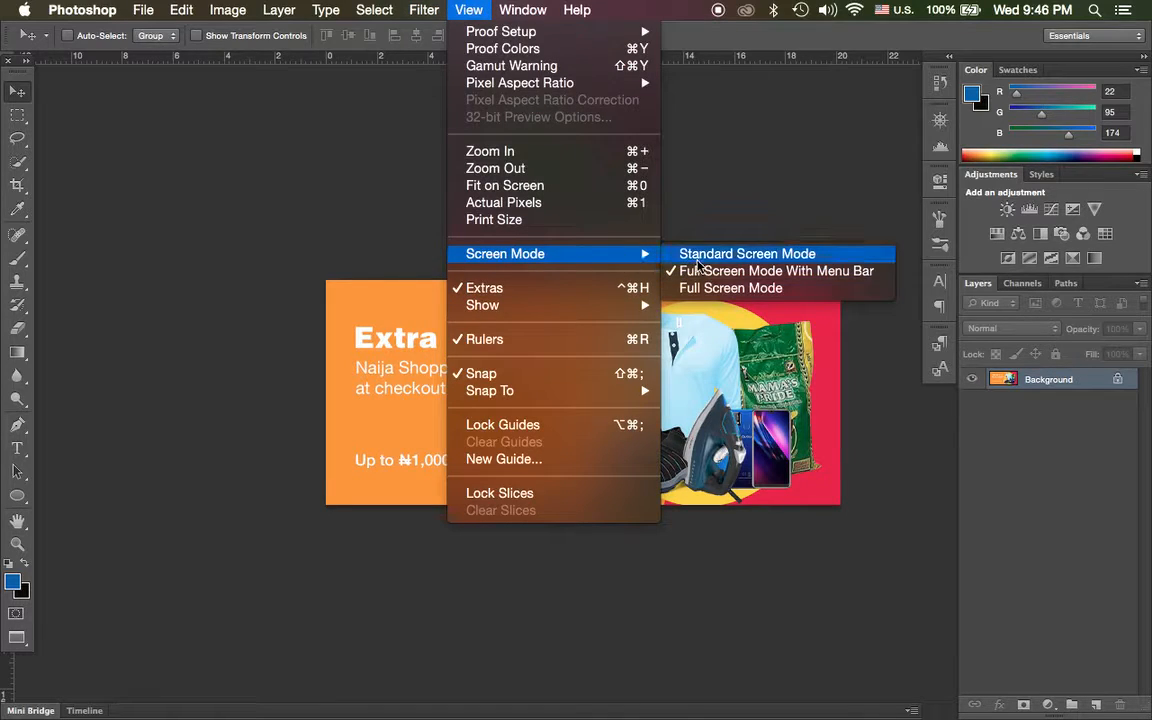
click(735, 290)
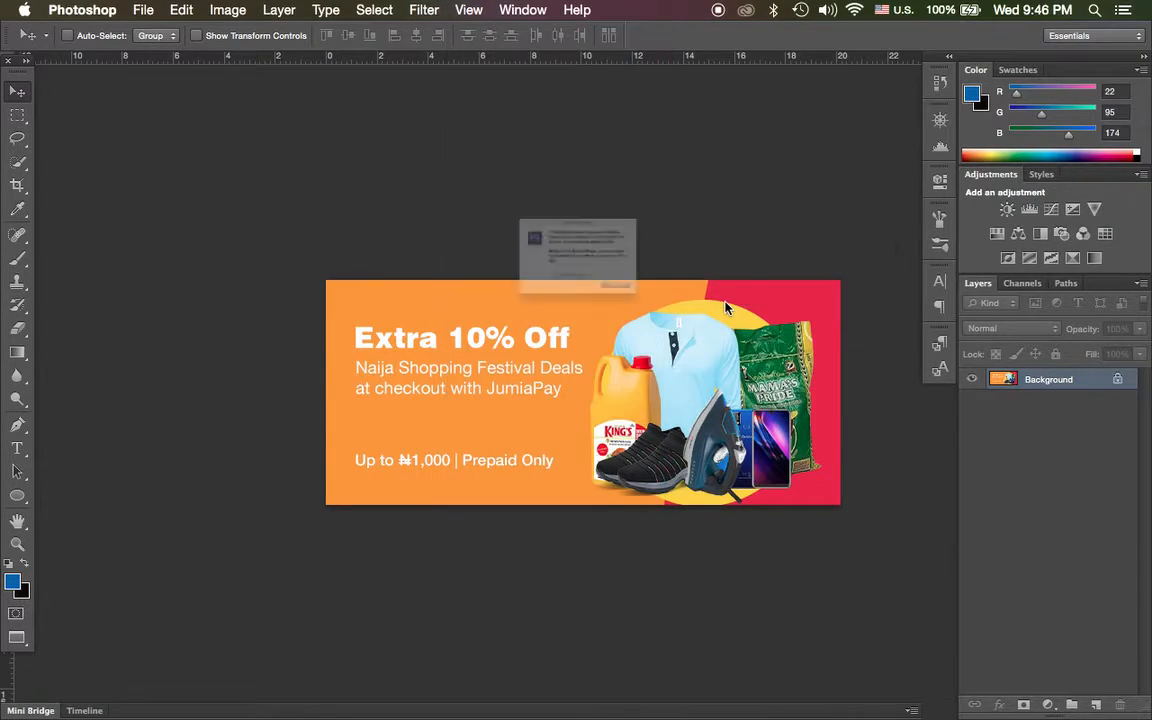
click(690, 351)
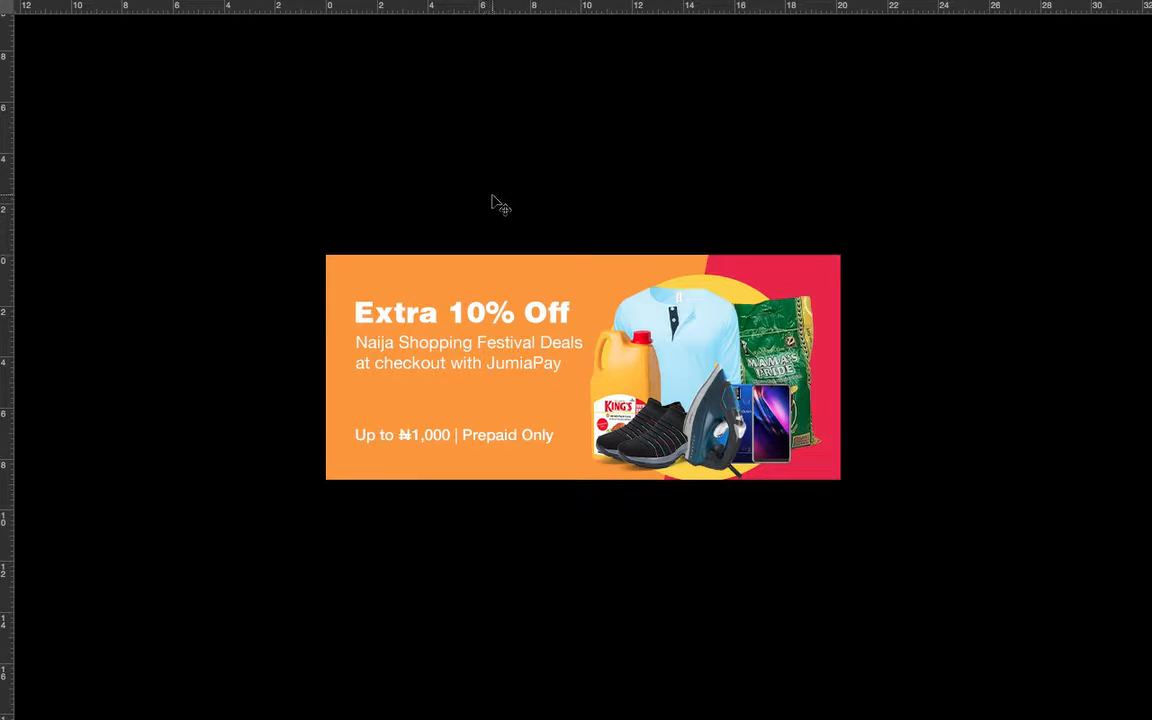
Leave Full Screen Mode, view the 10offTopBrands document briefly, and return to NSF572-x-250-copy.png.
key(Escape)
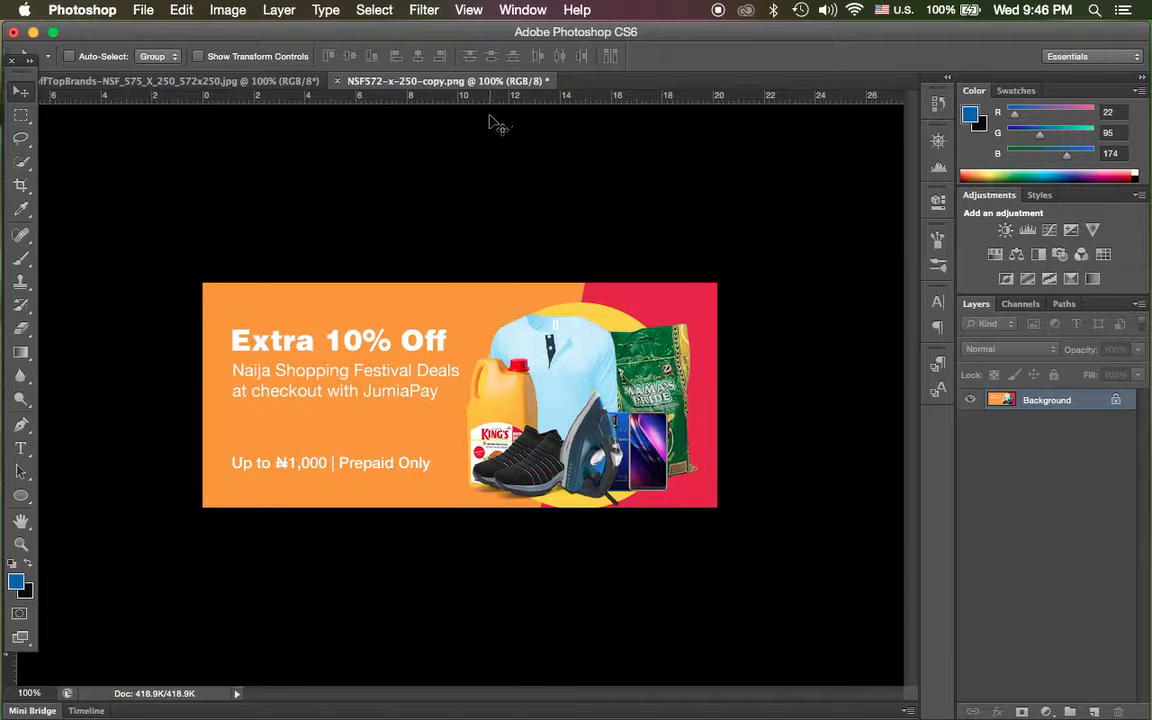
click(224, 83)
click(395, 81)
Create a new blank document using the open NSF572-x-250-copy.png banner as its size preset.
click(144, 11)
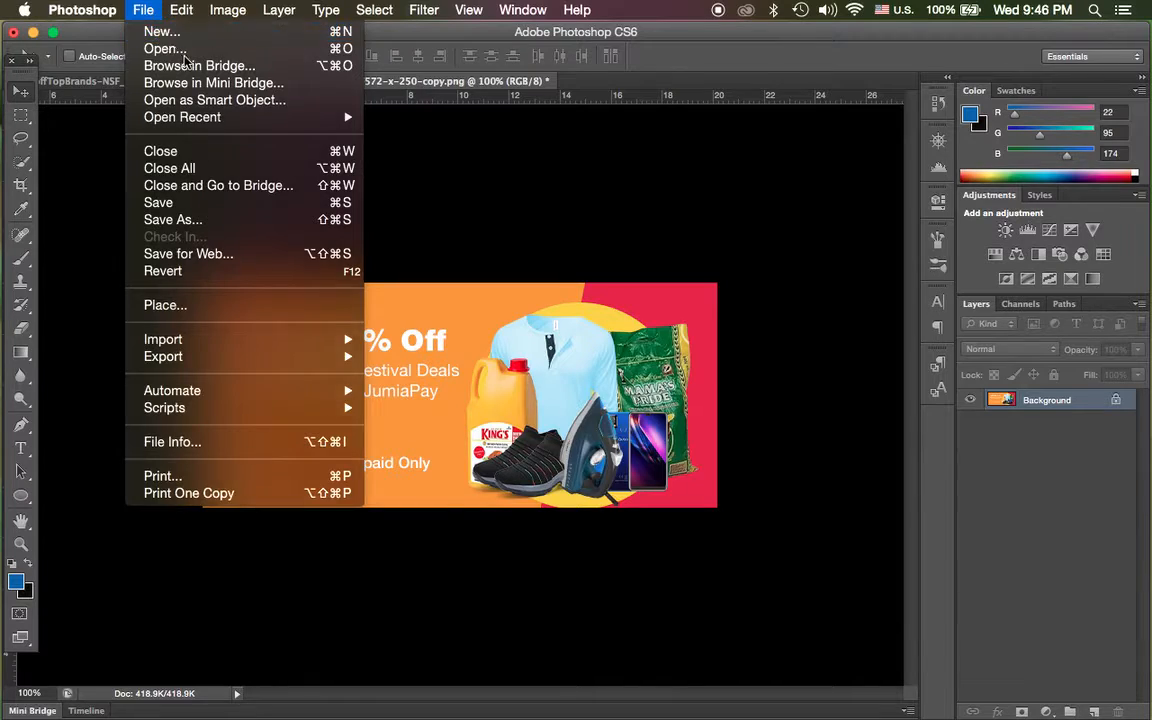
click(152, 31)
click(497, 218)
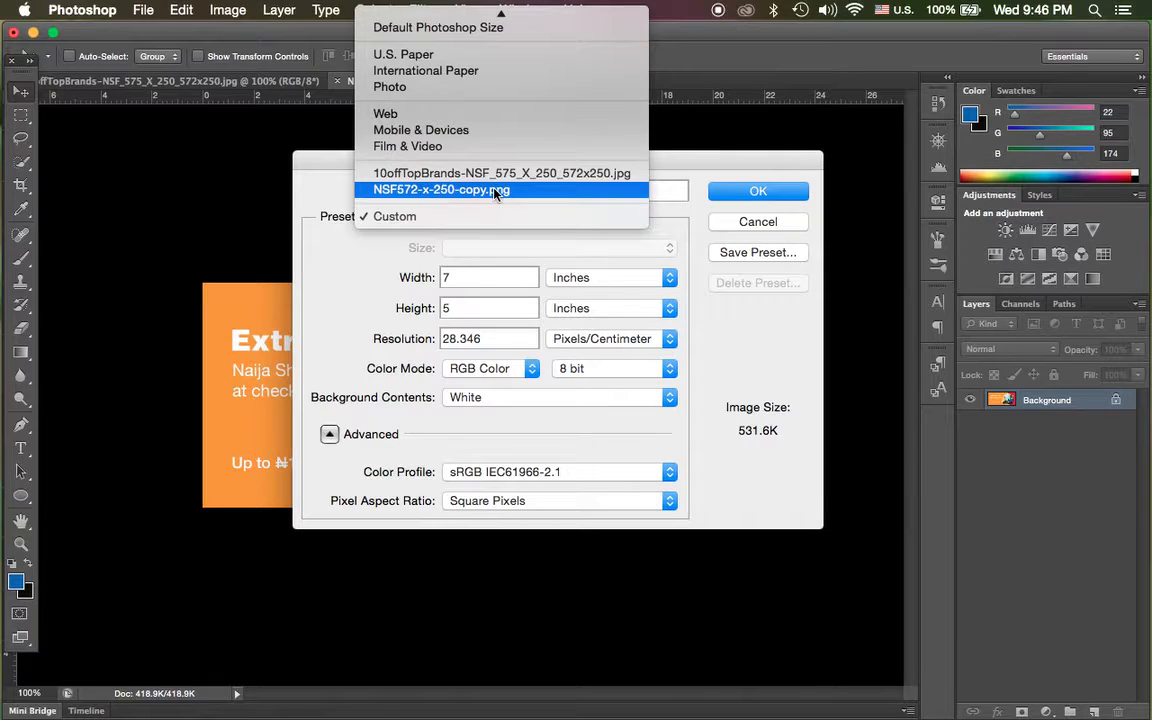
click(497, 191)
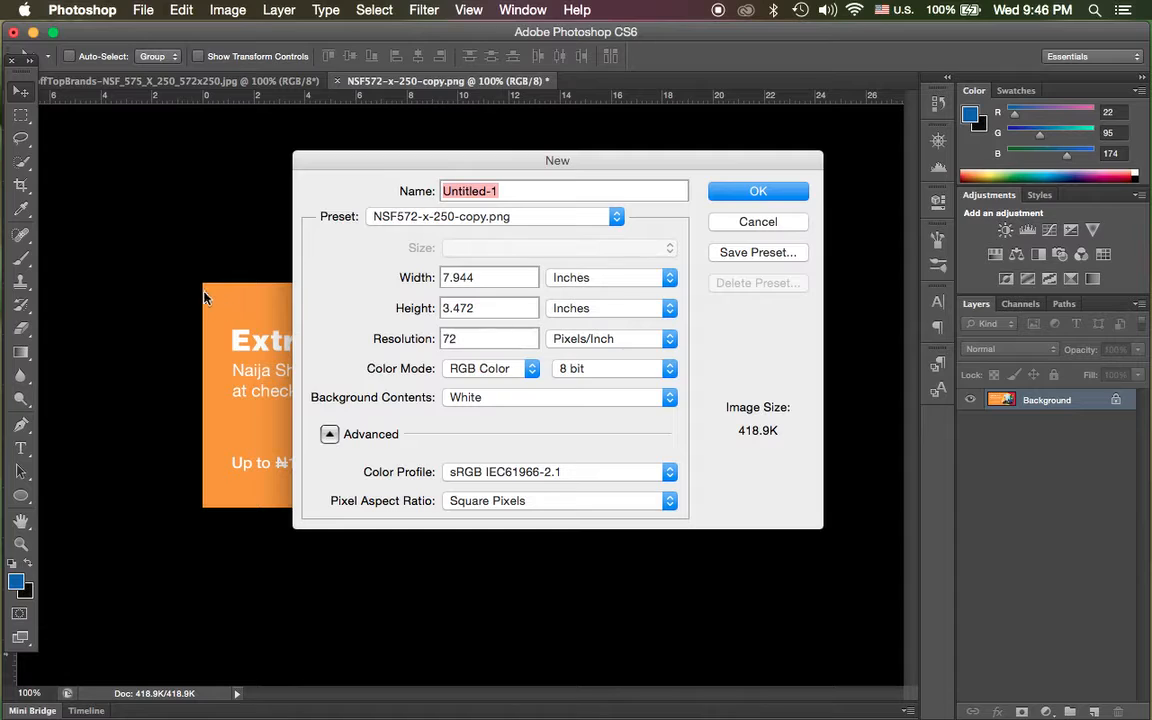
click(757, 192)
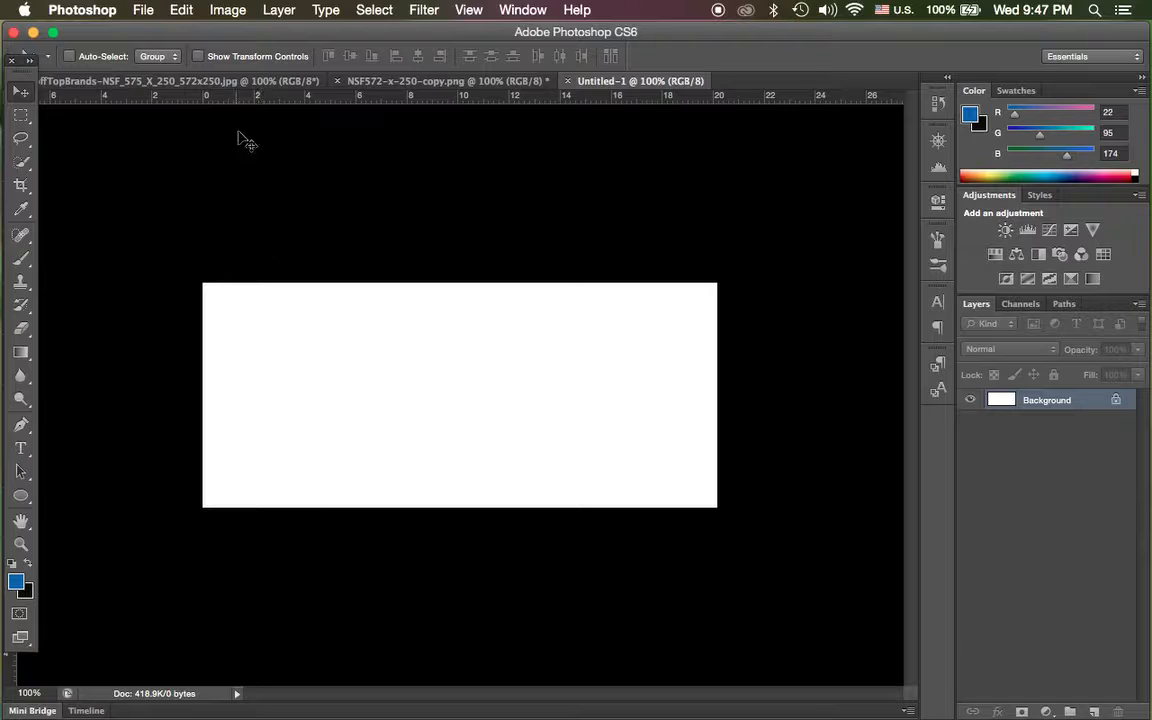
Switch the display to Full Screen Mode With Menu Bar and return it to Standard Screen Mode.
click(520, 10)
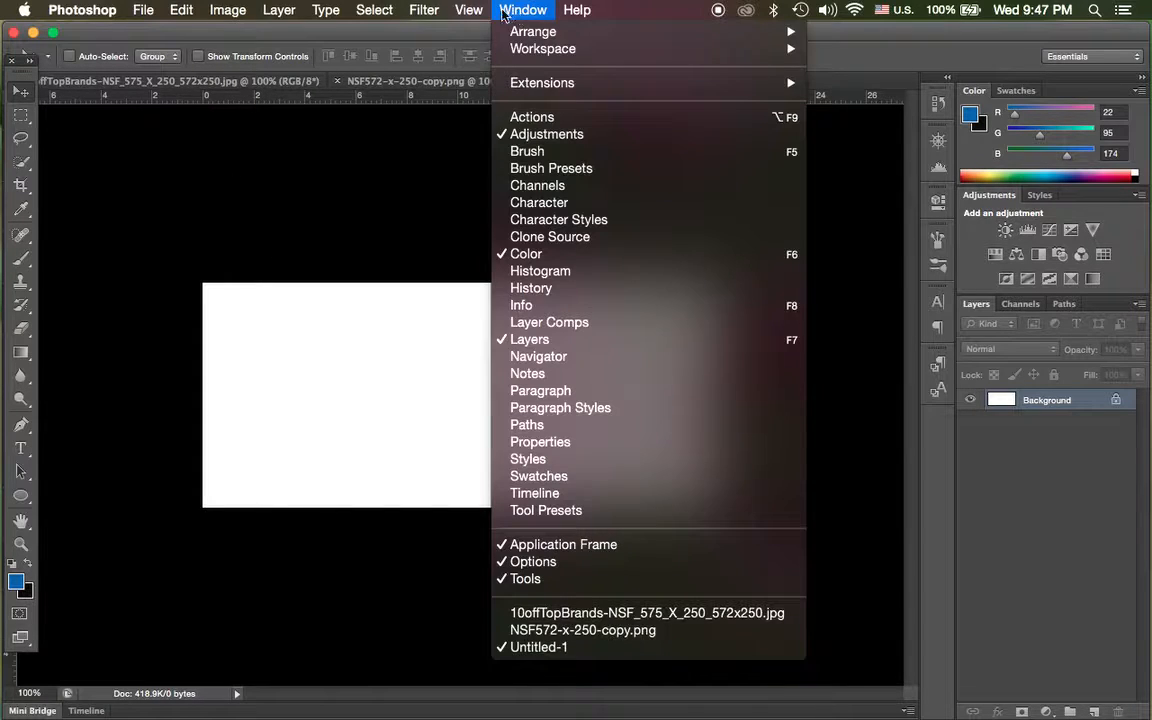
mouse_move(469, 10)
mouse_move(538, 256)
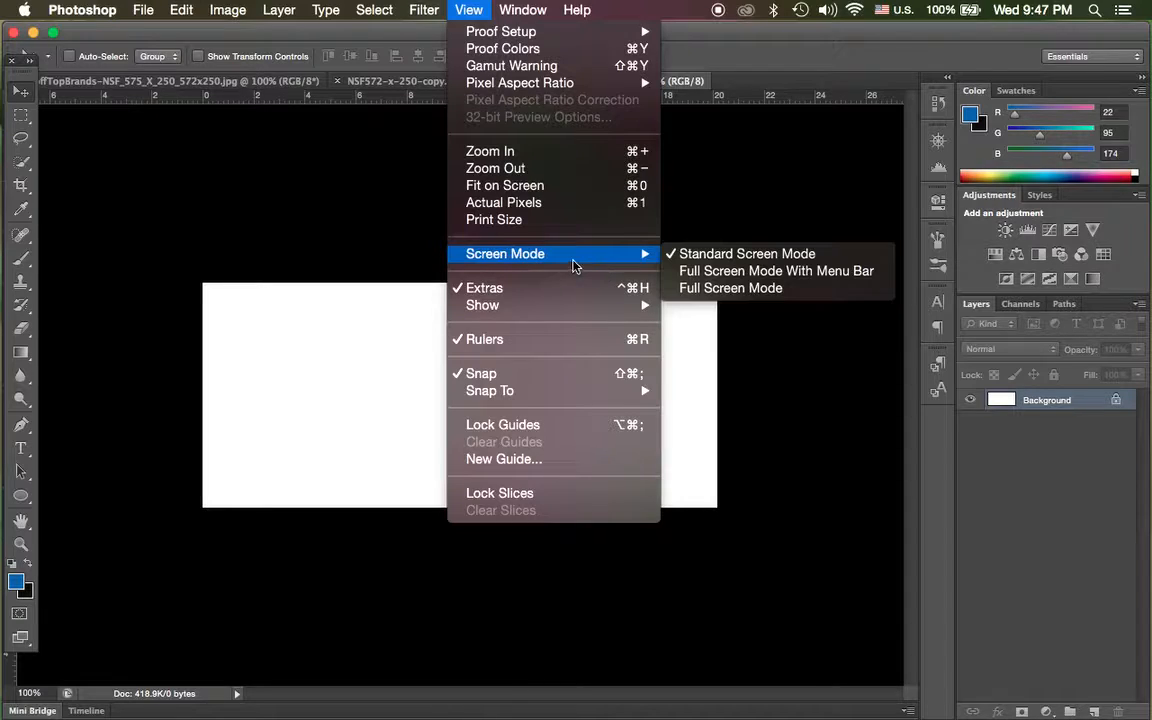
click(699, 275)
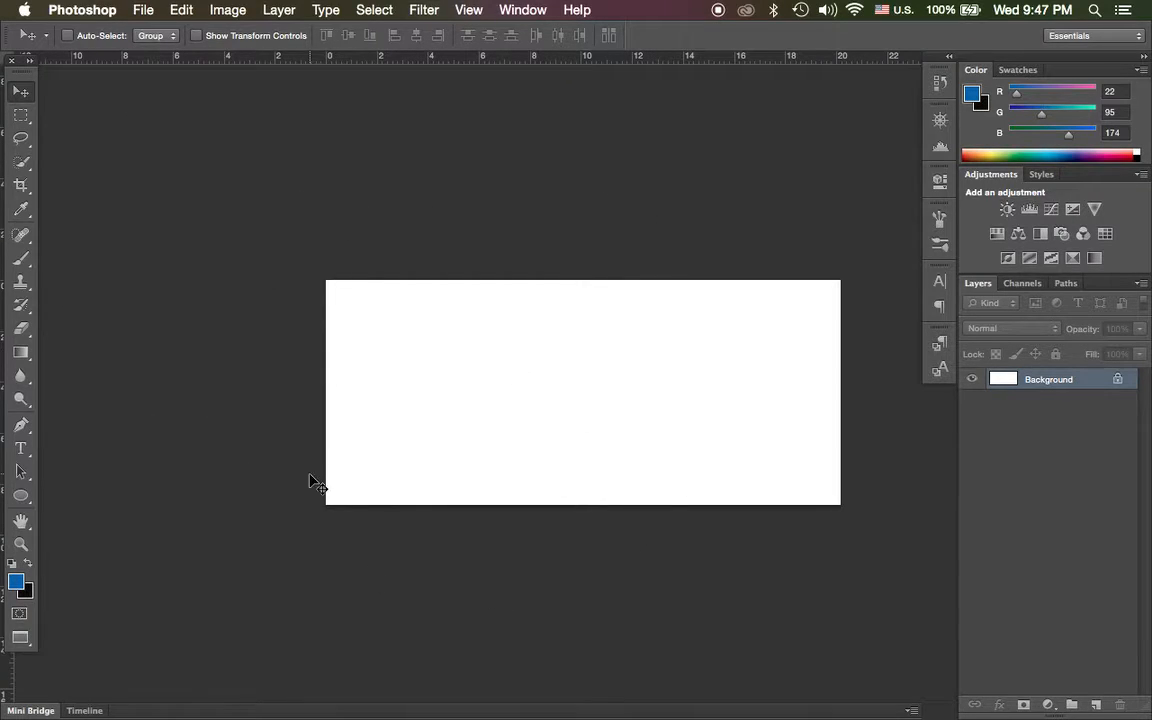
click(509, 12)
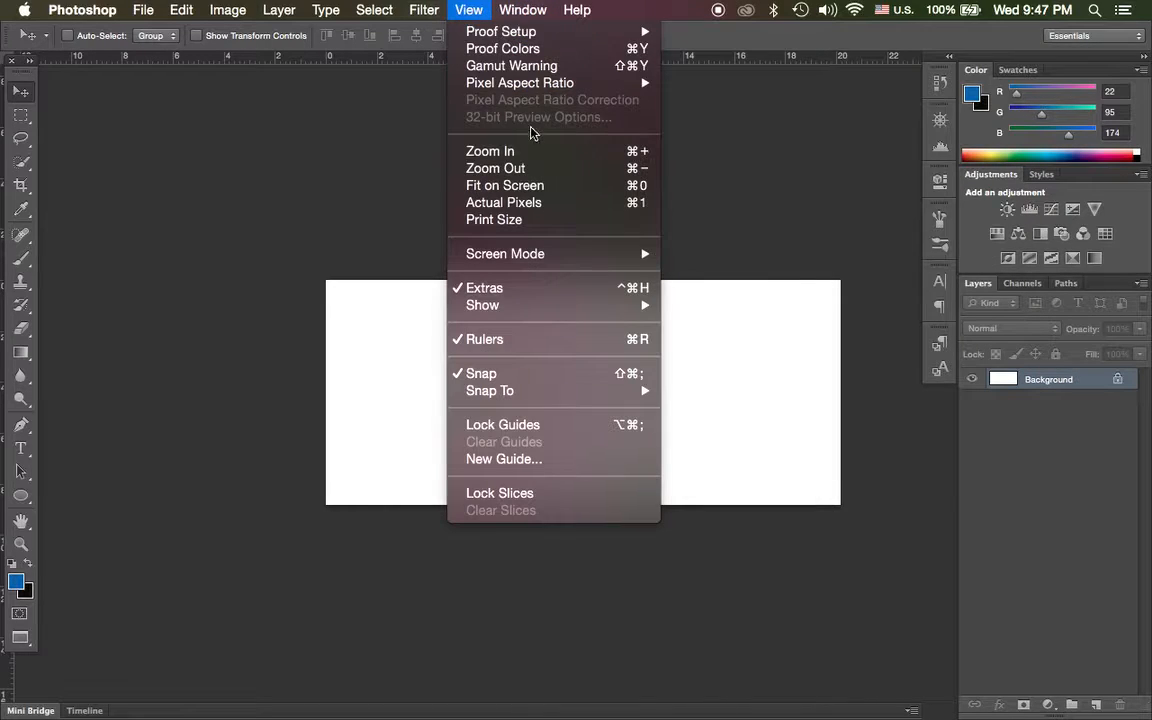
mouse_move(595, 253)
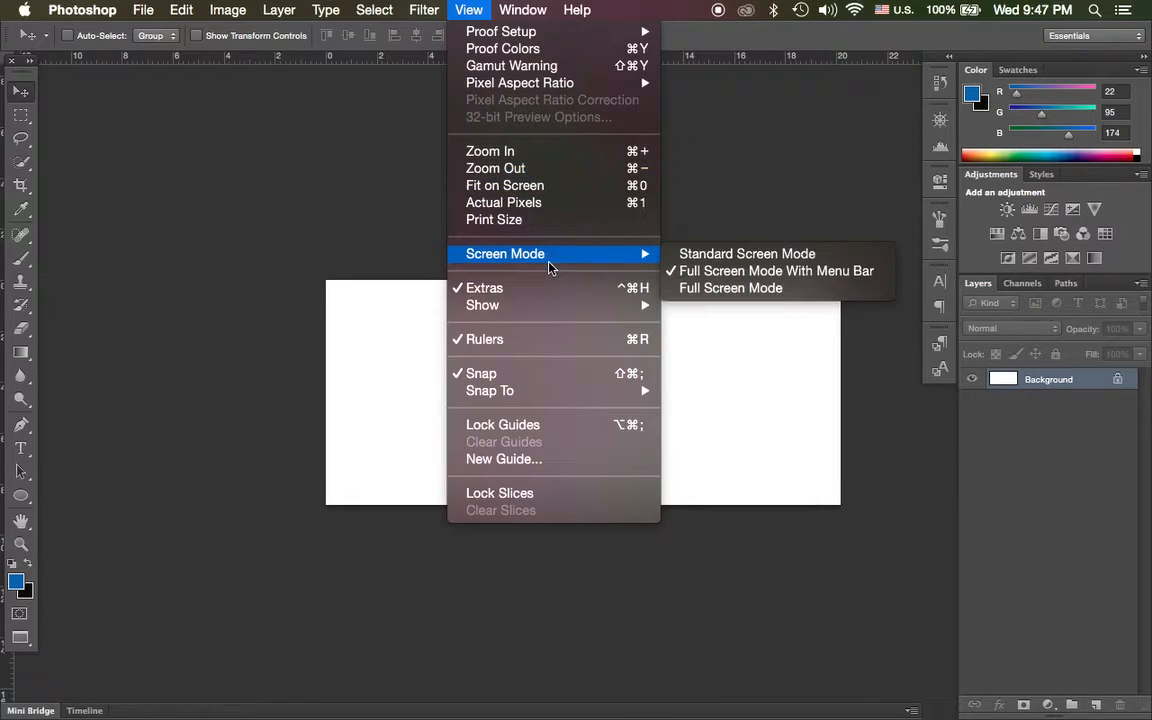
click(684, 255)
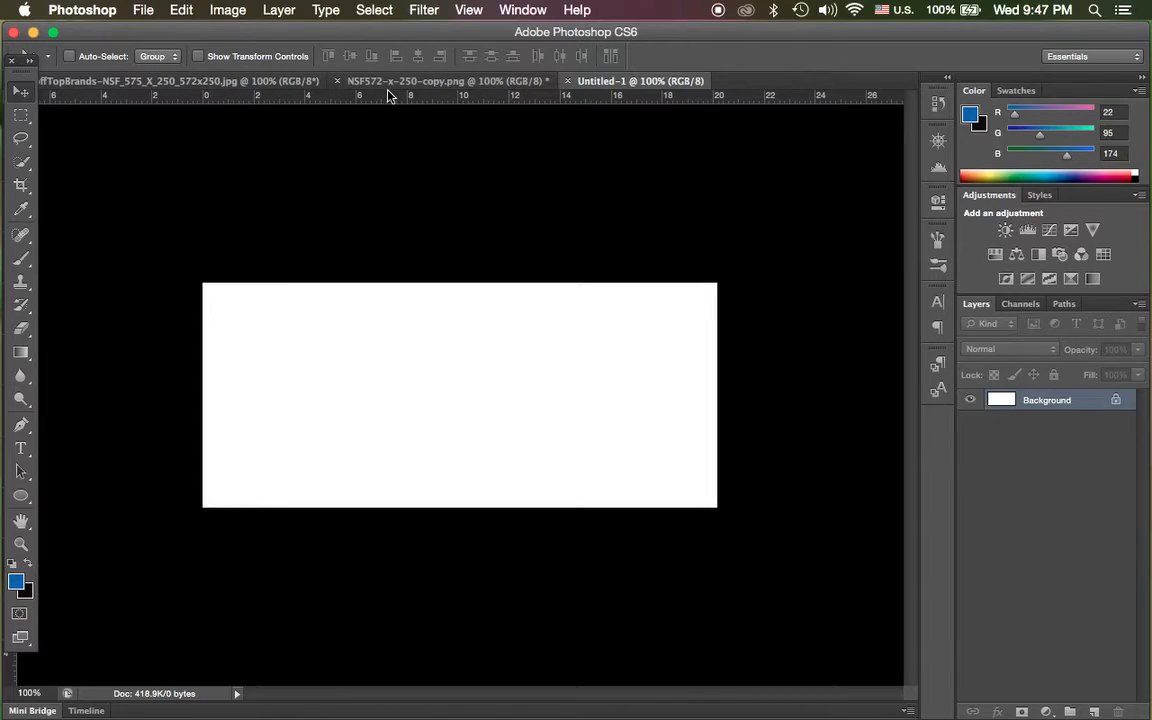
Arrange the open documents as 2-up Vertical so the whole blank canvas and the whole banner show side by side.
click(470, 11)
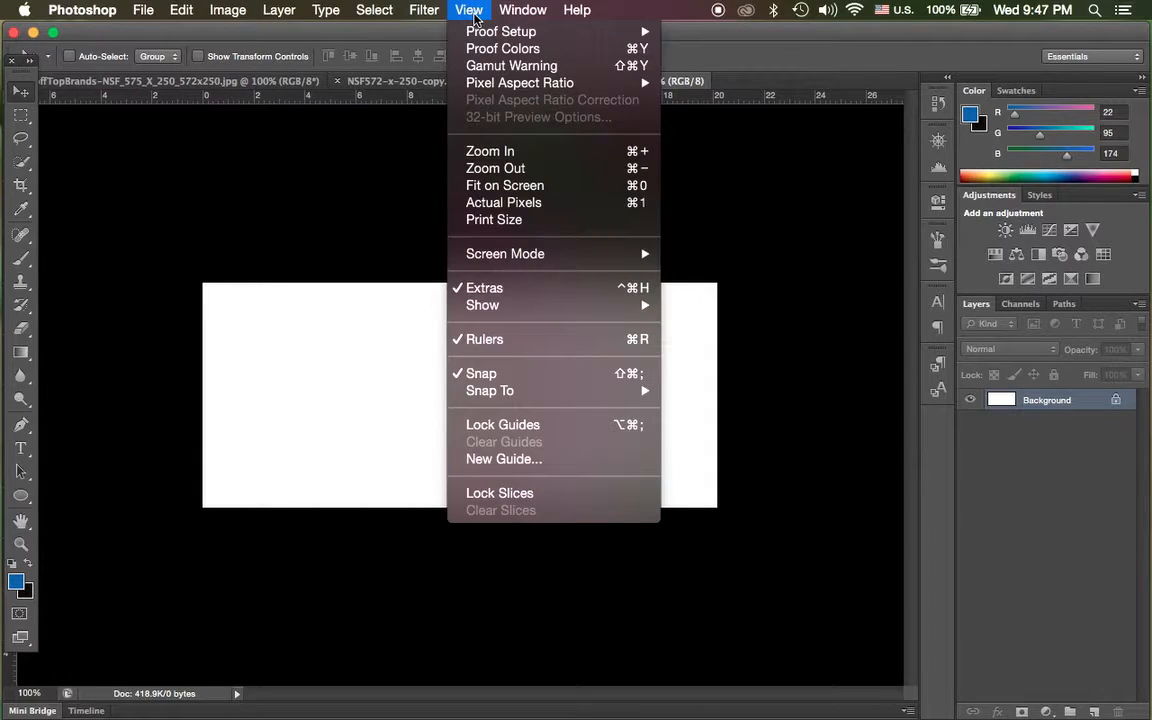
mouse_move(512, 10)
mouse_move(548, 44)
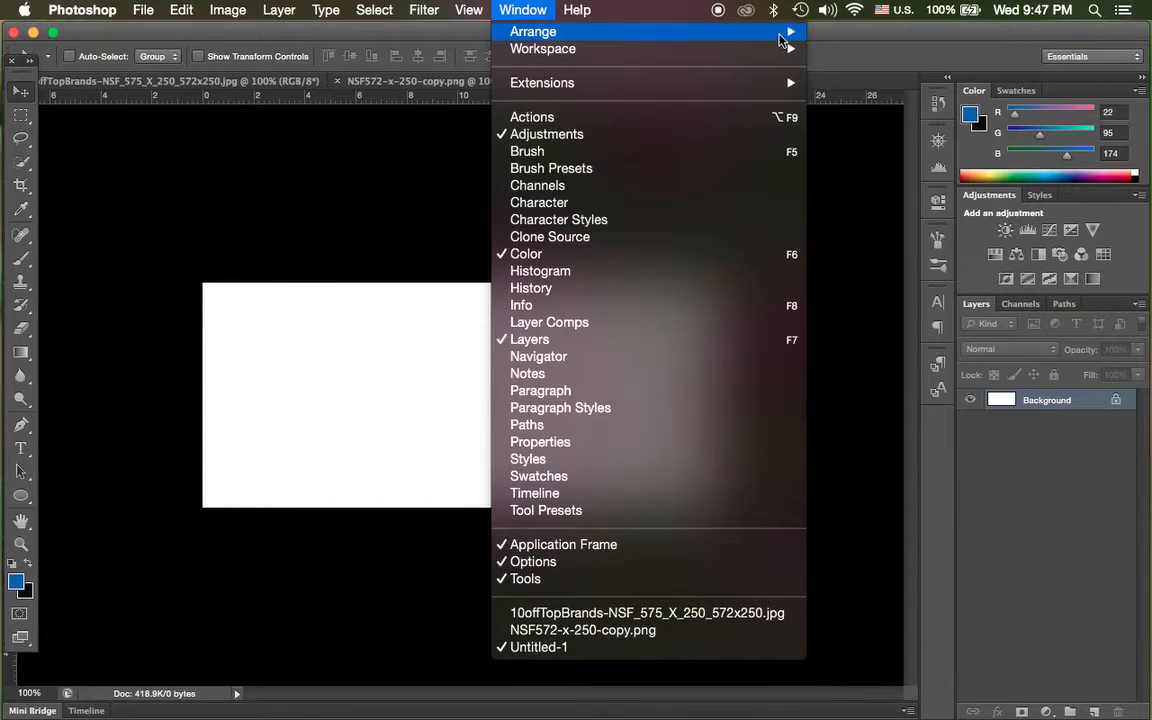
mouse_move(780, 32)
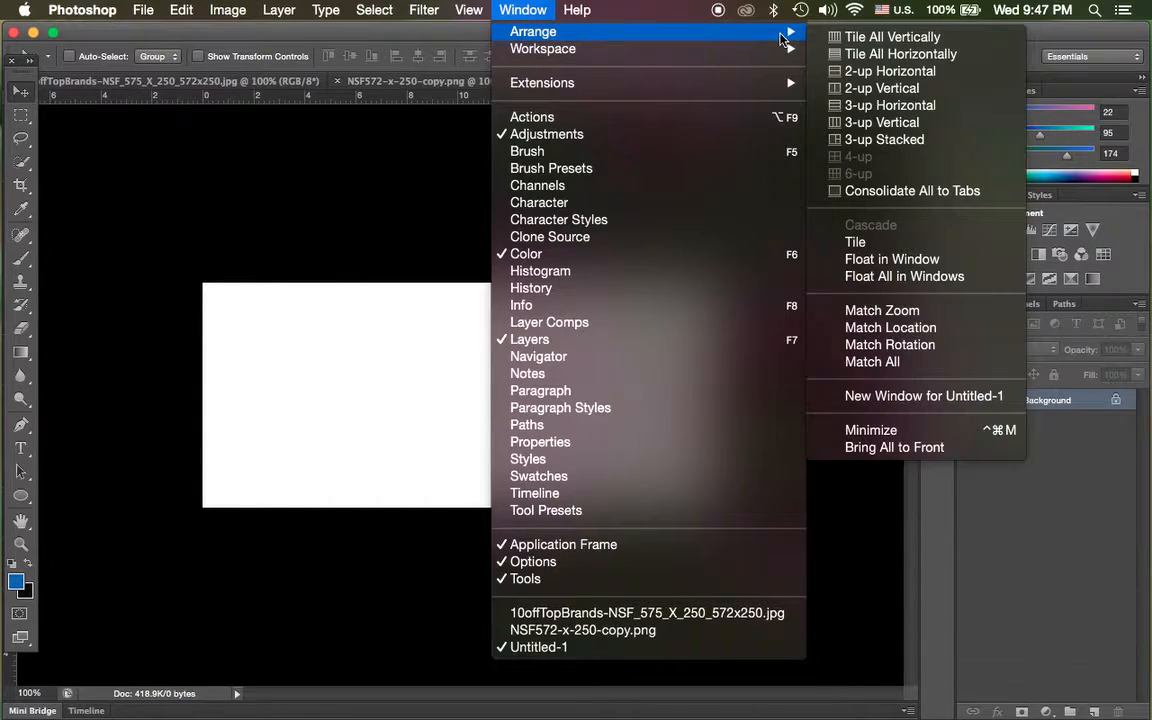
click(873, 89)
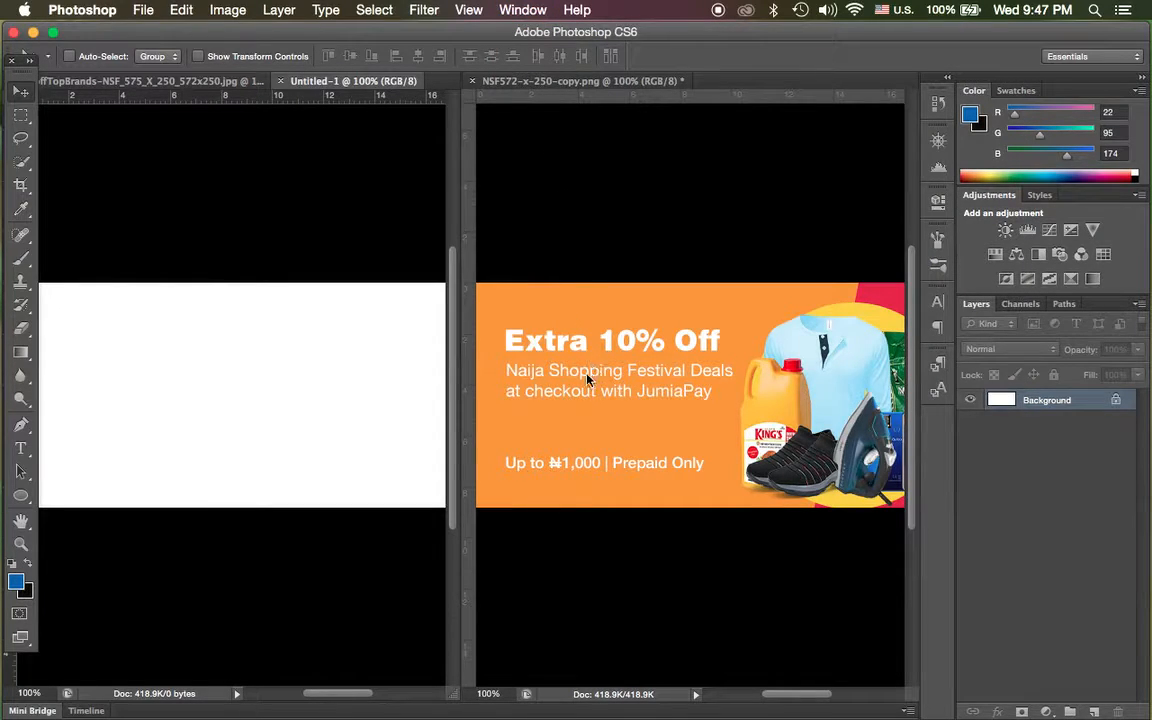
click(590, 398)
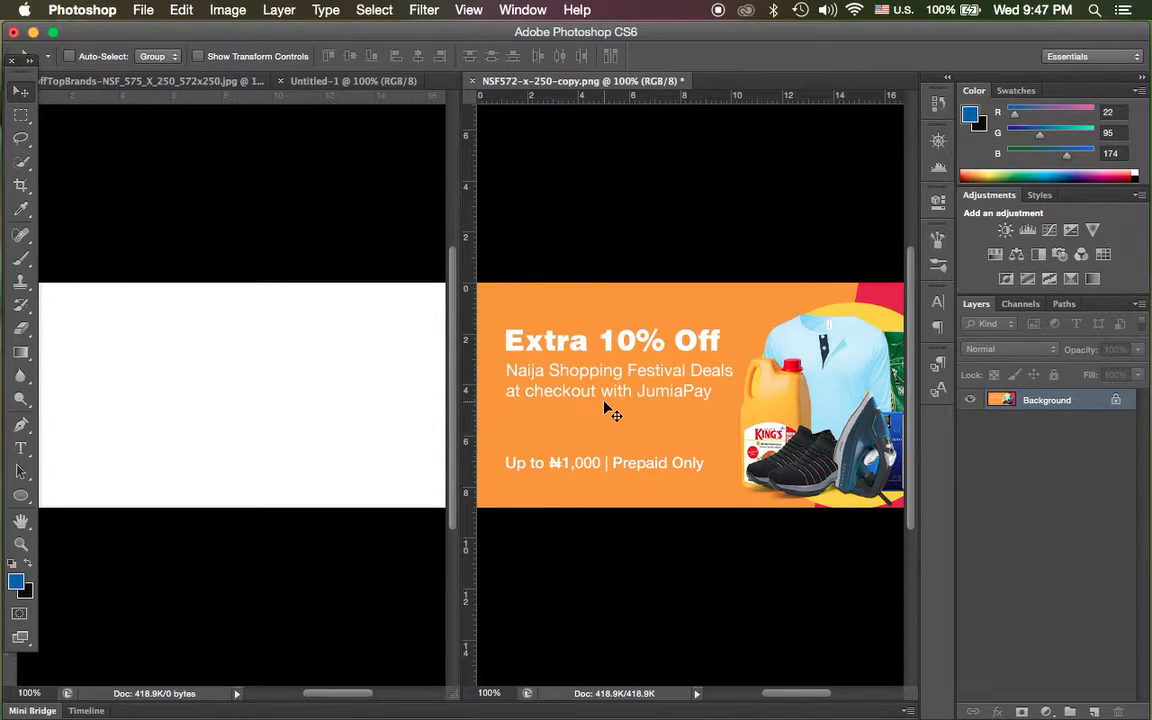
scroll(605, 405, down, 5)
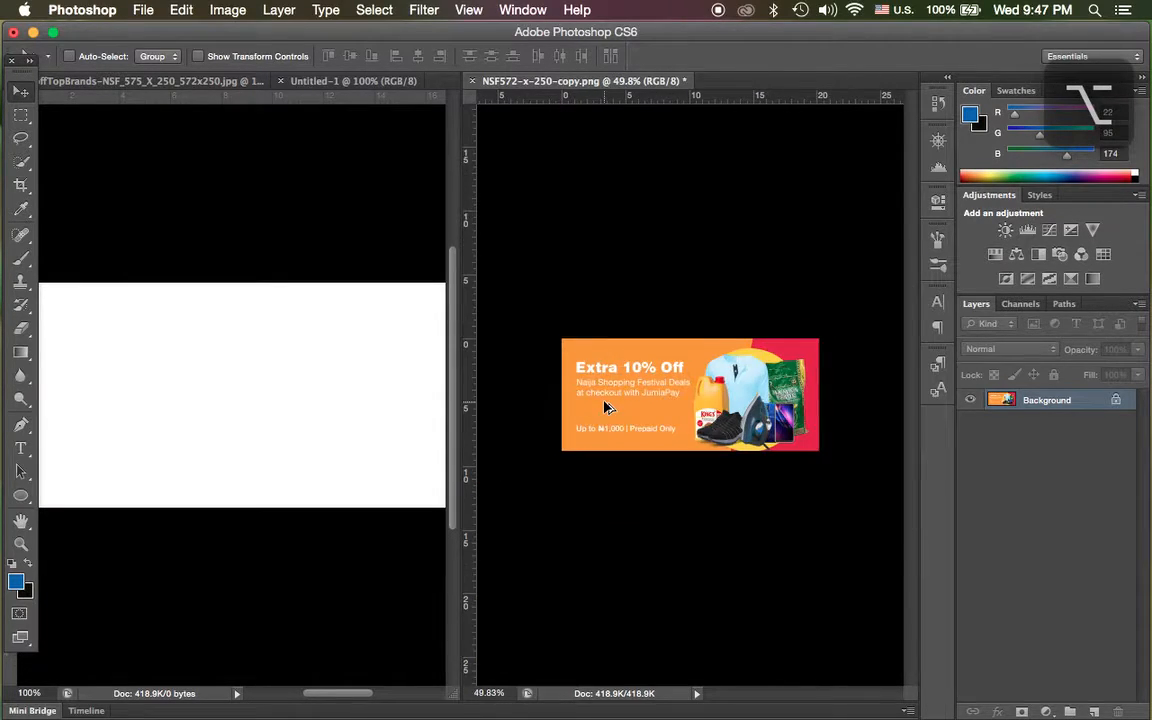
scroll(606, 405, up, 3)
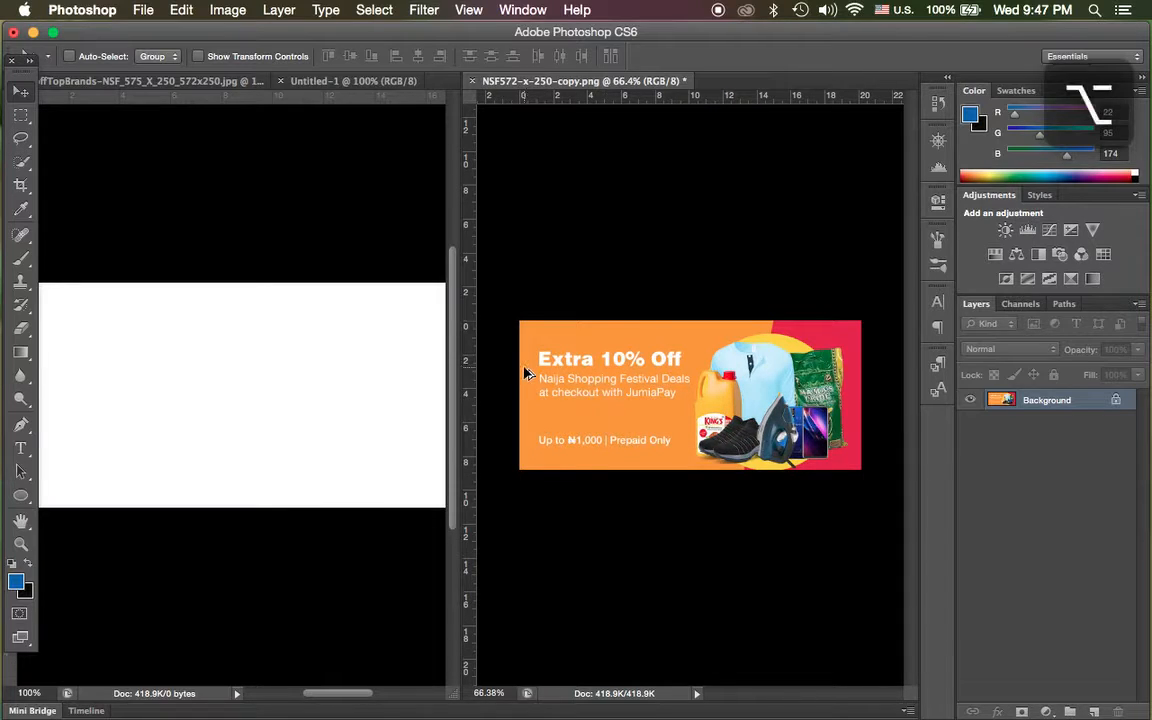
click(334, 348)
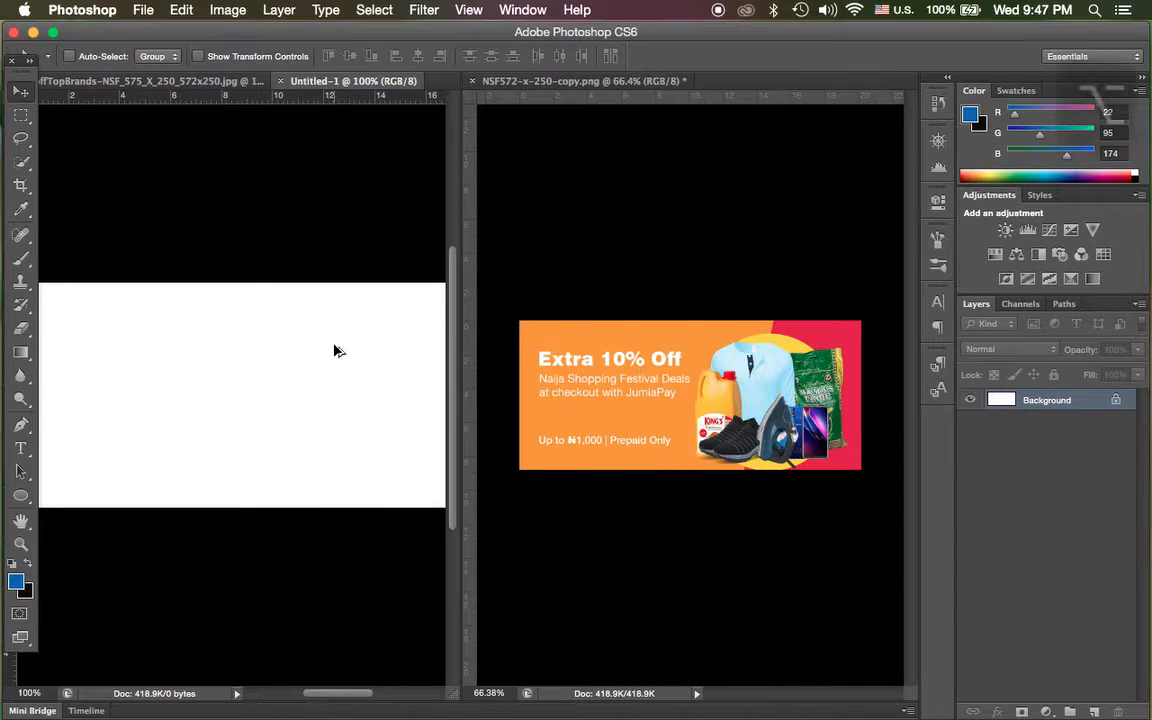
scroll(335, 350, down, 2)
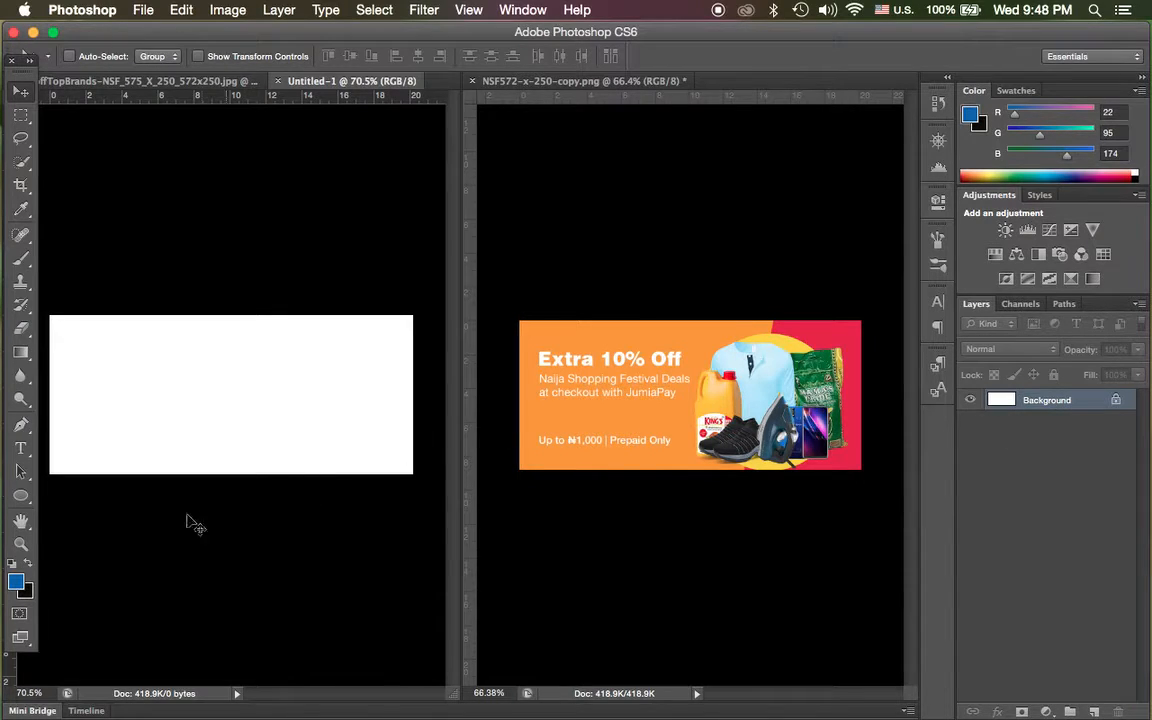
Sample the banner's orange (#f8991d) as the foreground color and fill the blank document's background with it.
click(22, 587)
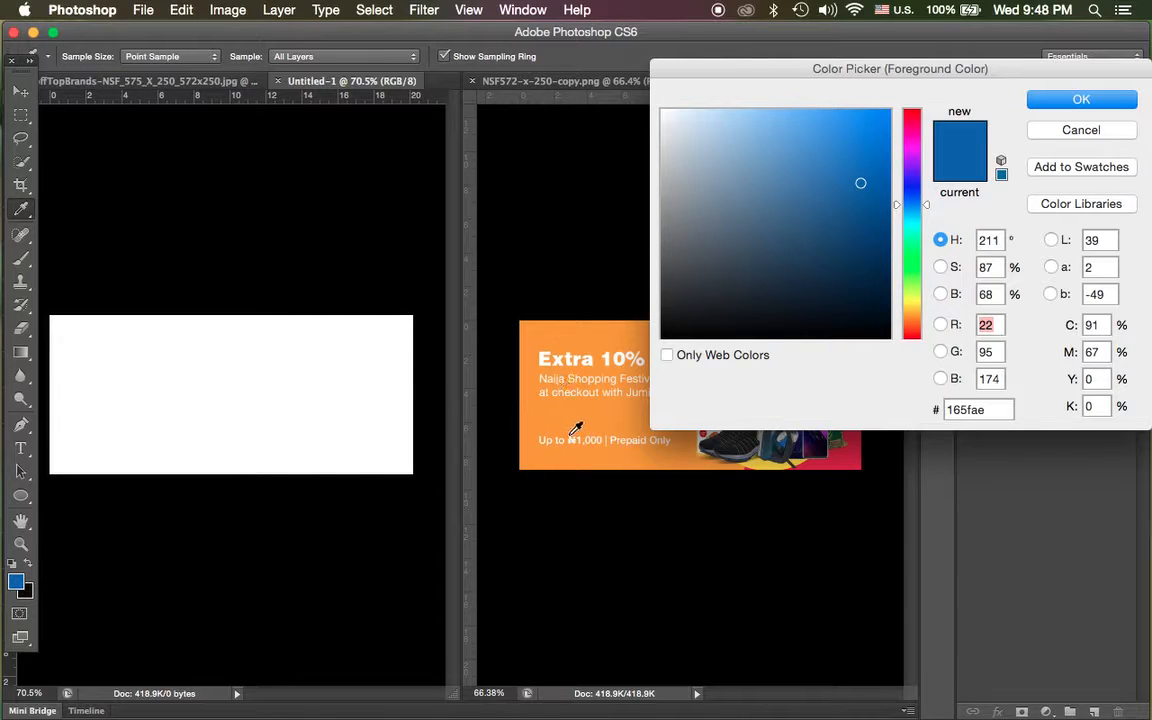
click(858, 456)
click(556, 331)
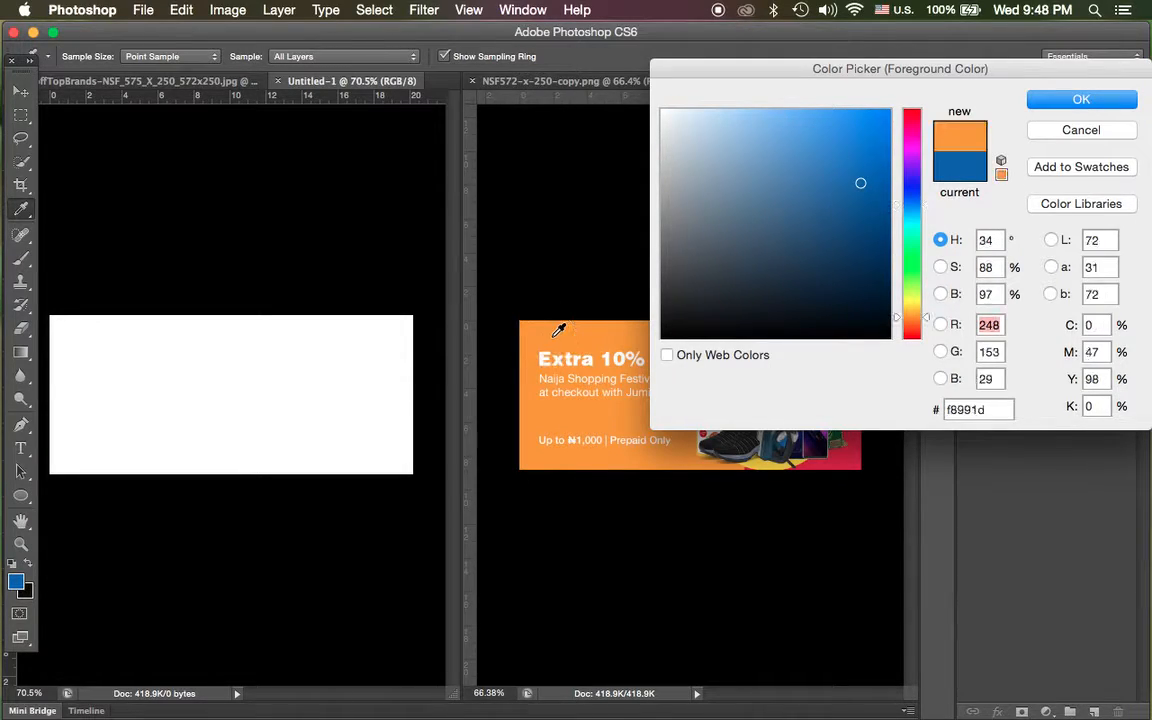
click(1062, 101)
key(v)
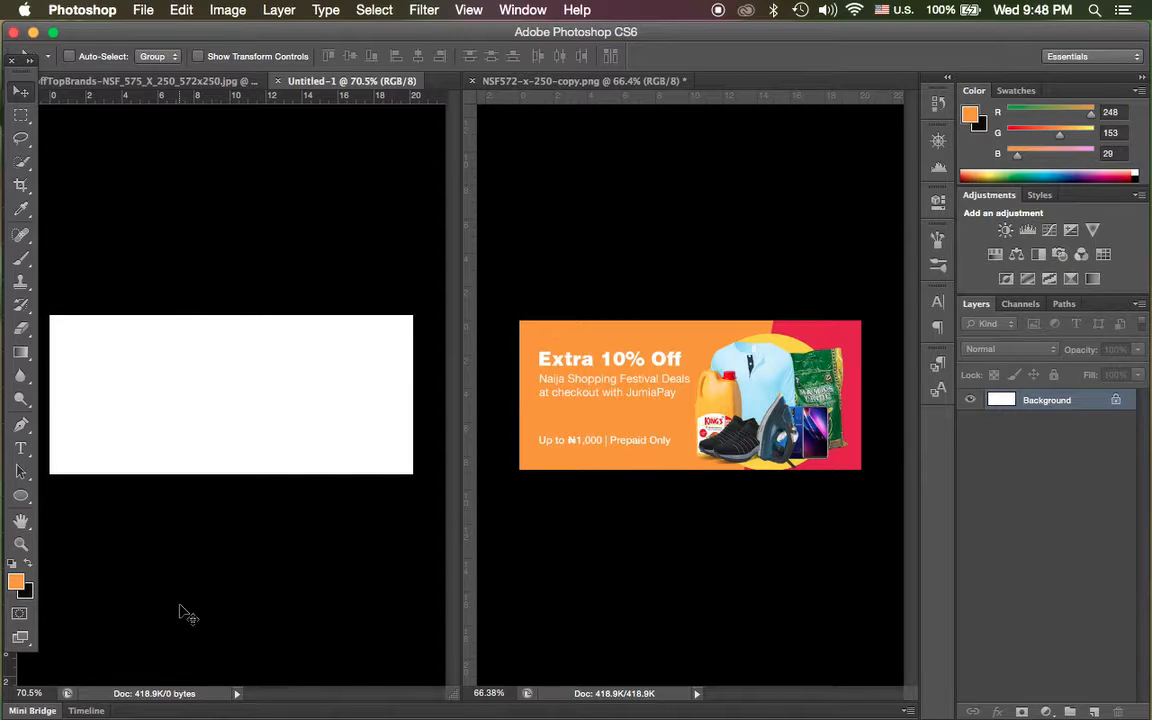
key(alt+BackSpace)
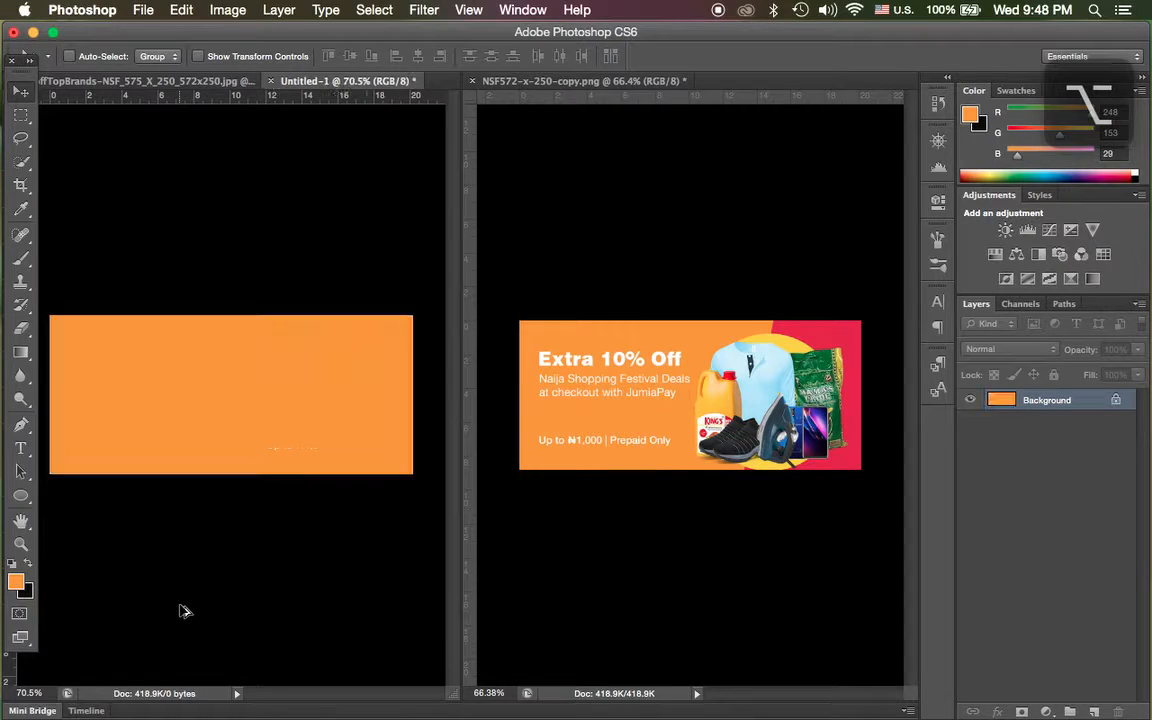
Draw a closed four-sided Pen path with a slanted left edge around the orange canvas's right part and make it a selection.
click(20, 424)
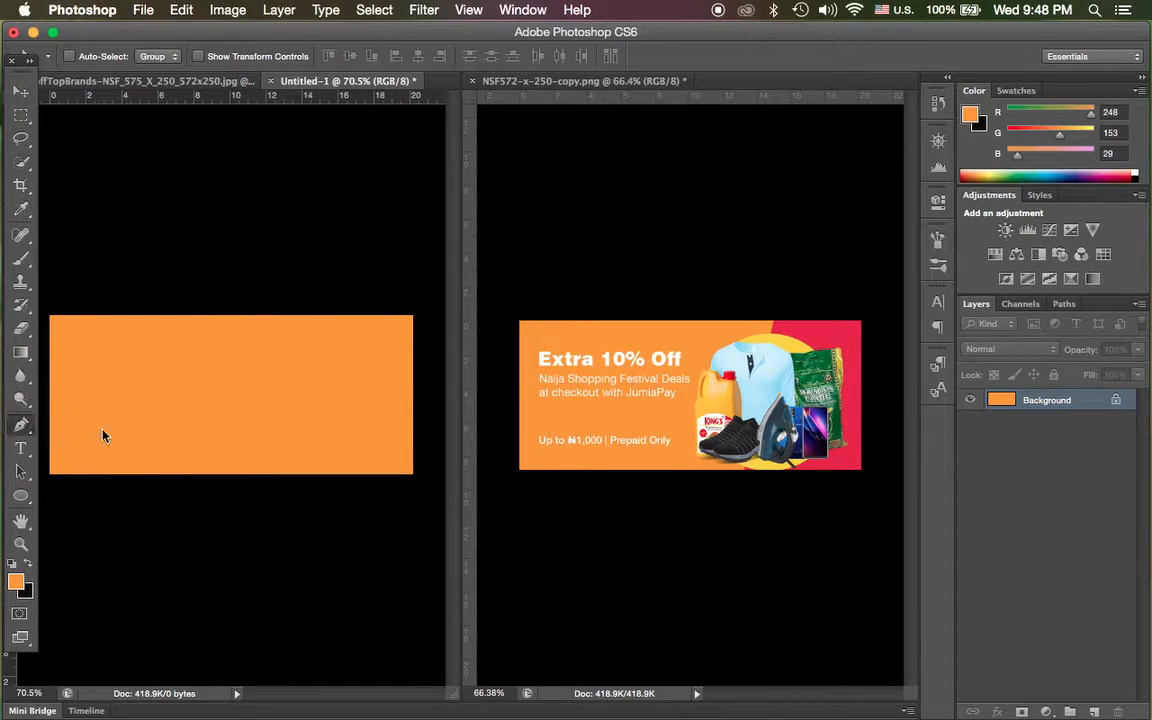
click(314, 310)
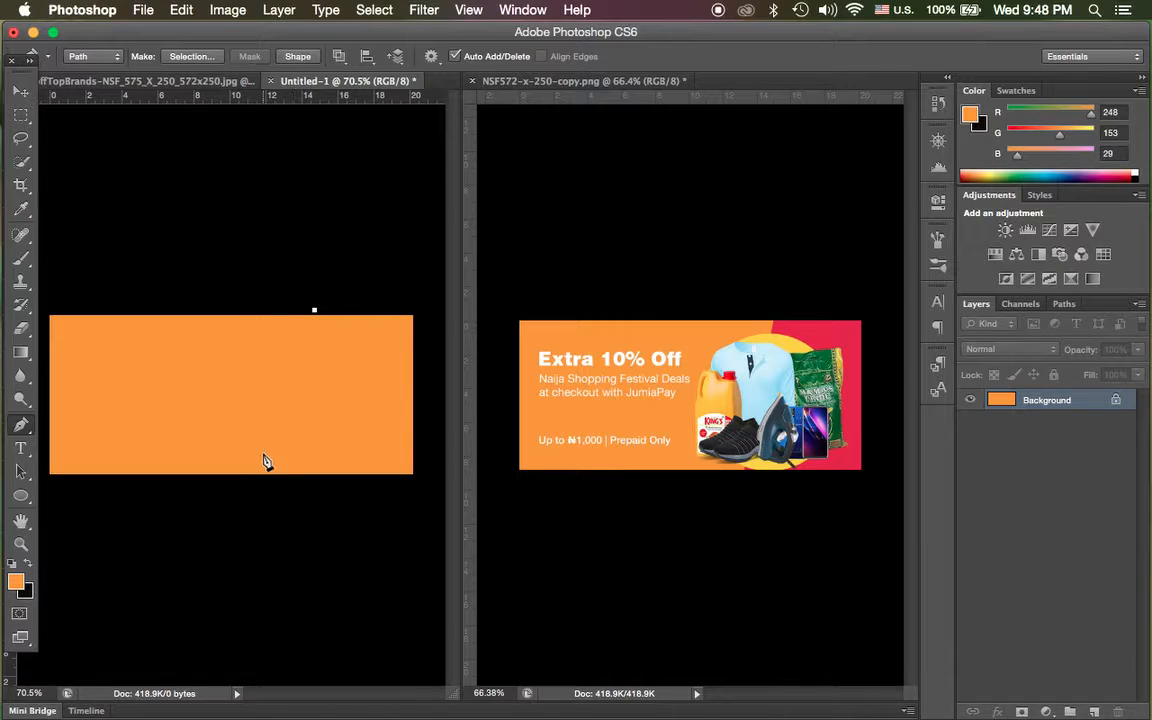
click(259, 488)
click(424, 488)
click(428, 301)
click(314, 310)
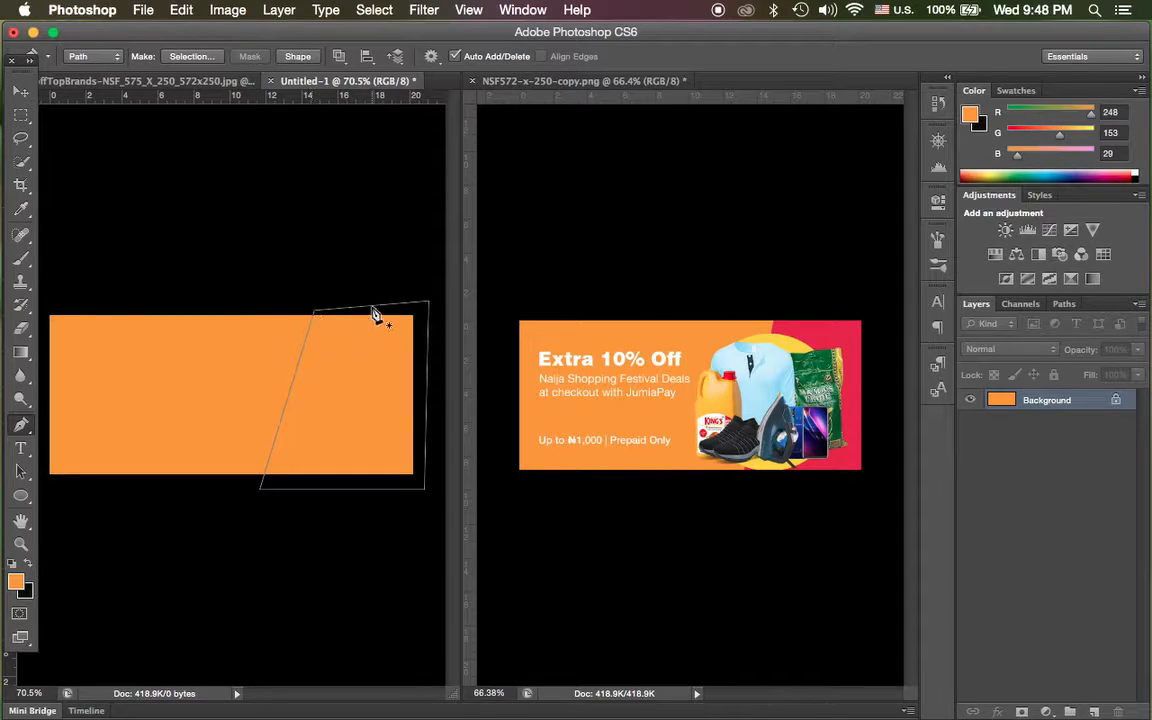
click(191, 56)
click(676, 273)
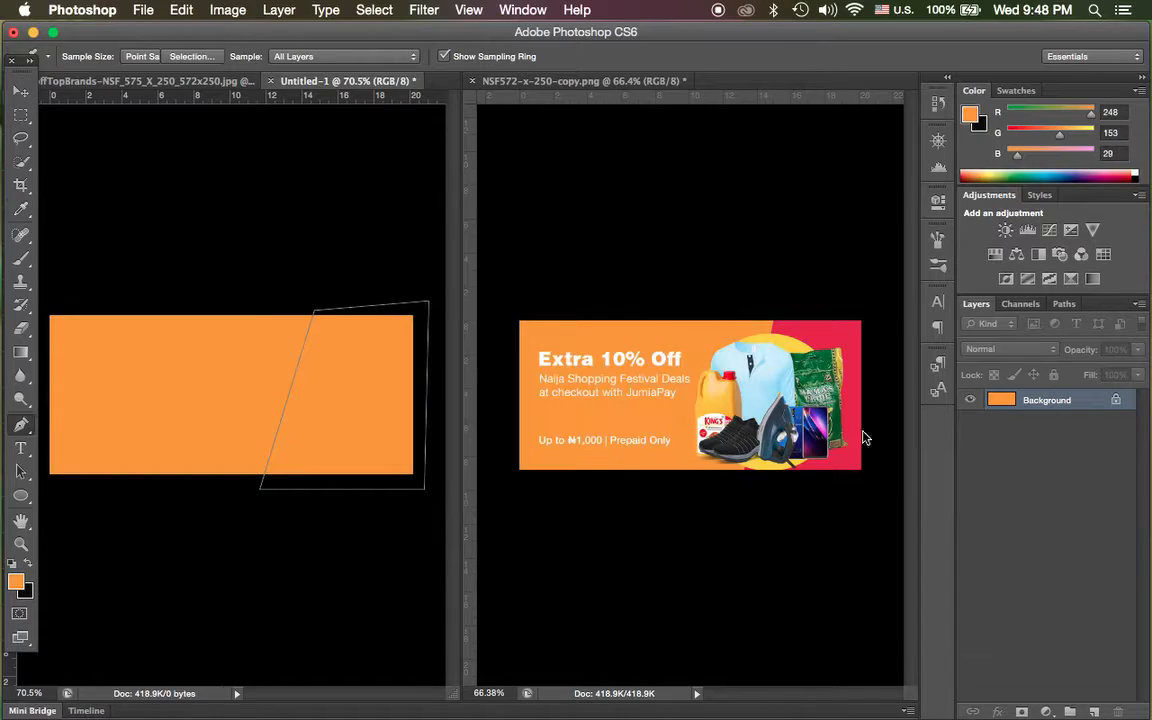
Fill the selection on a new layer with the banner's red (#e32946), sampled as the background color, and deselect.
click(1095, 712)
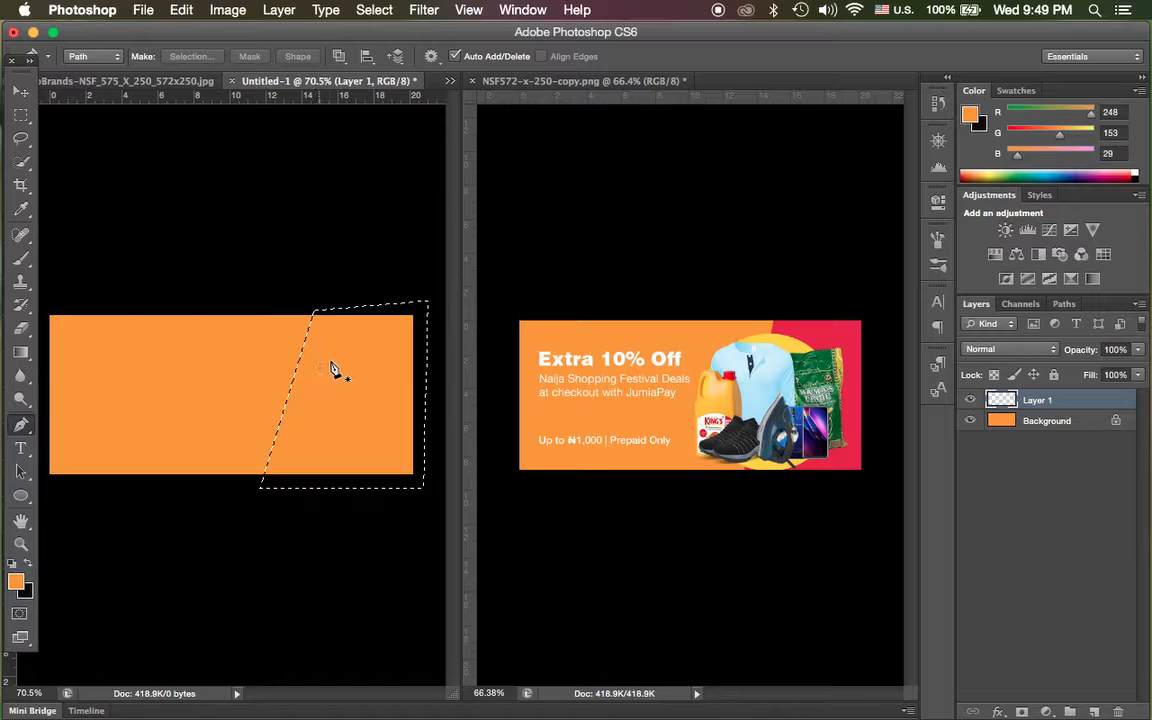
click(25, 594)
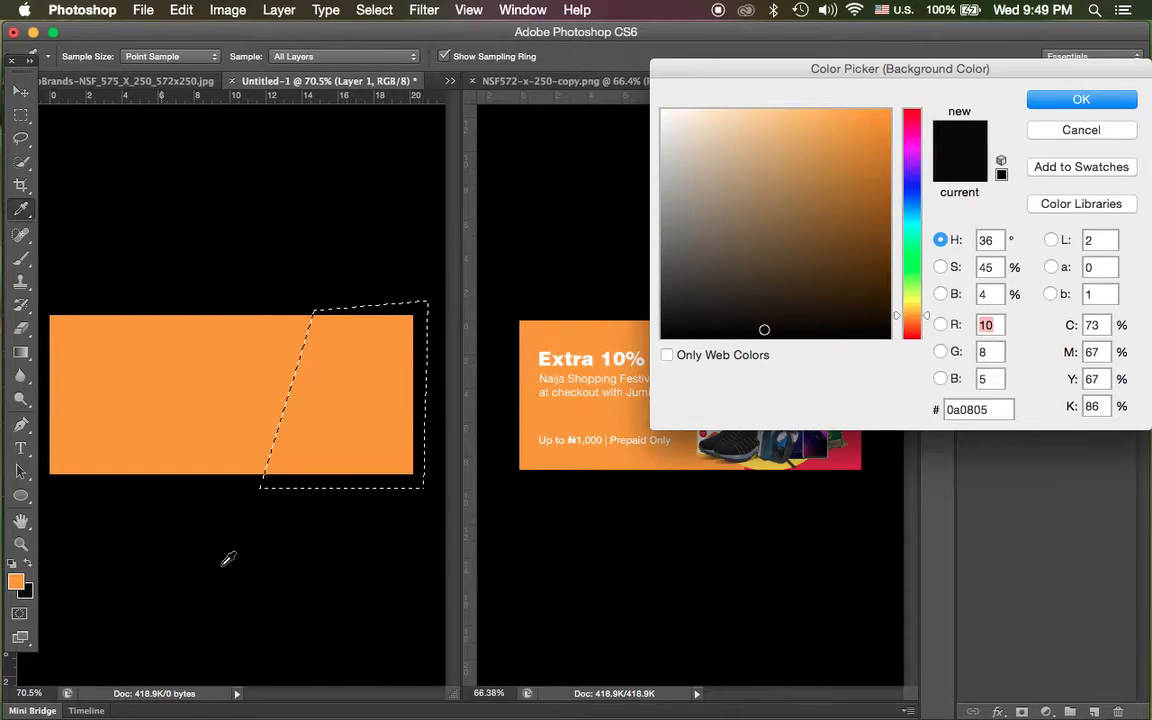
click(850, 457)
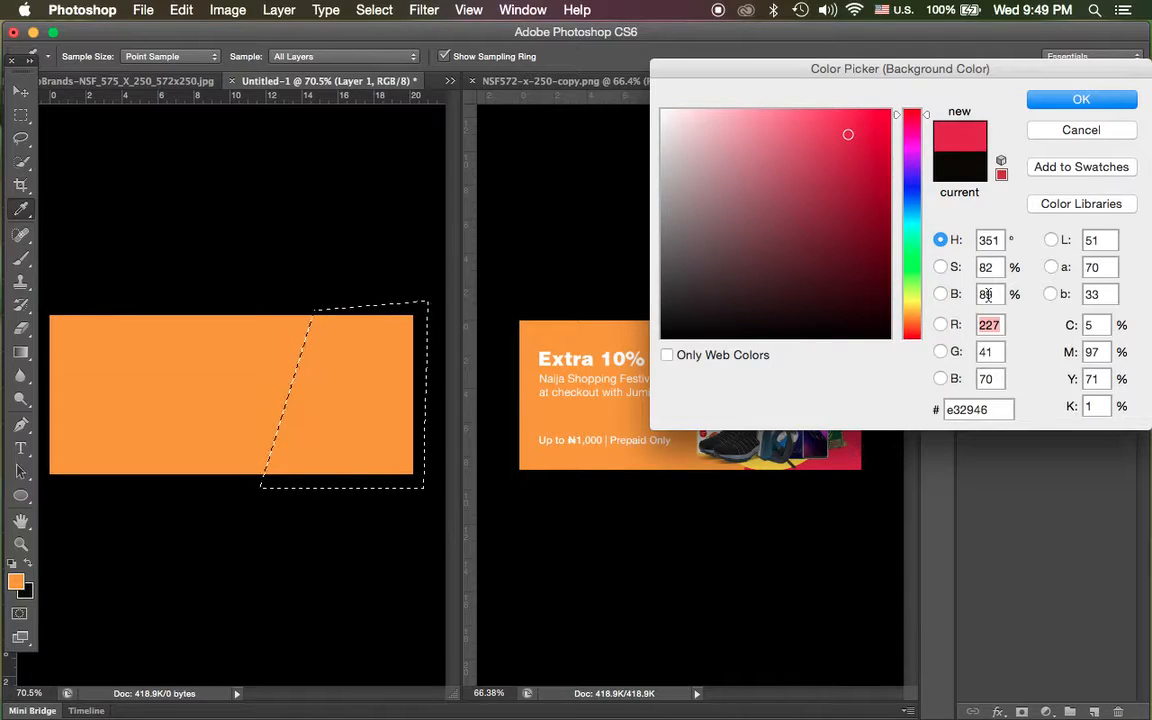
click(1068, 99)
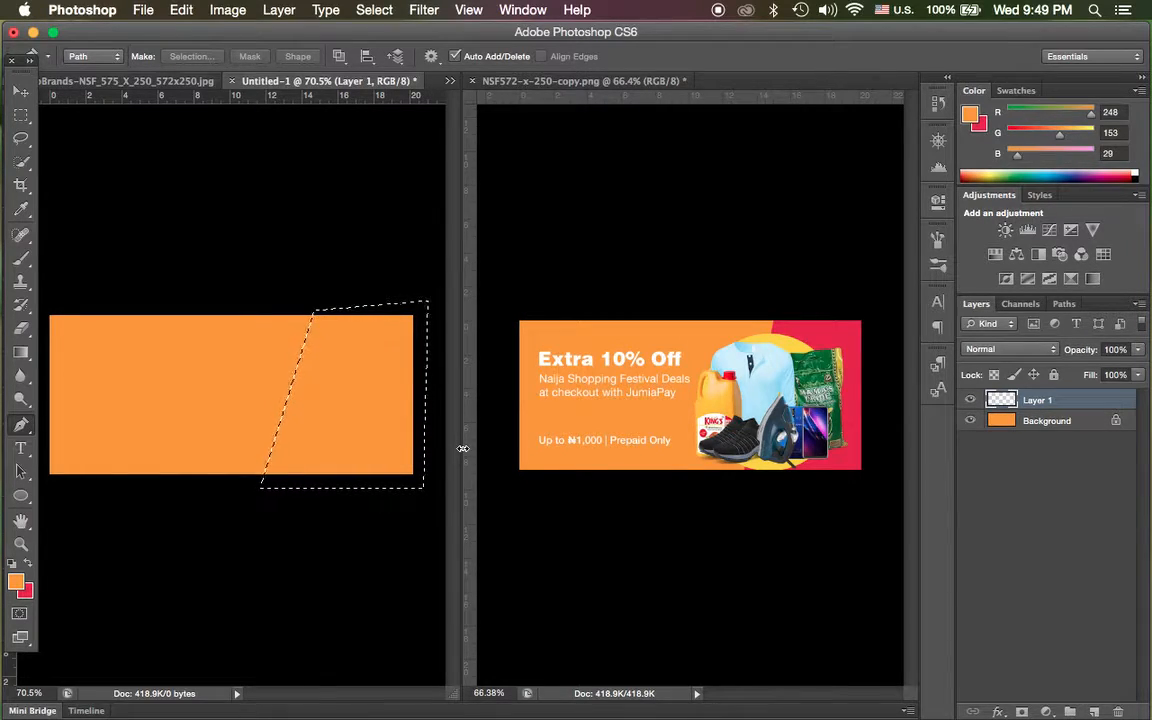
key(super+BackSpace)
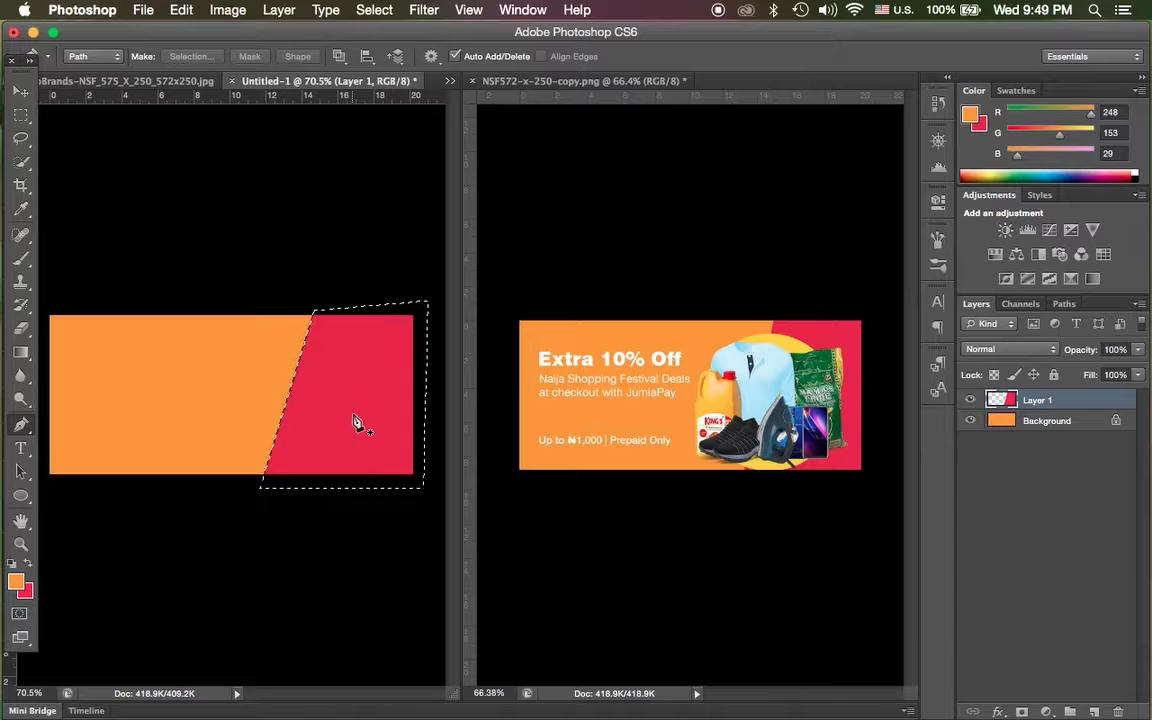
key(super+d)
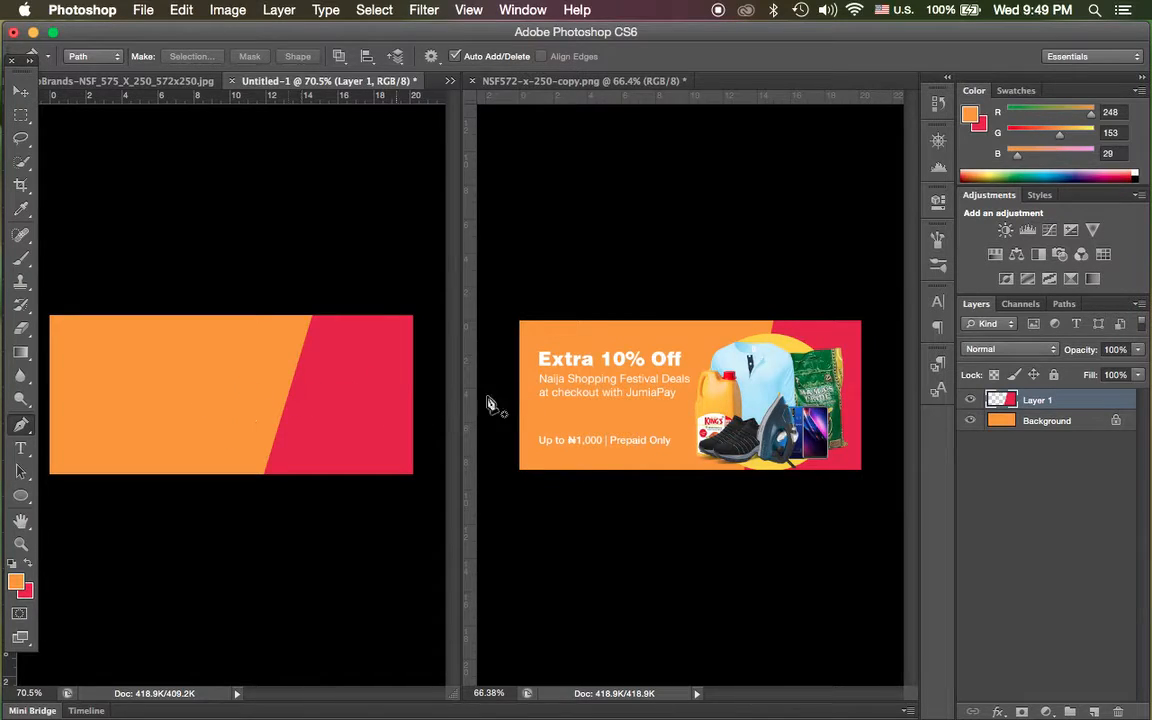
Draw a circle about 227 px in diameter as an Ellipse shape over the slanted orange-red edge of the new document.
click(20, 495)
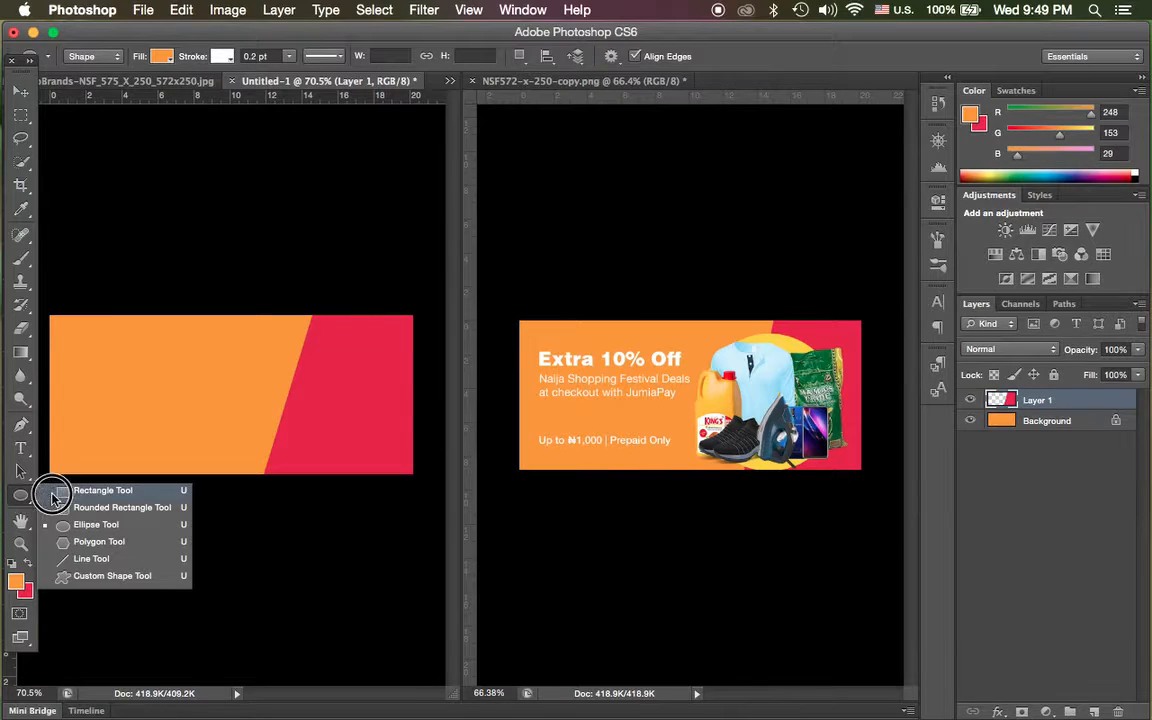
click(96, 527)
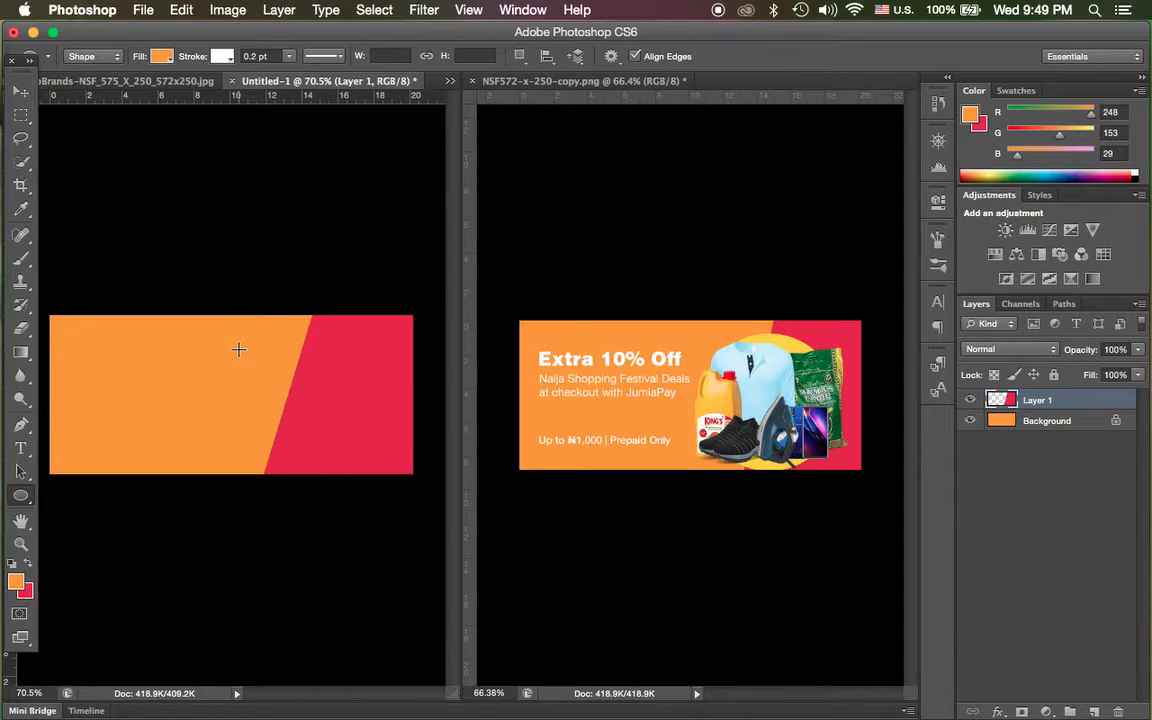
key(shift)
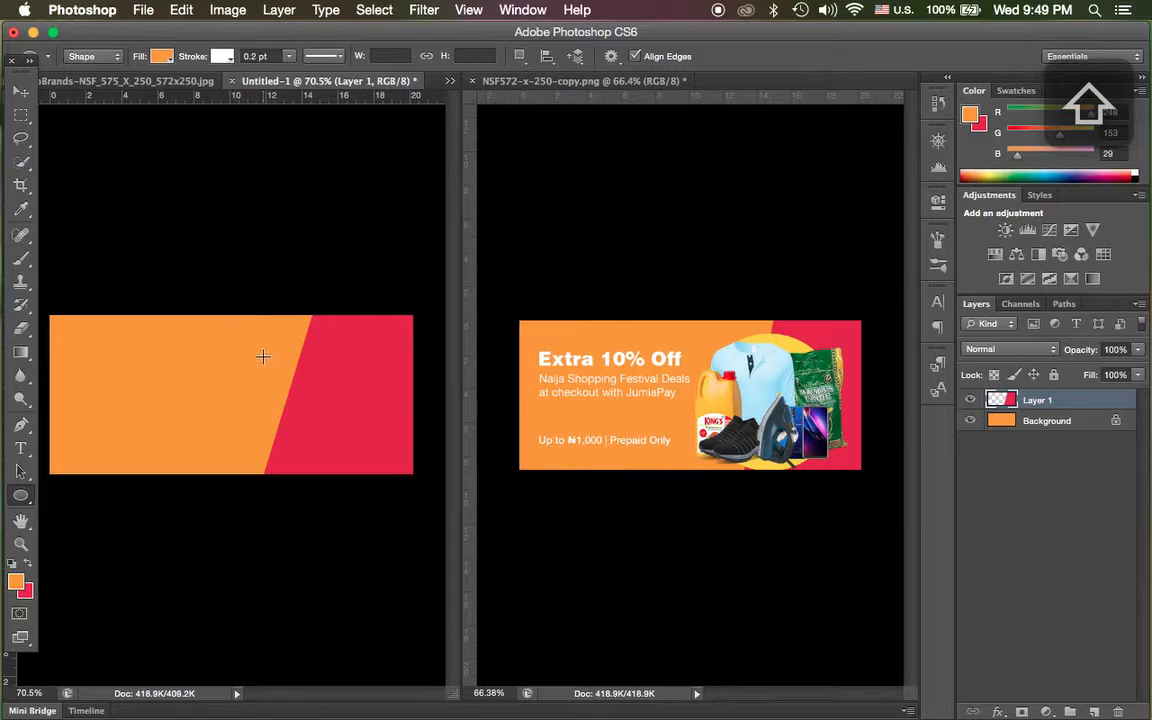
key(alt)
drag(292, 383, 407, 457)
key(alt)
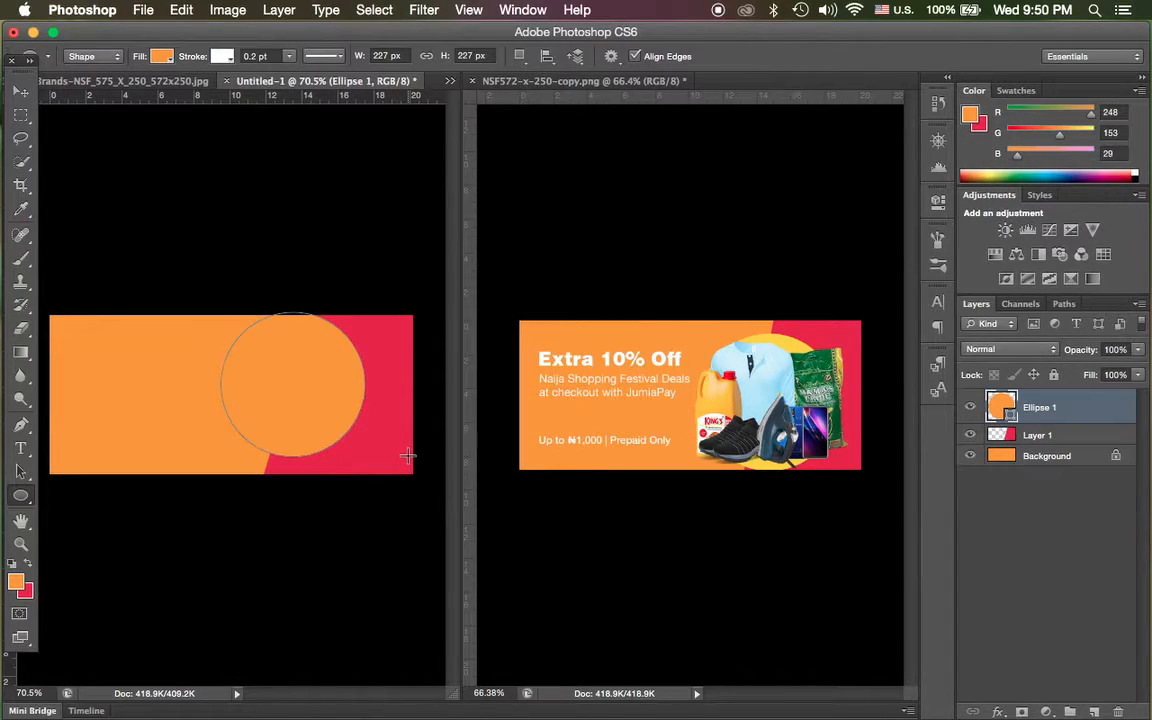
Recolor the circle with the yellow (#fbd500) sampled from the original banner and move it down to slightly overhang the canvas's lower edge.
double_click(1005, 410)
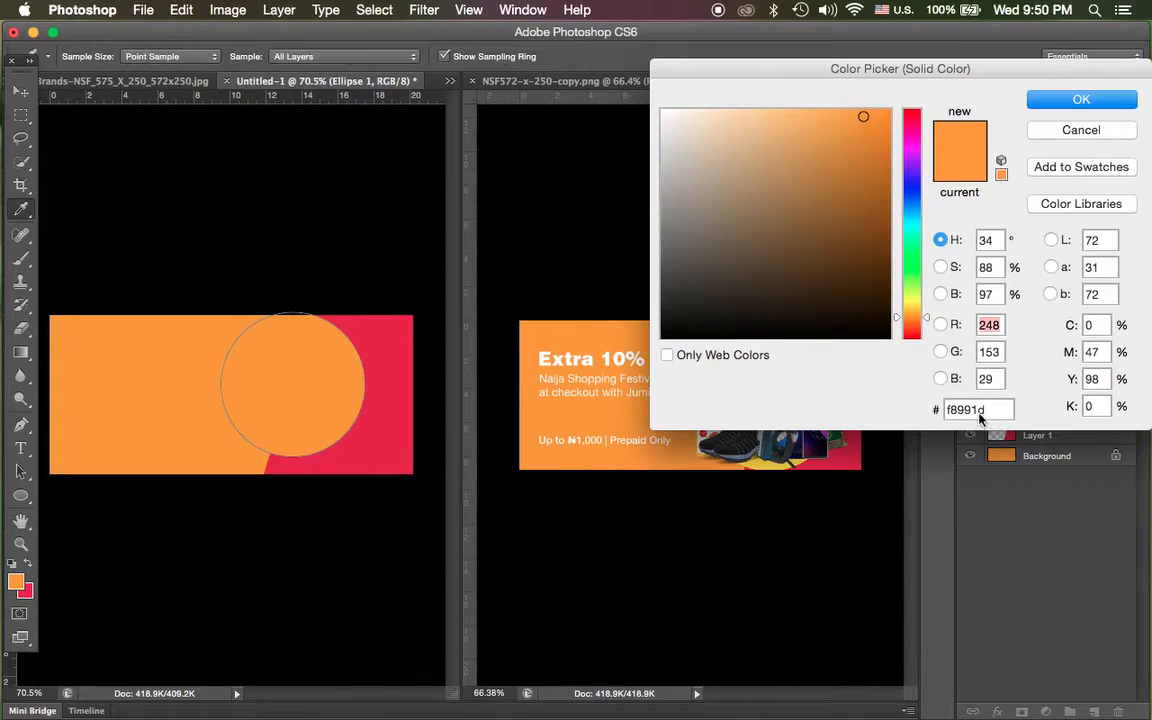
drag(786, 78, 1100, 114)
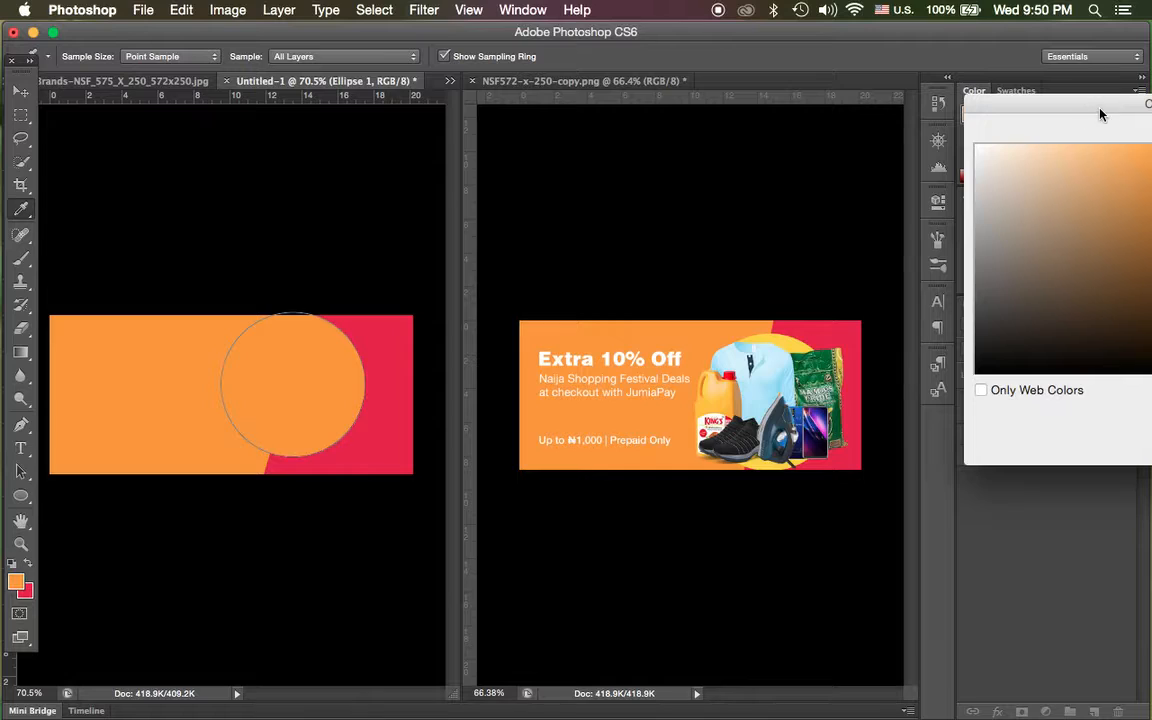
click(791, 340)
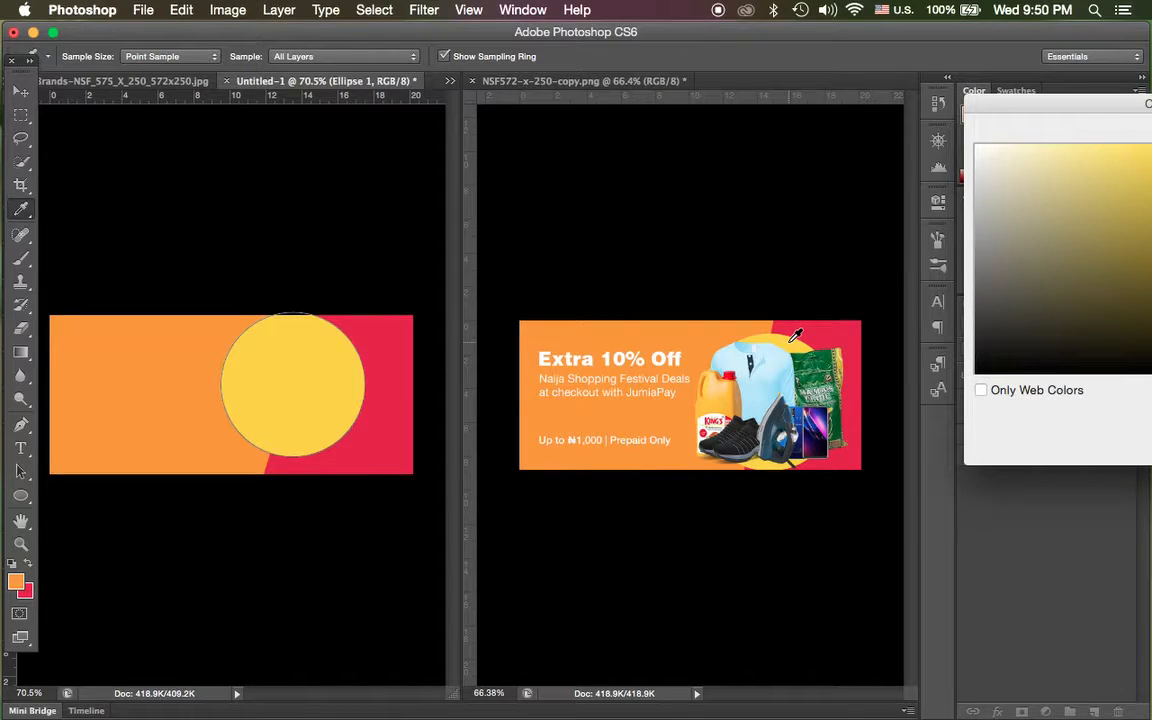
drag(1003, 110, 576, 183)
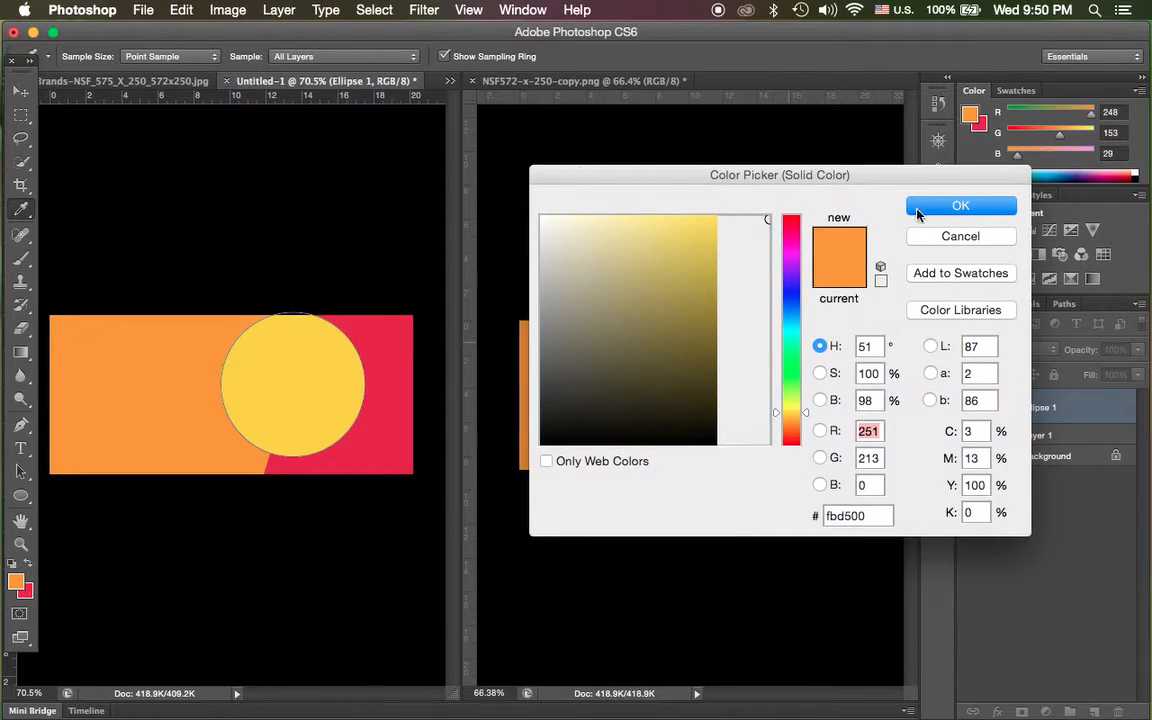
click(940, 207)
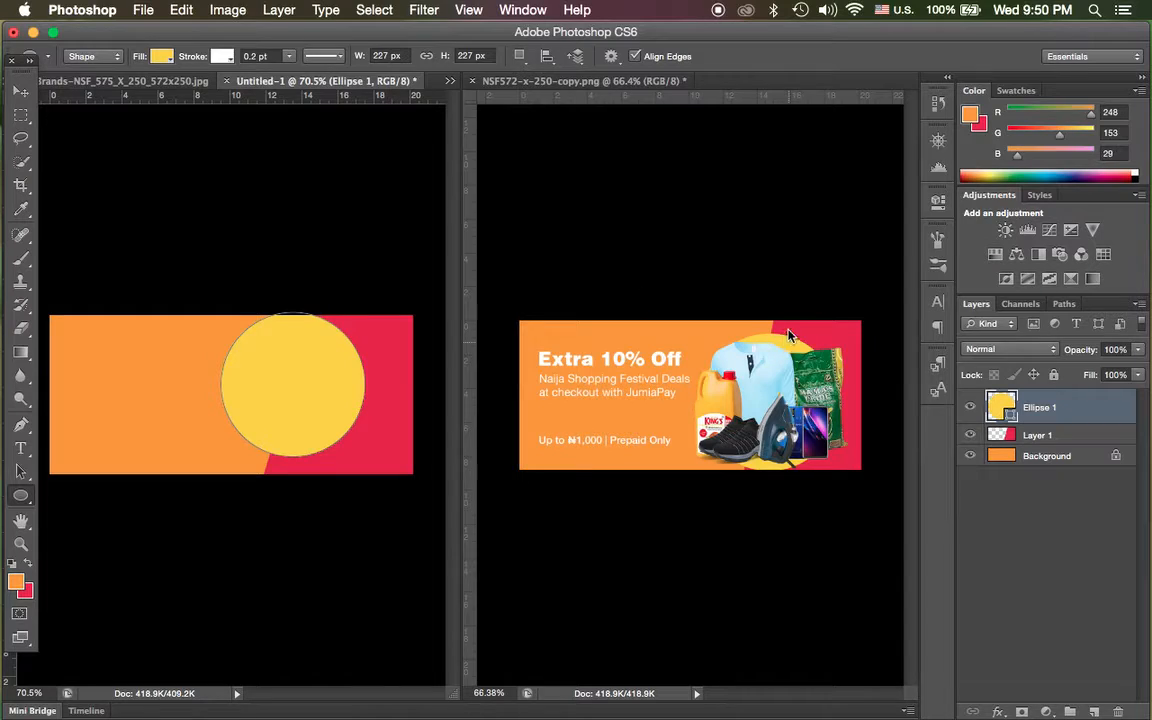
click(20, 90)
drag(328, 377, 330, 408)
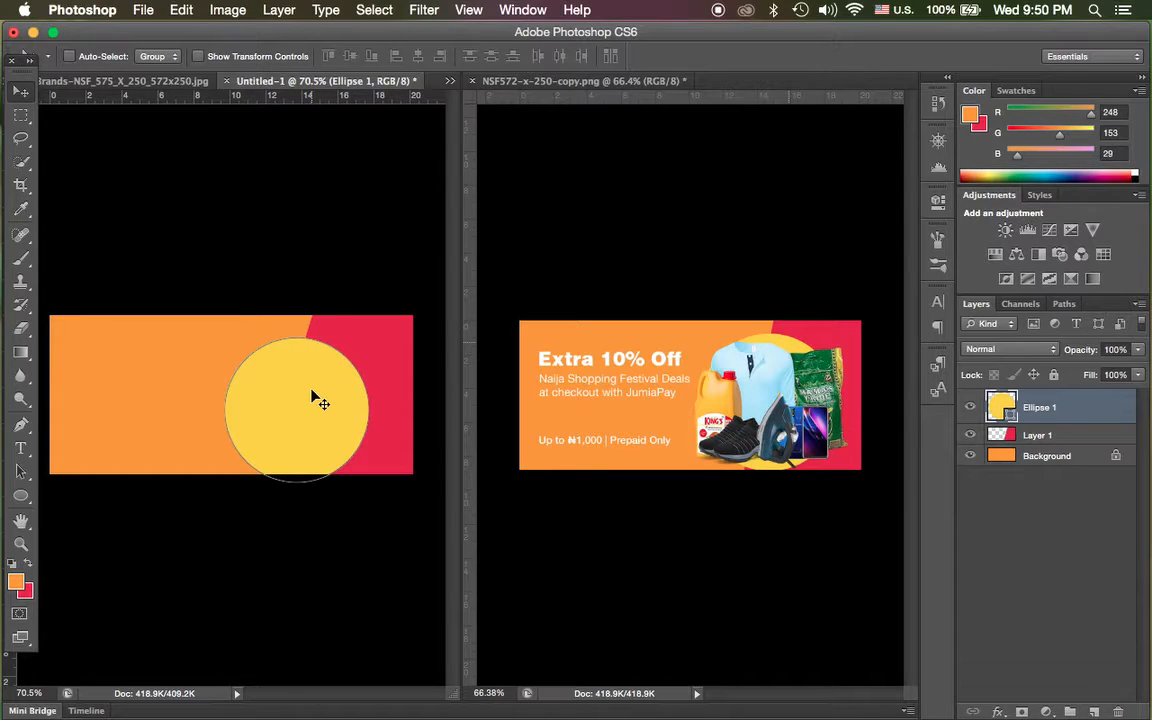
Switch to Google Chrome and open the Montre connectée 119 plus product from kwakuku.com's telephones and tablets category.
key(ctrl+Up)
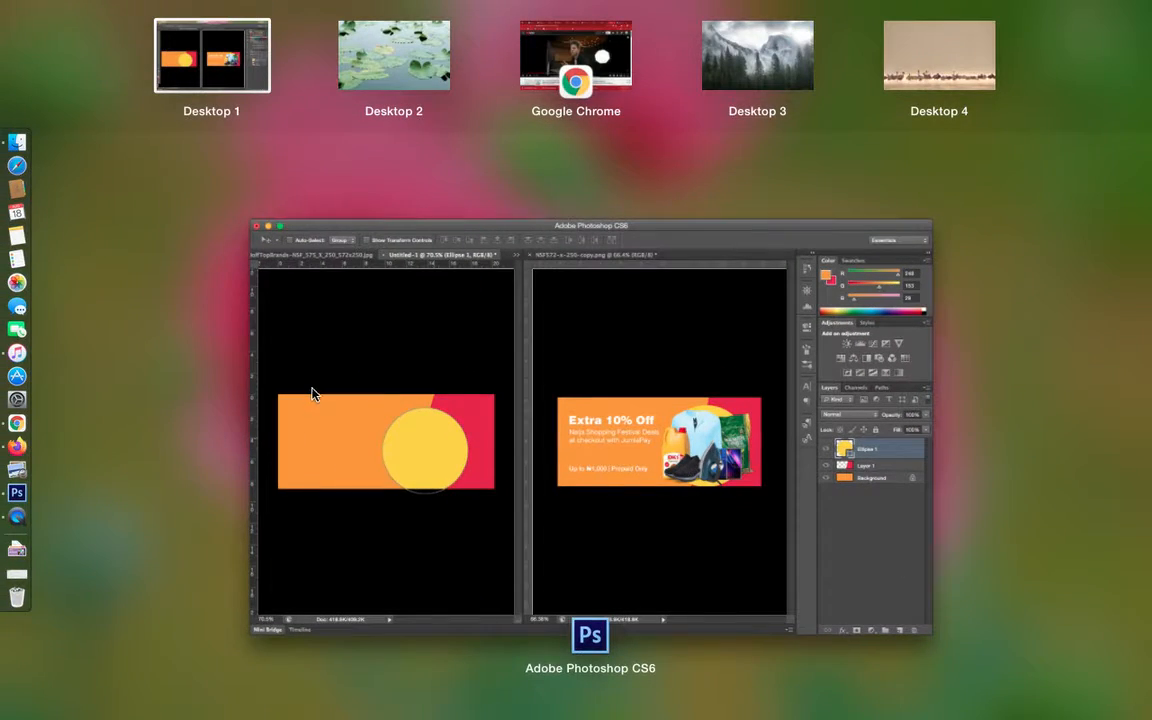
click(565, 68)
click(578, 22)
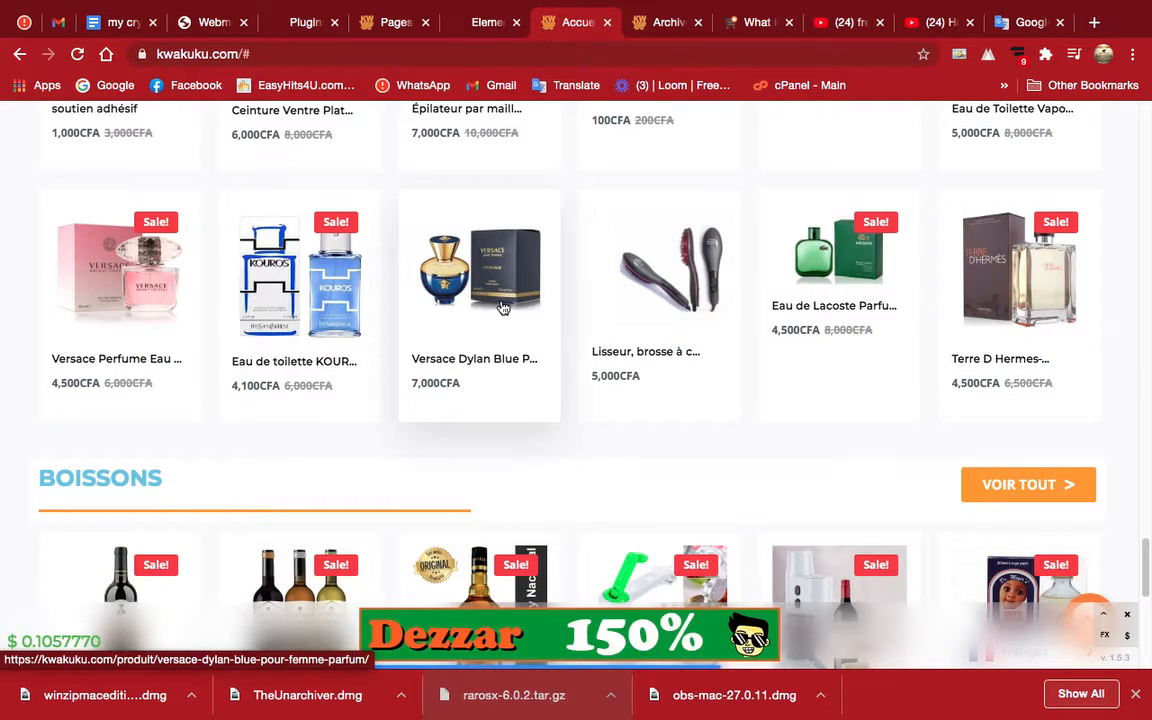
scroll(505, 306, up, 10)
scroll(496, 303, up, 3)
scroll(496, 303, down, 7)
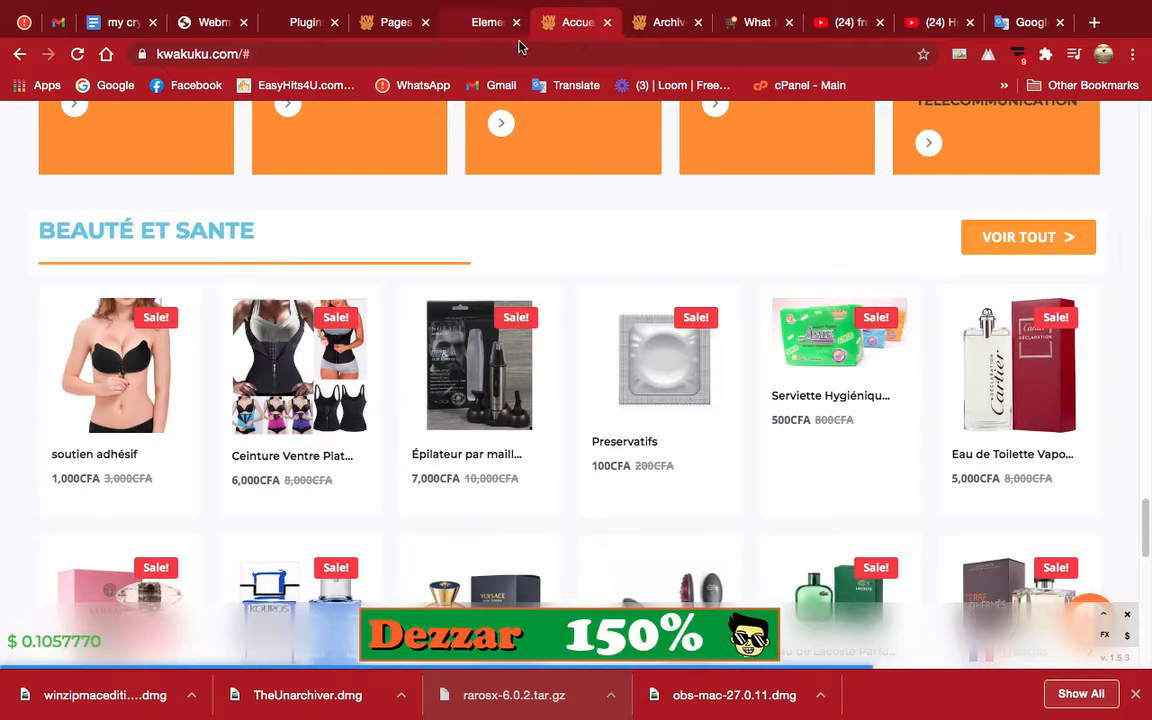
click(660, 22)
scroll(173, 374, down, 5)
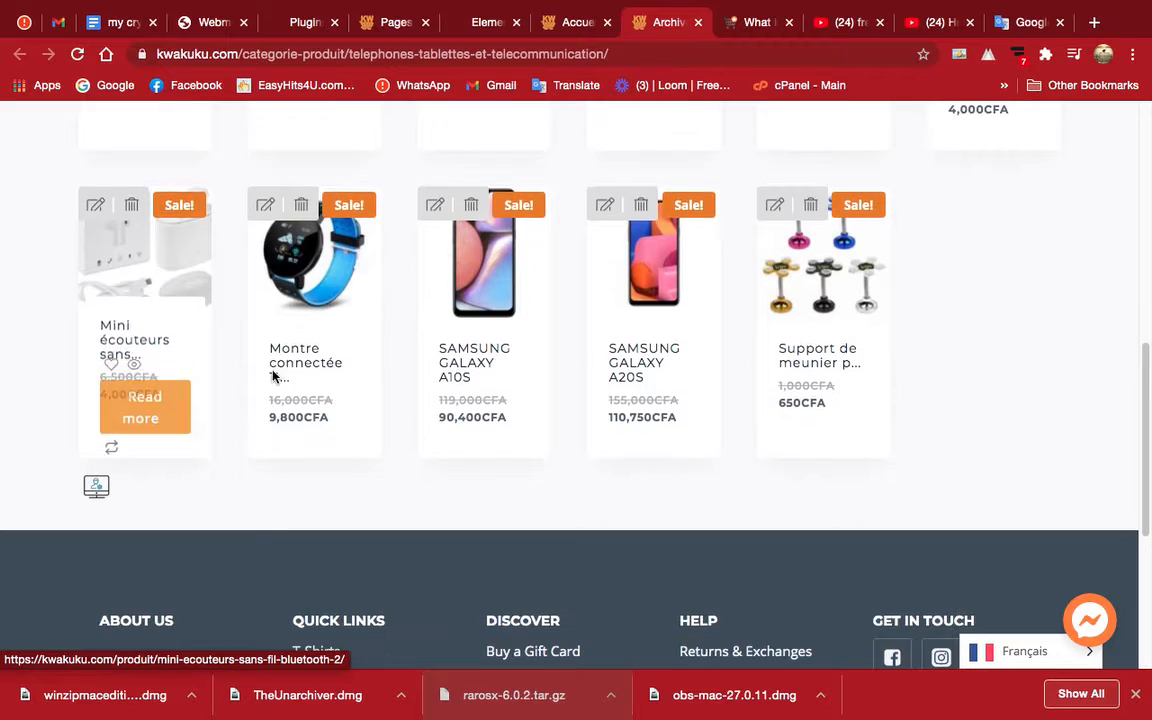
click(300, 282)
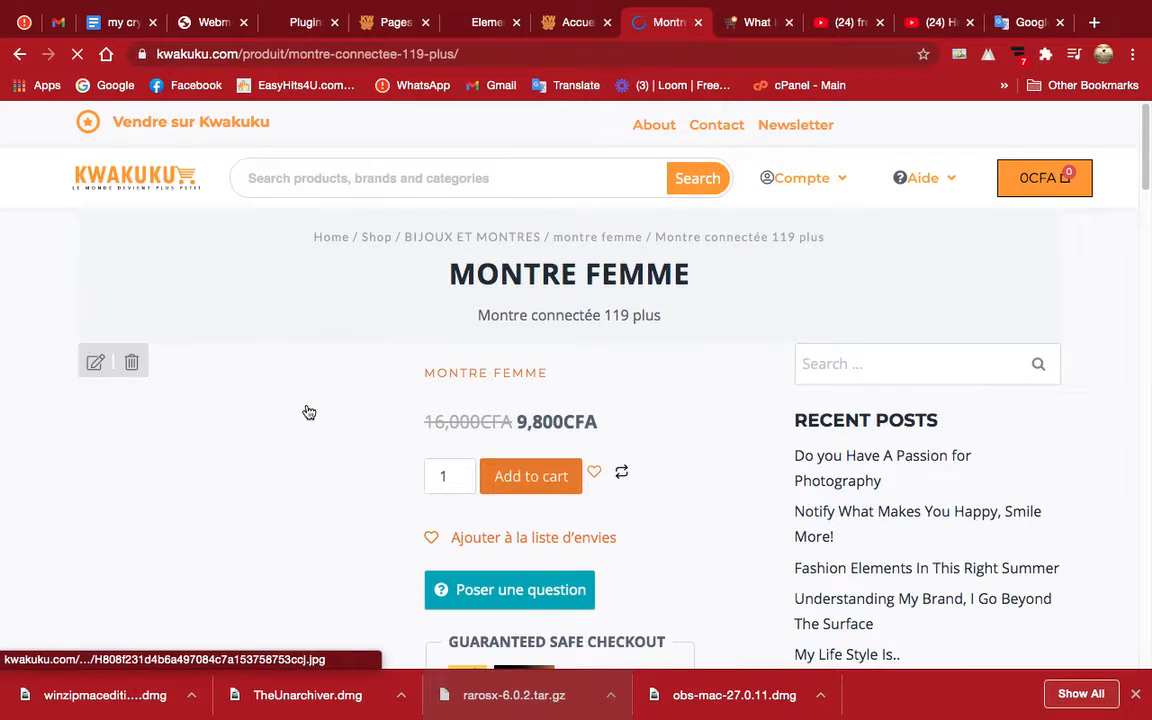
Save the blue smartwatch's main product image as a JPEG in Documents > My Design Works > Raw Images on the Sans titre 2 drive.
scroll(306, 411, down, 2)
scroll(305, 411, down, 4)
scroll(304, 411, up, 2)
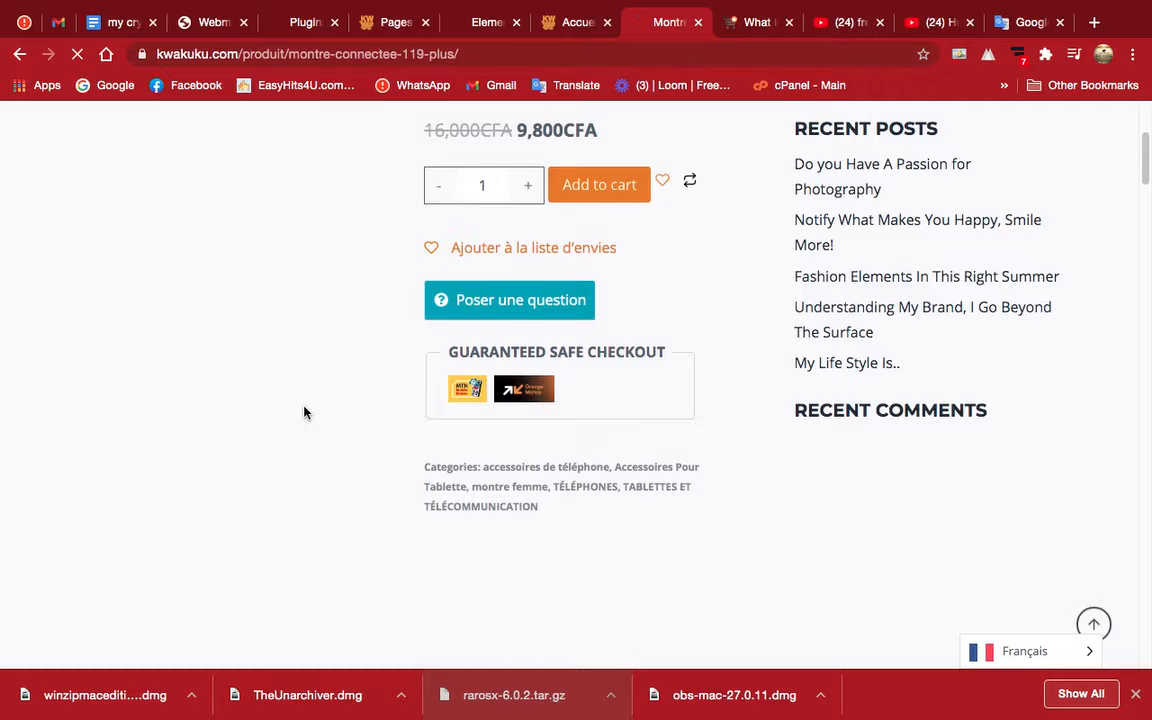
scroll(290, 380, up, 3)
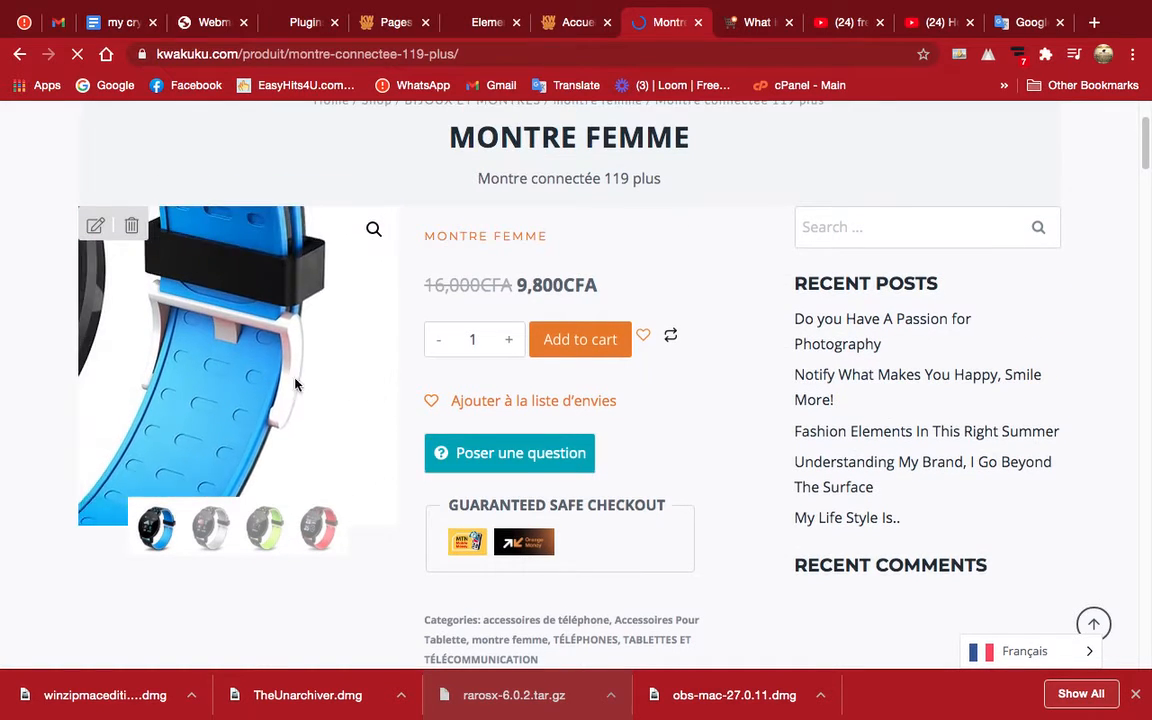
right_click(227, 347)
click(296, 374)
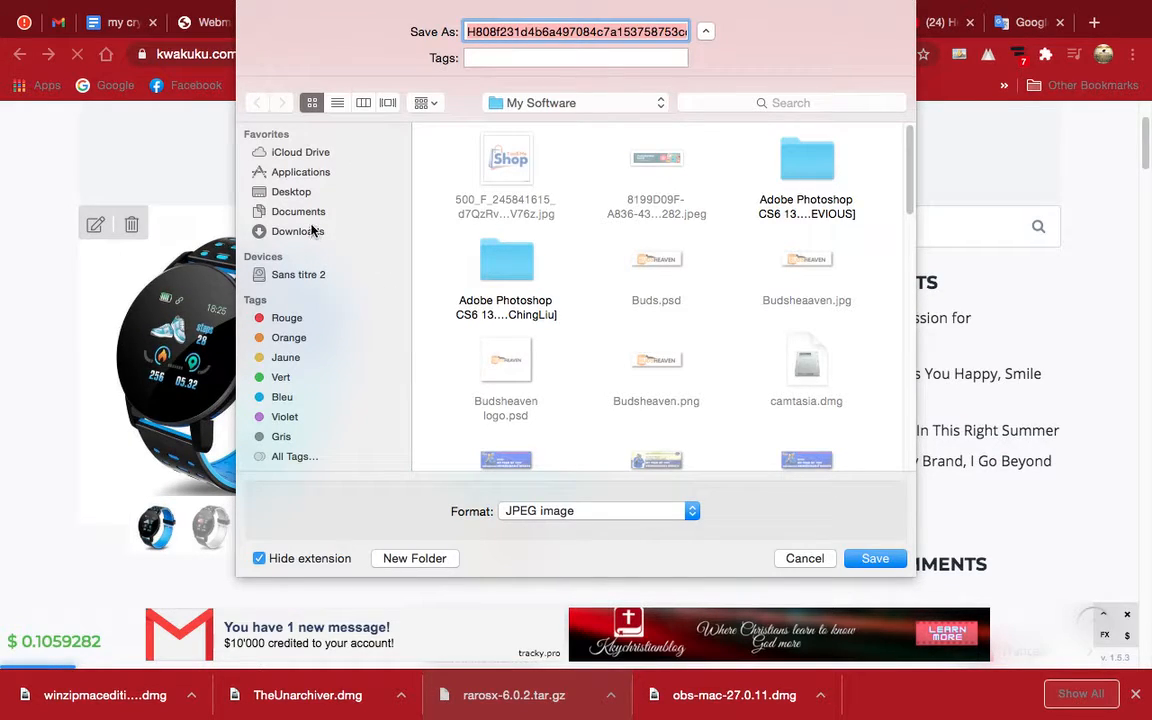
click(292, 274)
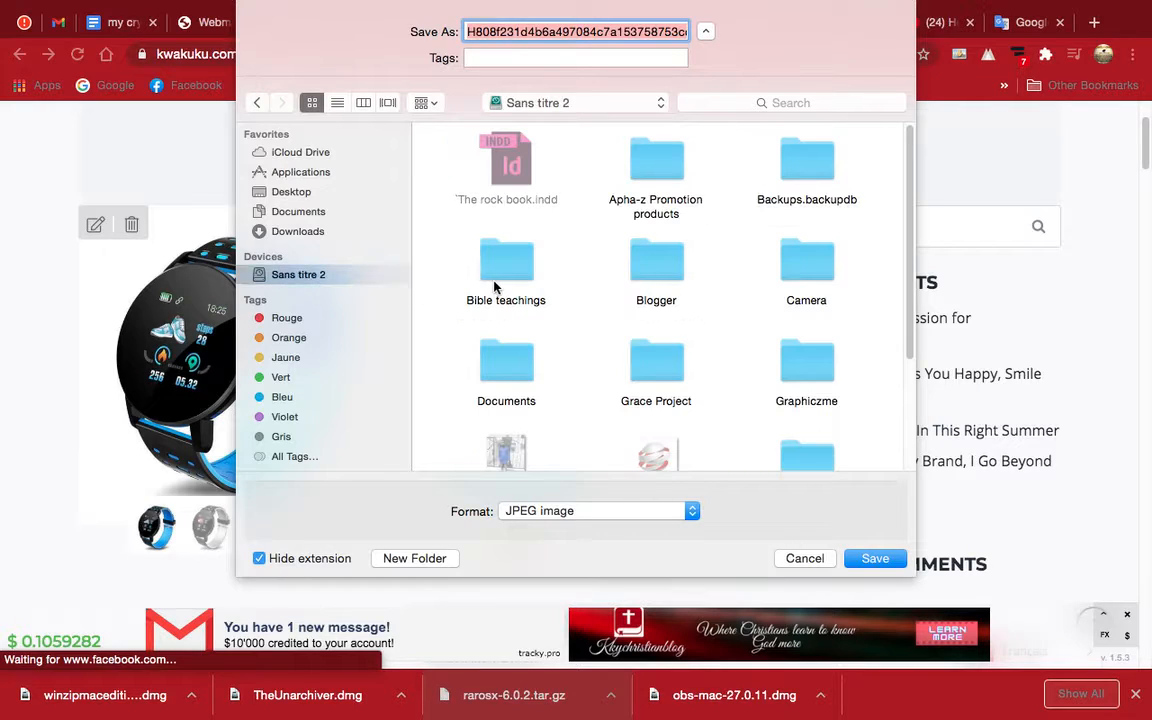
scroll(519, 268, down, 5)
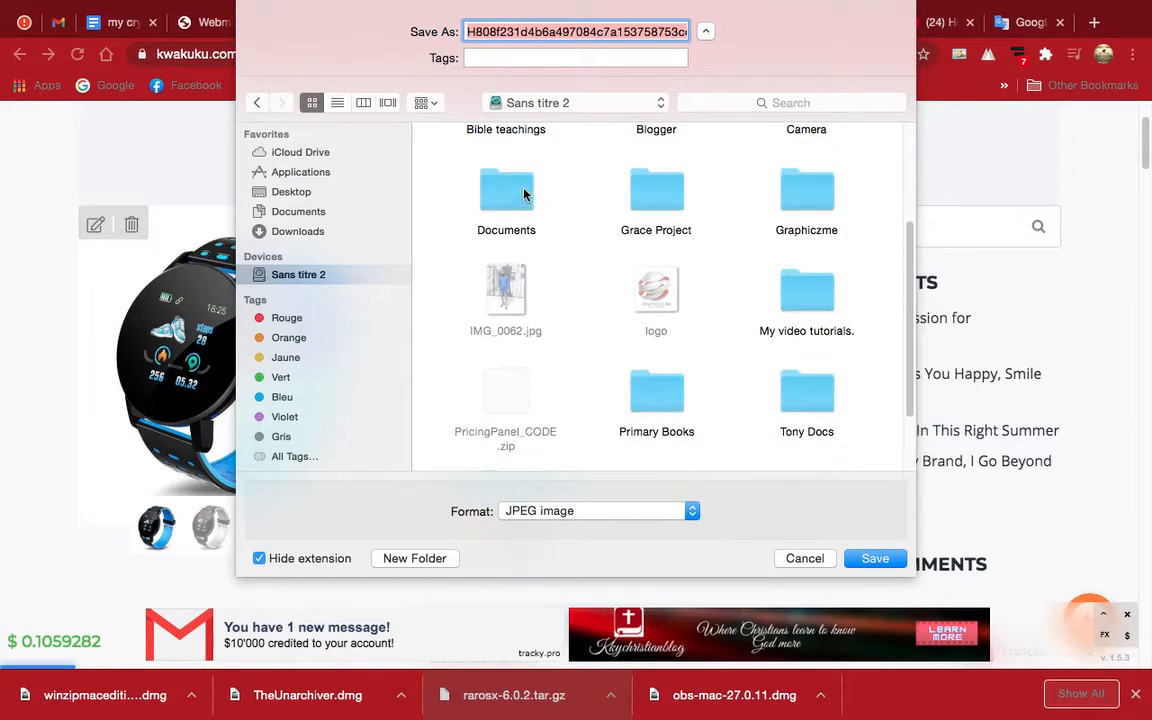
double_click(512, 190)
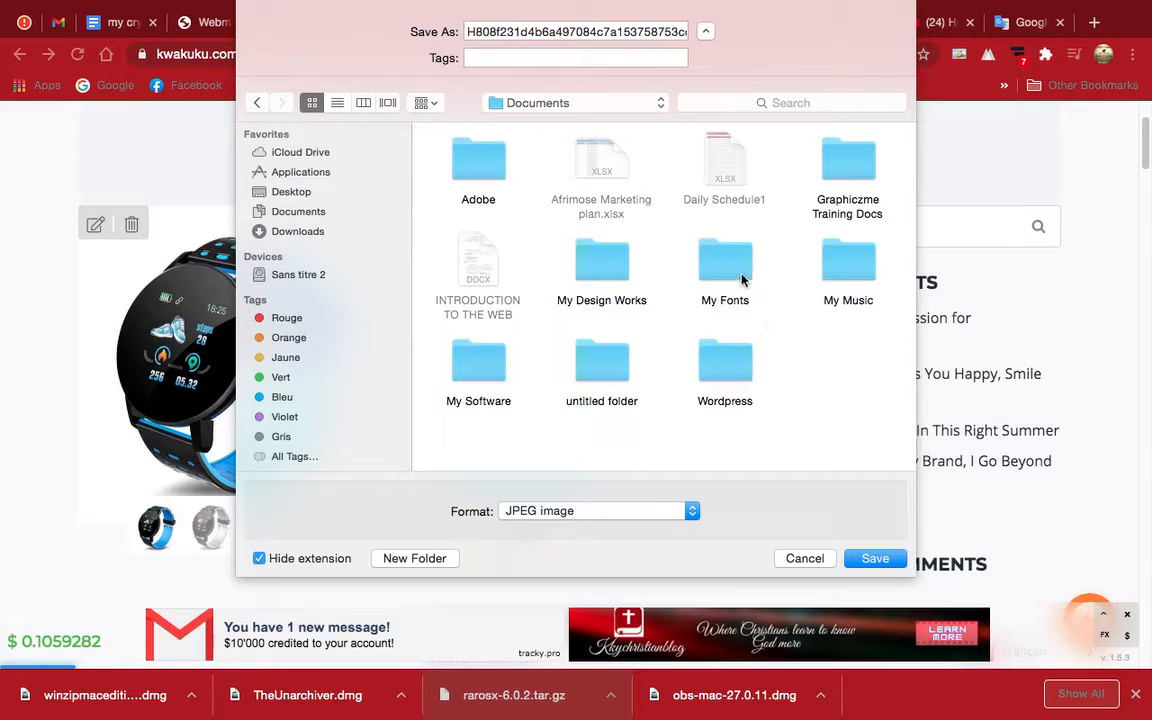
double_click(614, 265)
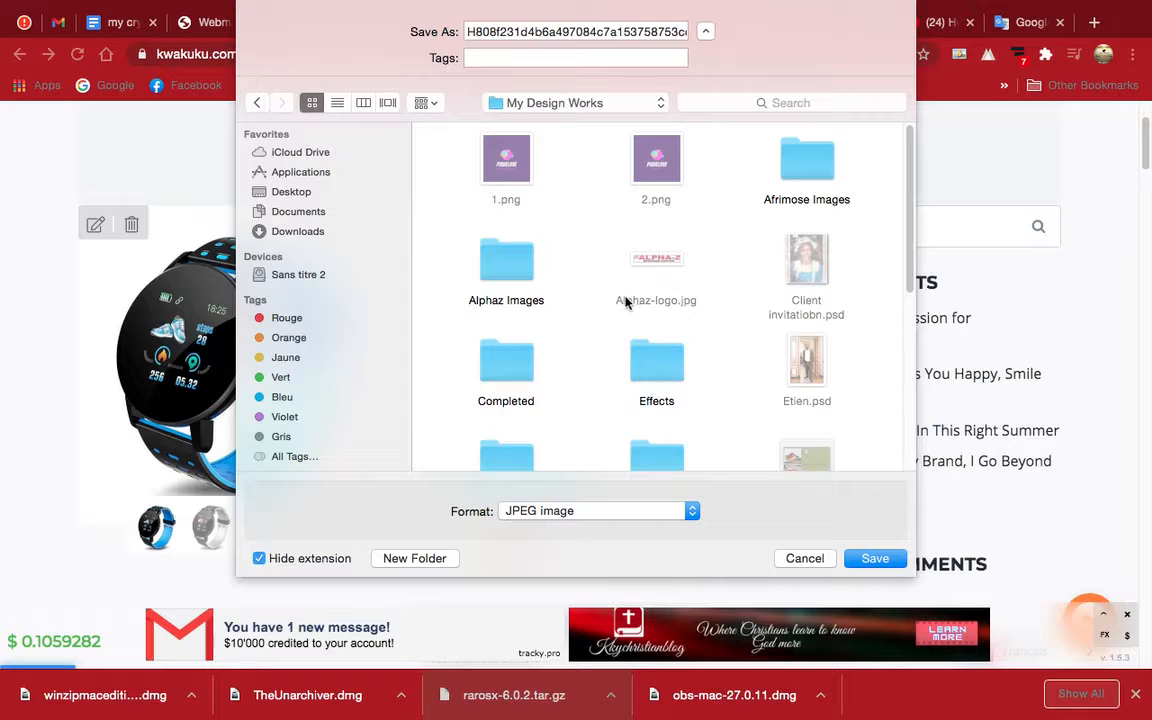
scroll(599, 315, down, 3)
scroll(662, 295, down, 4)
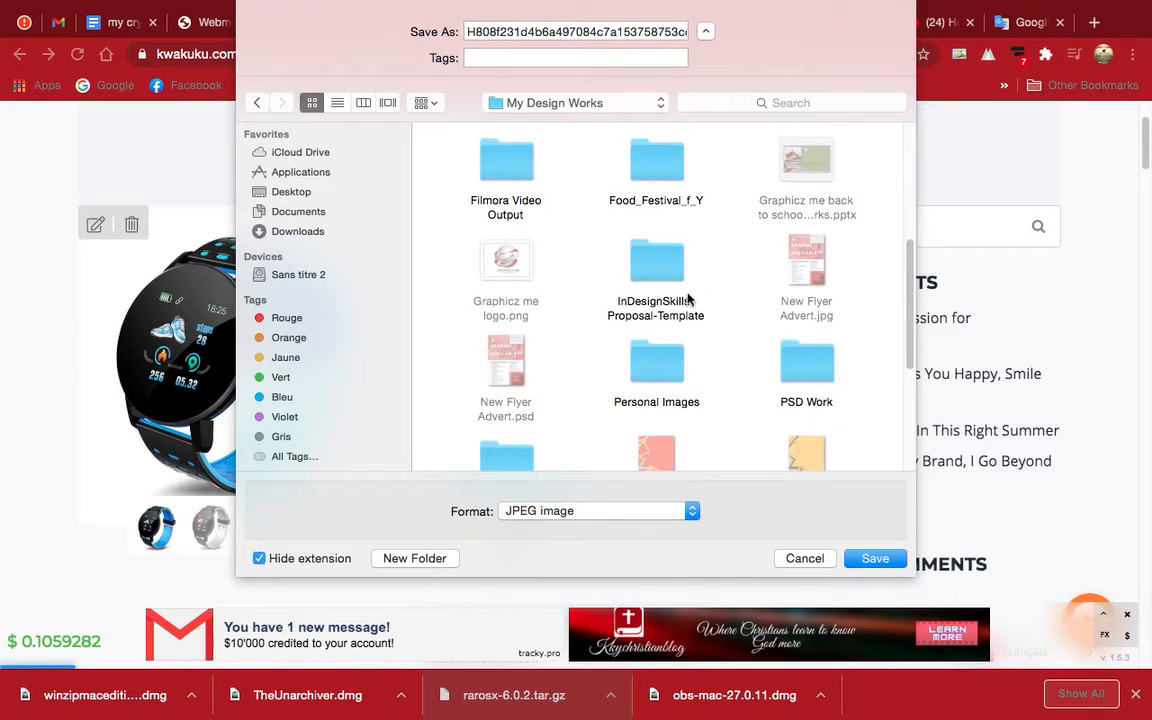
scroll(706, 280, down, 1)
scroll(707, 303, down, 3)
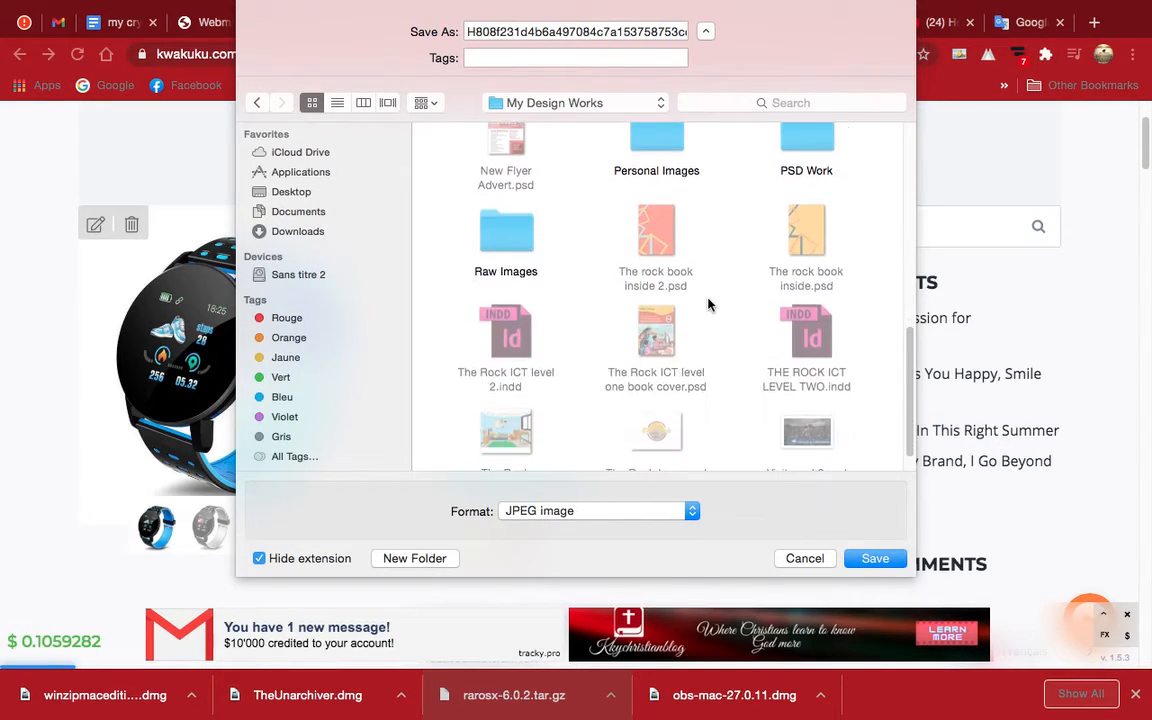
double_click(527, 228)
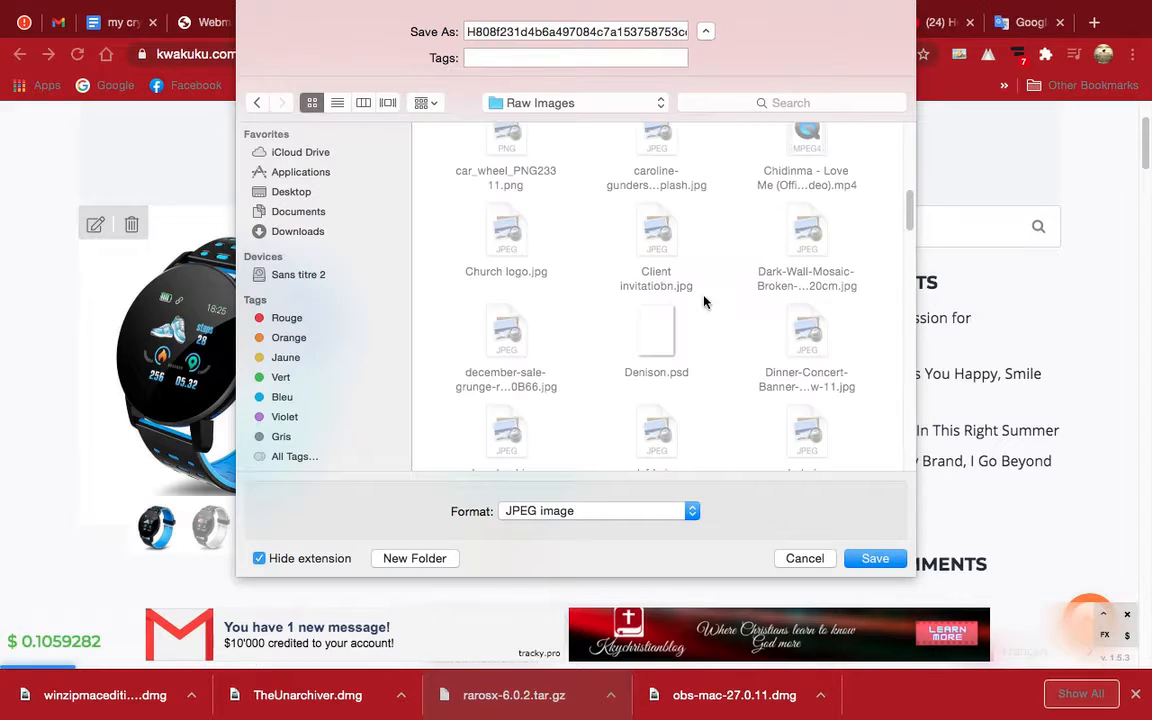
click(874, 558)
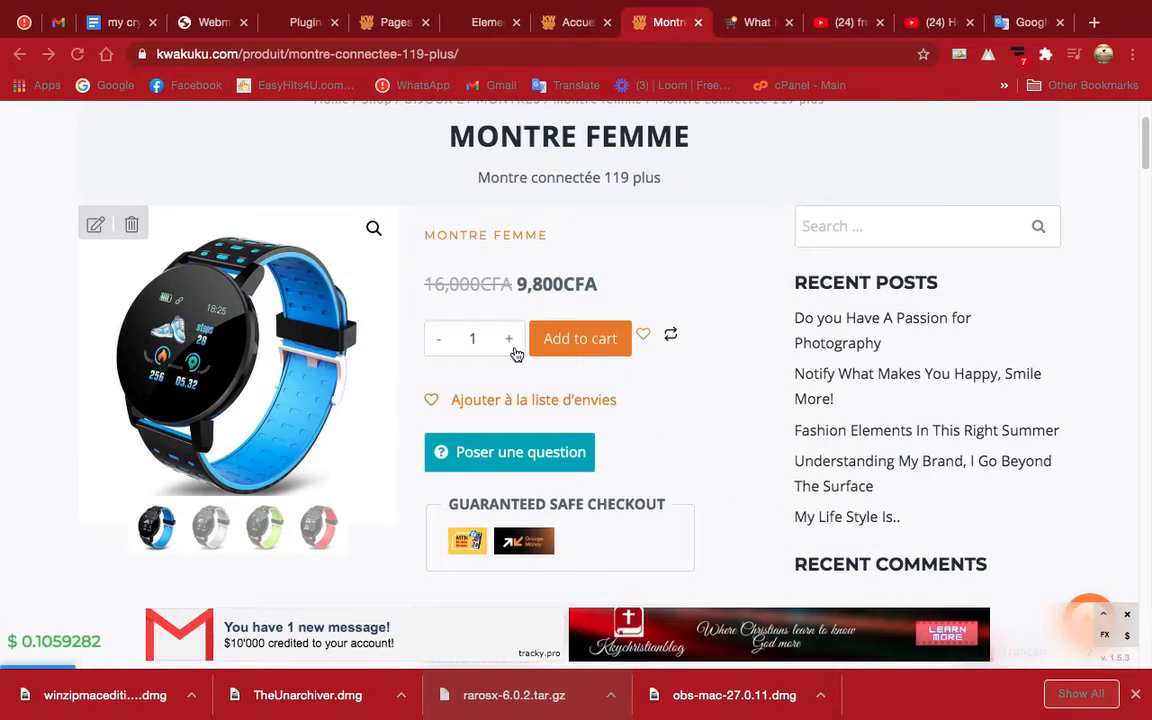
Open the Samsung Galaxy A10S product page from the smartwatch's related products.
scroll(489, 372, down, 5)
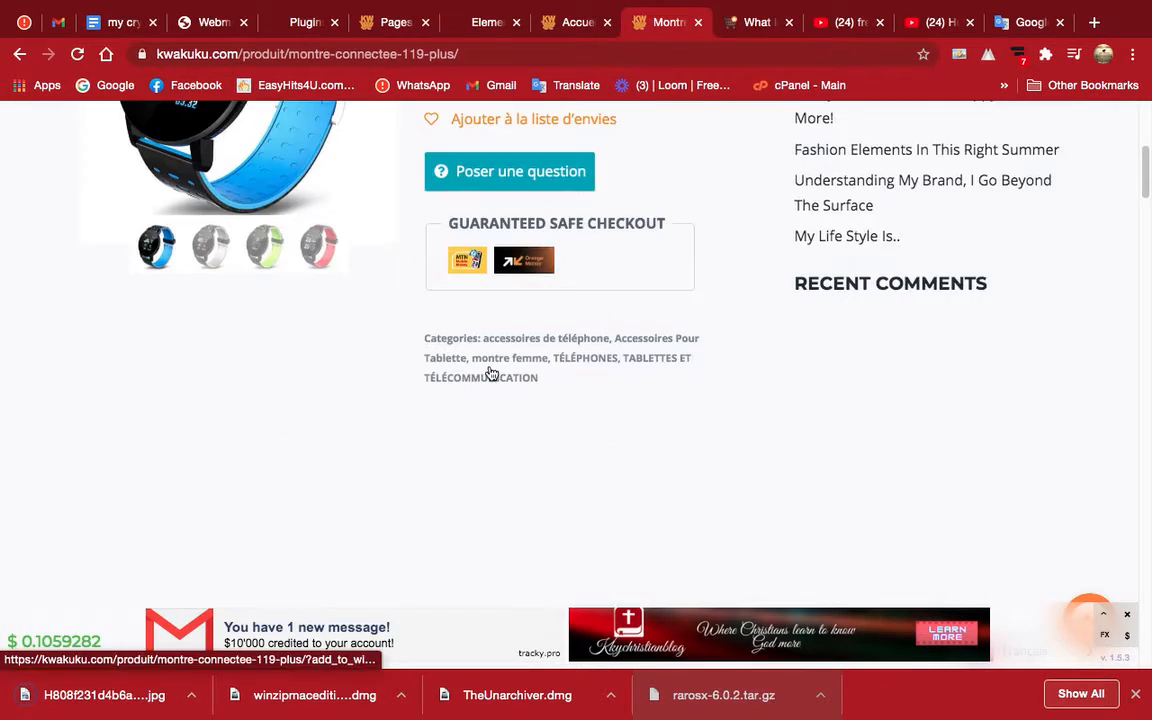
scroll(489, 372, down, 3)
scroll(490, 372, up, 3)
scroll(491, 372, down, 6)
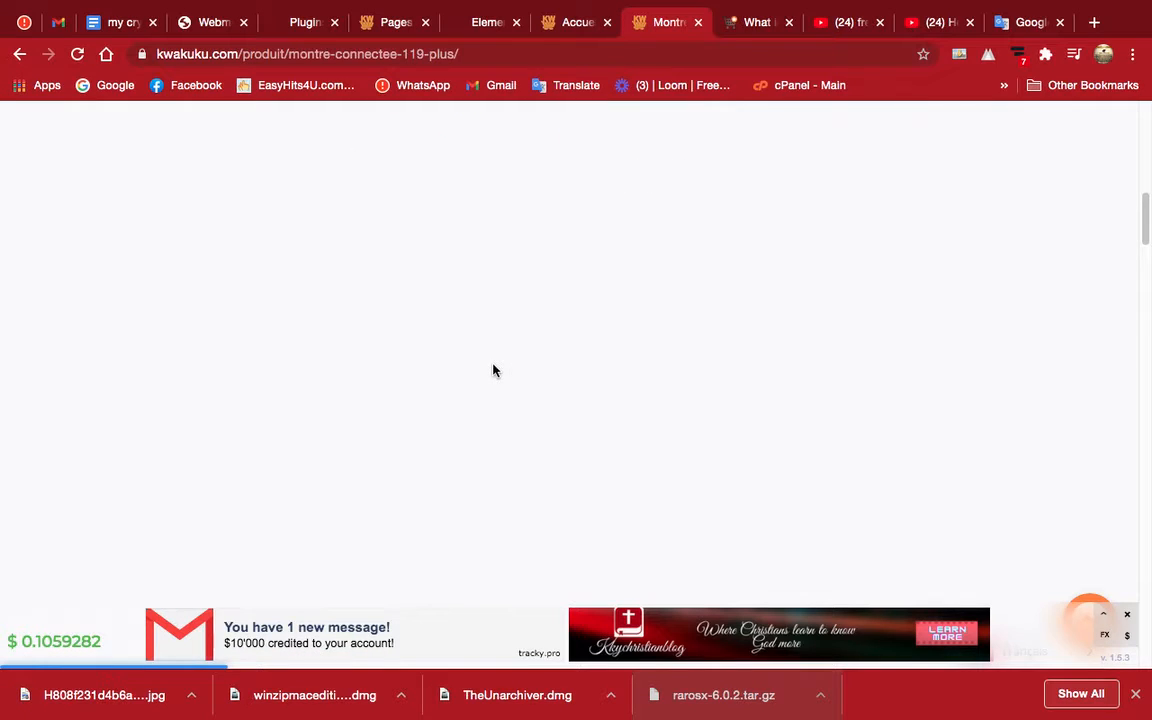
scroll(492, 370, down, 10)
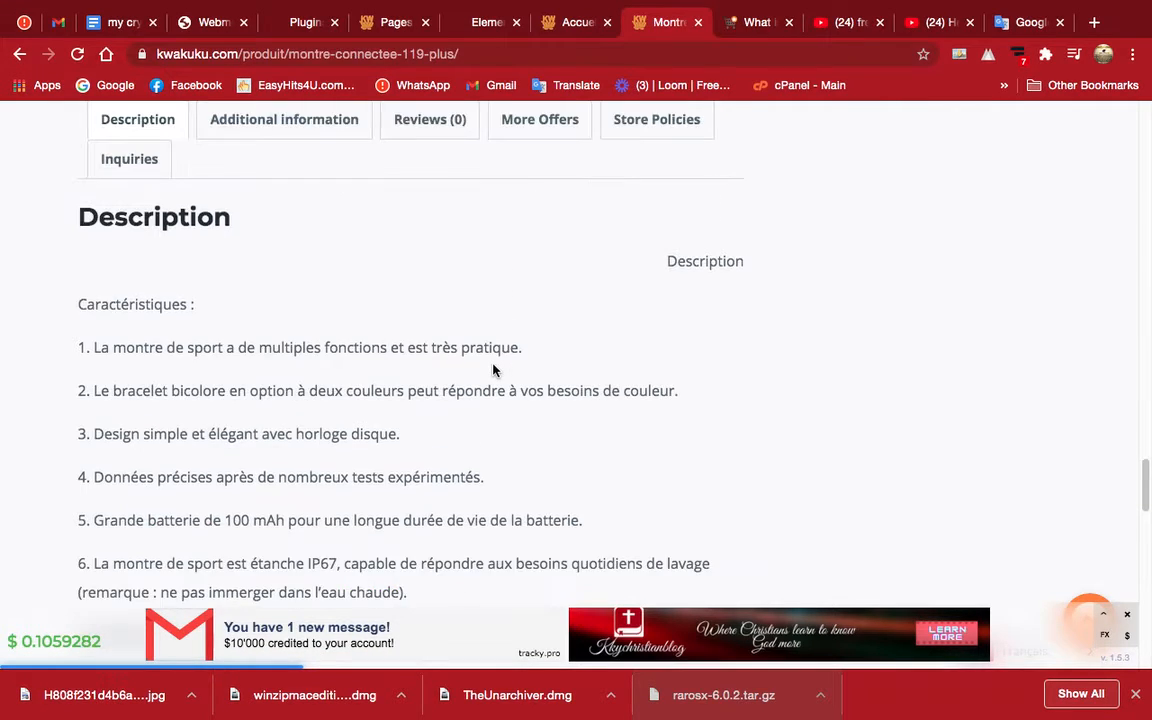
scroll(492, 370, down, 7)
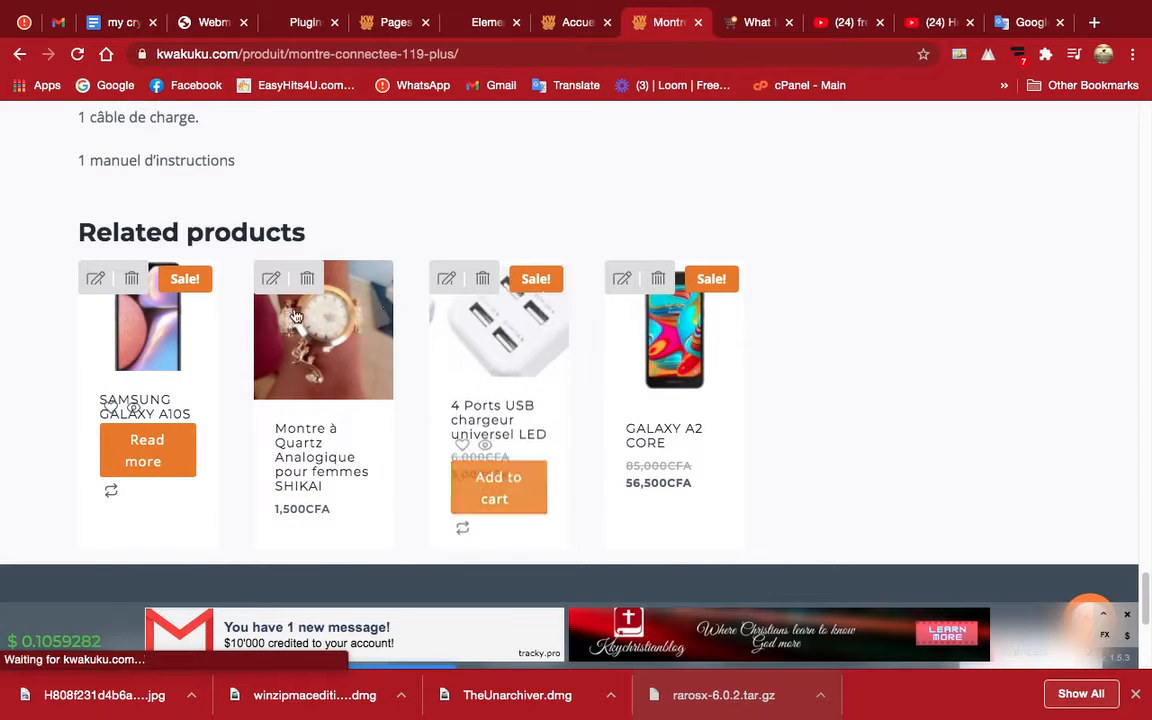
click(170, 335)
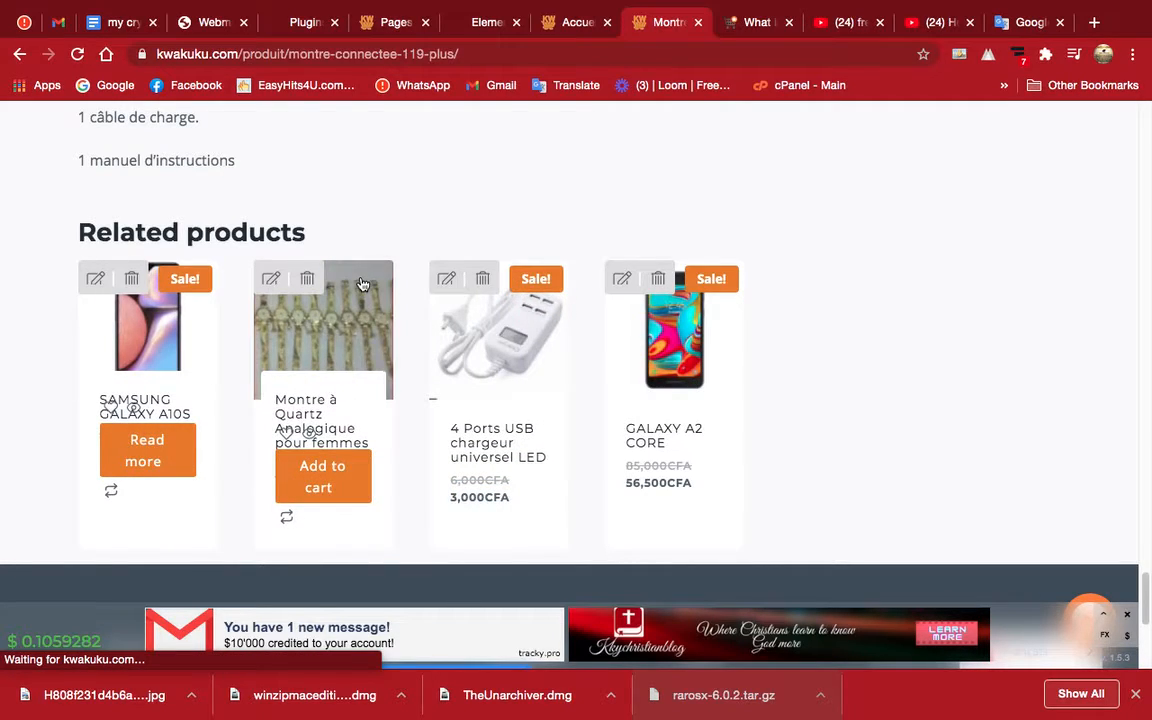
click(155, 357)
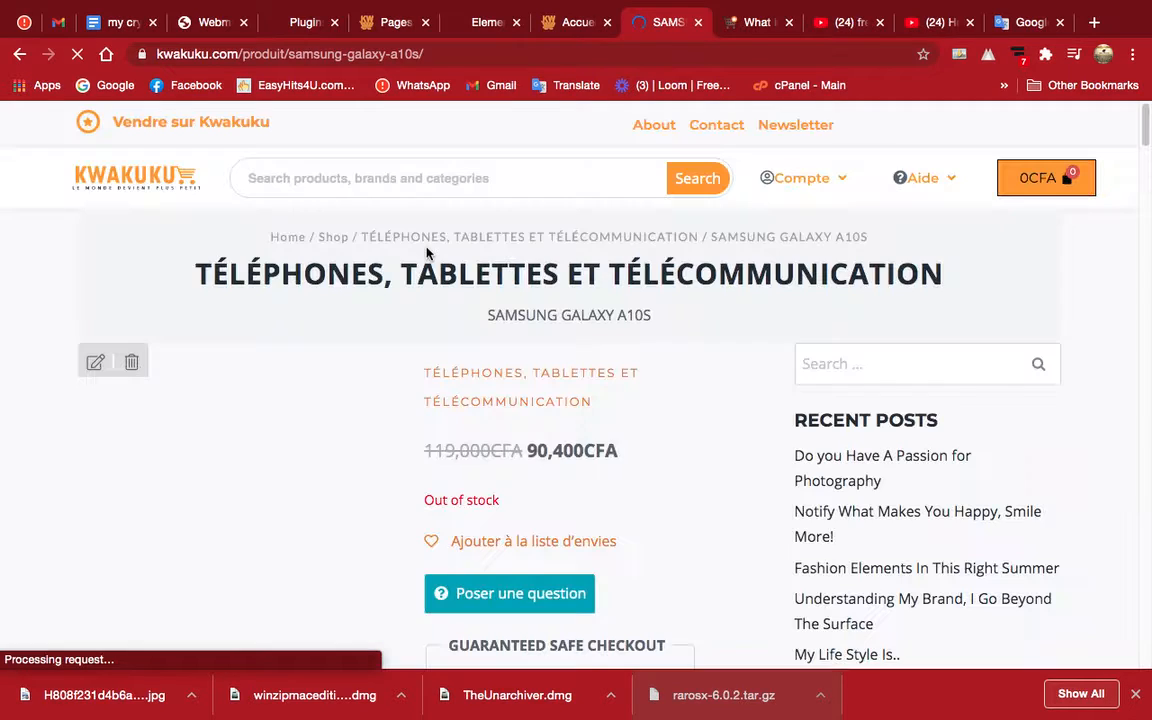
Save the Samsung Galaxy A10S main product image as a PNG in the Raw Images folder.
scroll(380, 334, down, 3)
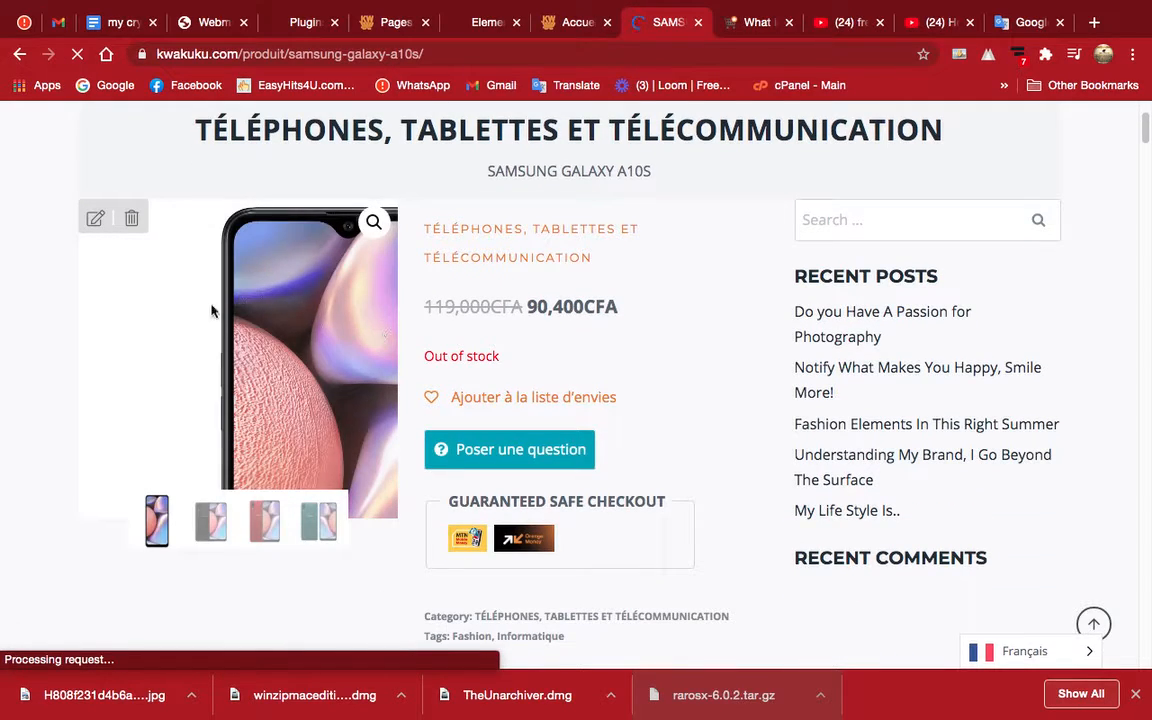
right_click(243, 340)
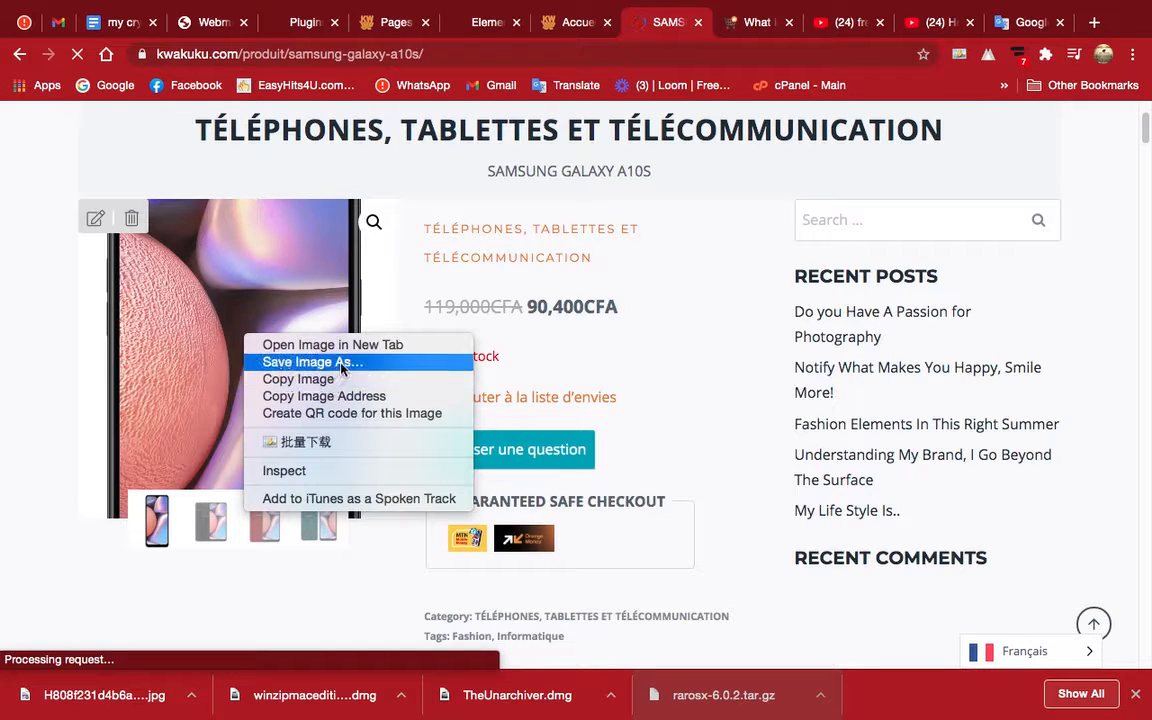
click(340, 366)
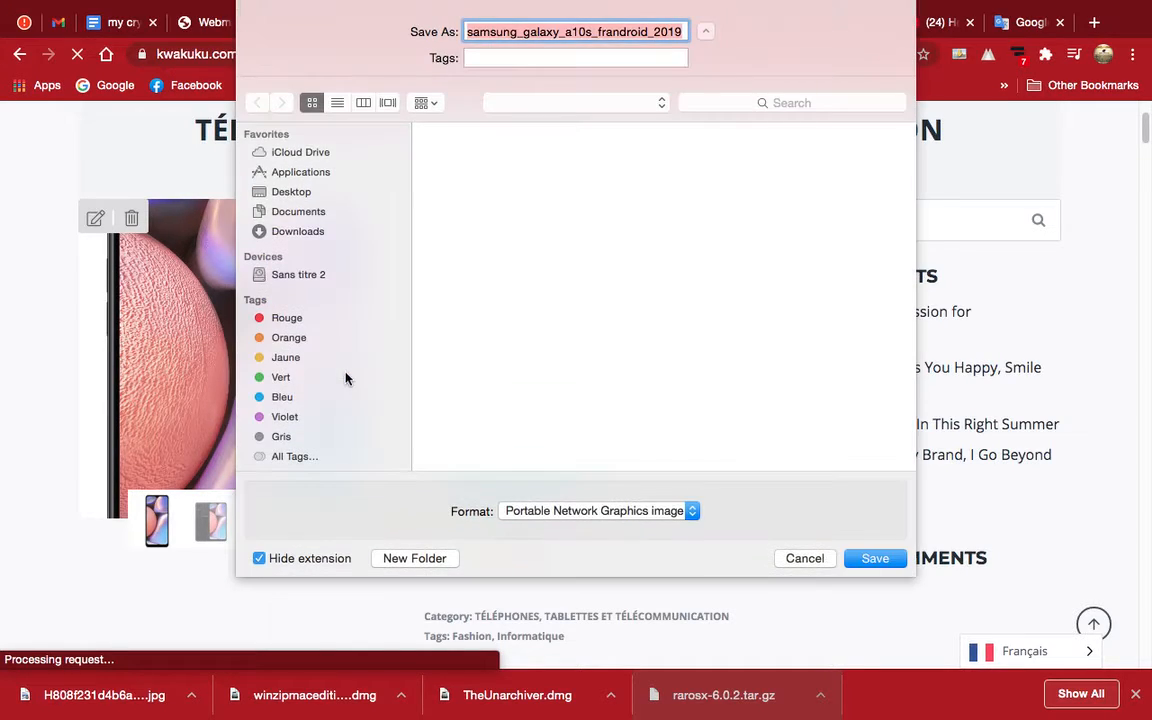
click(875, 558)
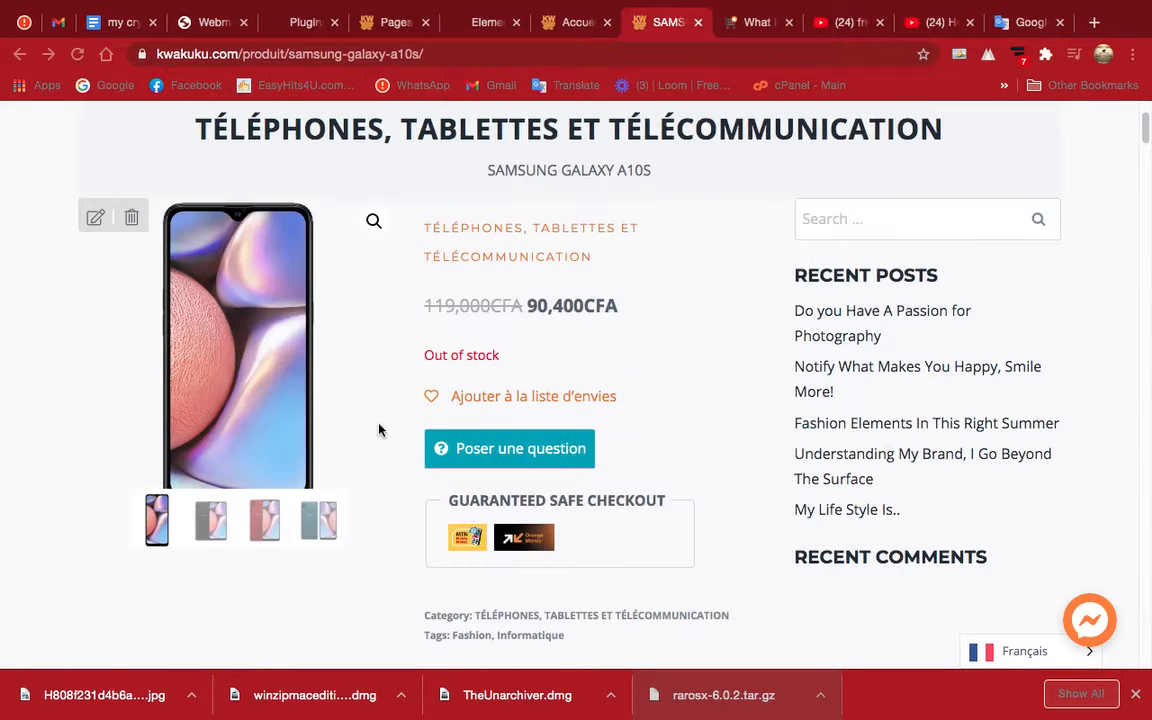
Look through the Samsung Galaxy A10S page's description and related products for another suitable product image.
scroll(255, 383, down, 5)
scroll(255, 383, down, 10)
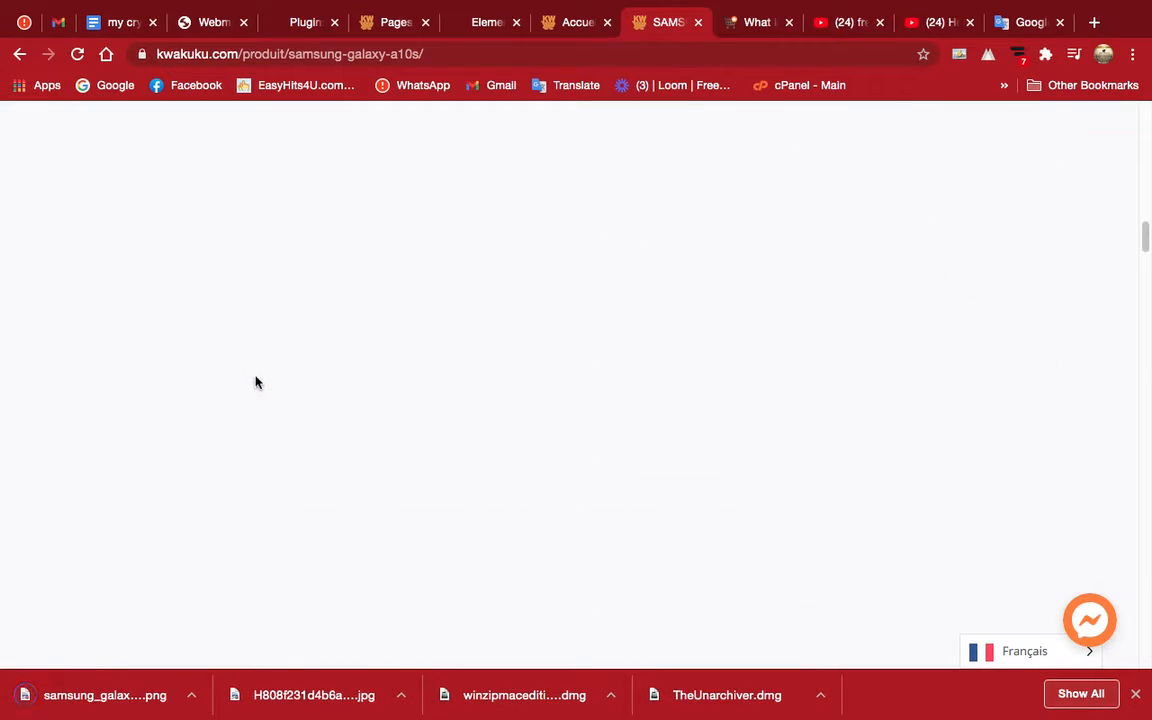
scroll(261, 380, down, 15)
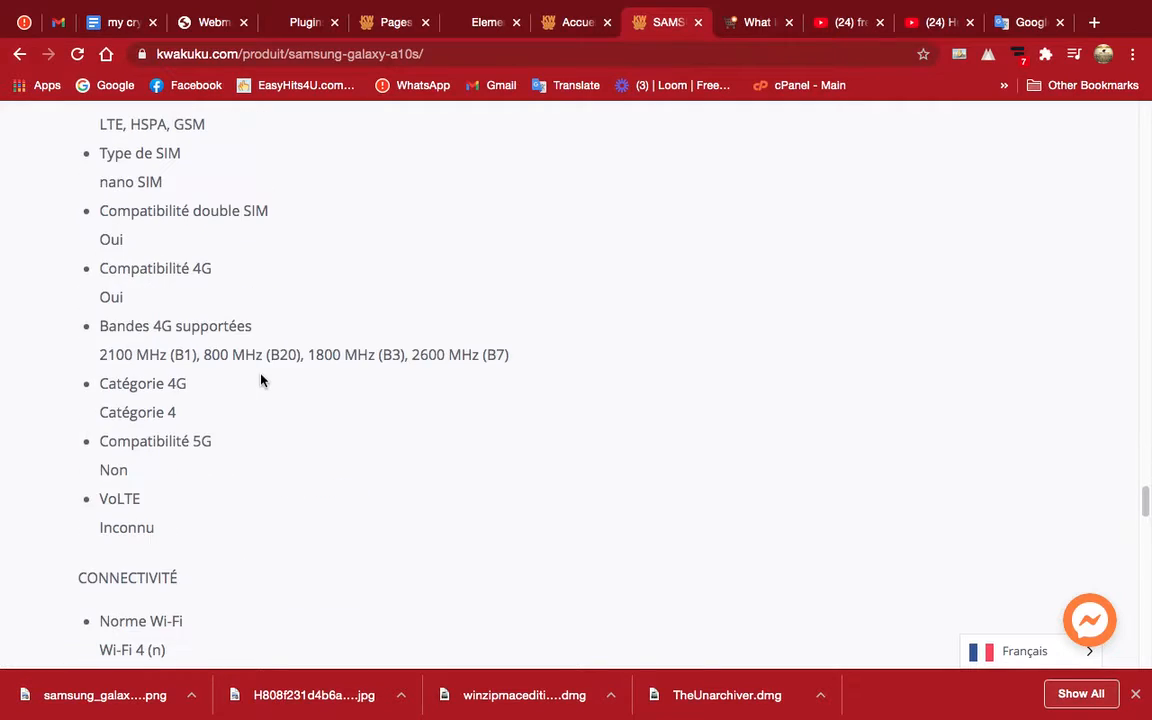
scroll(261, 380, down, 15)
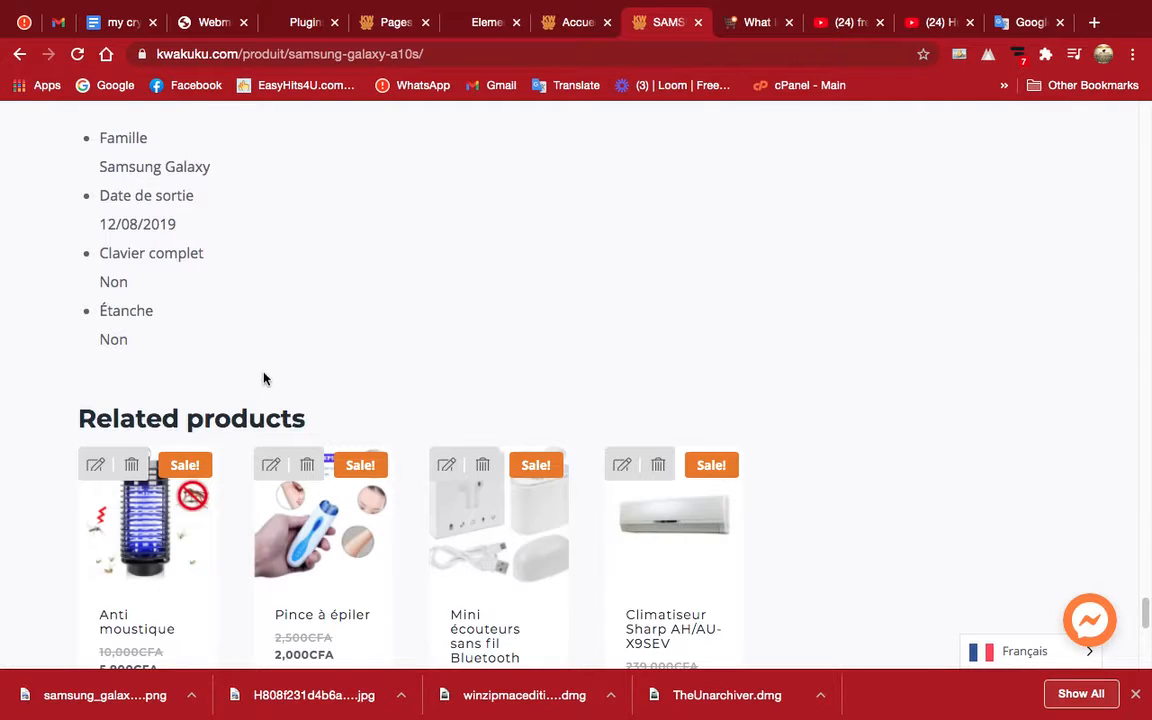
scroll(263, 373, down, 3)
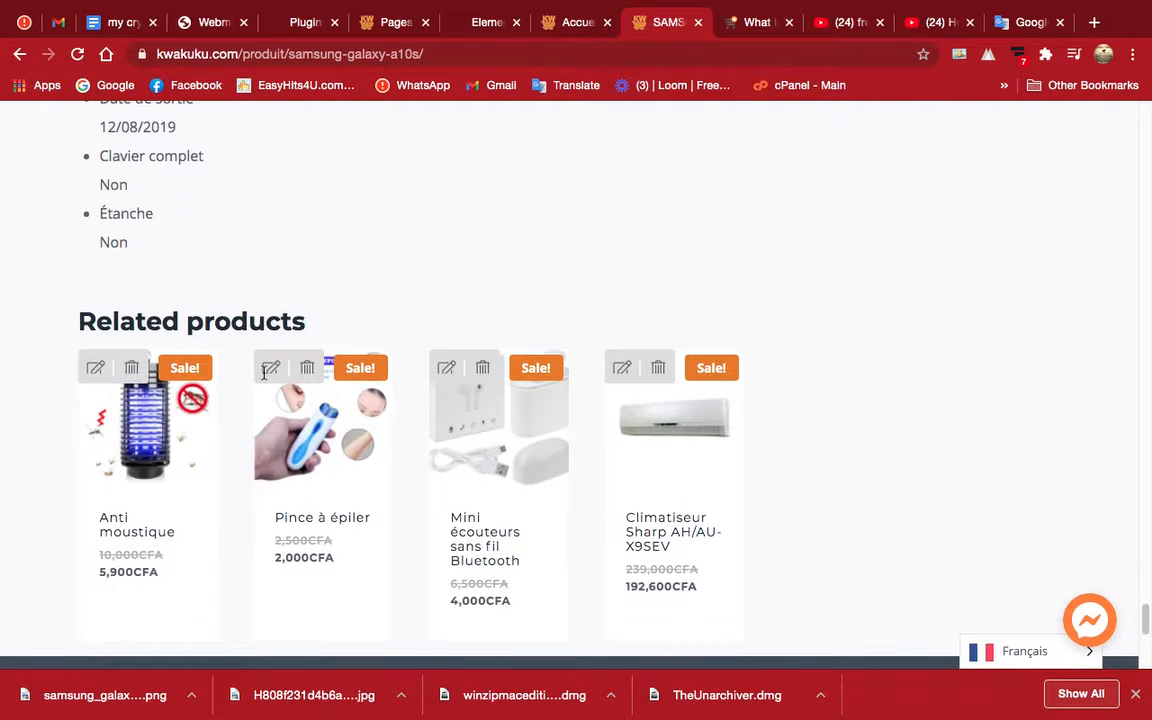
scroll(265, 378, up, 3)
scroll(265, 378, up, 20)
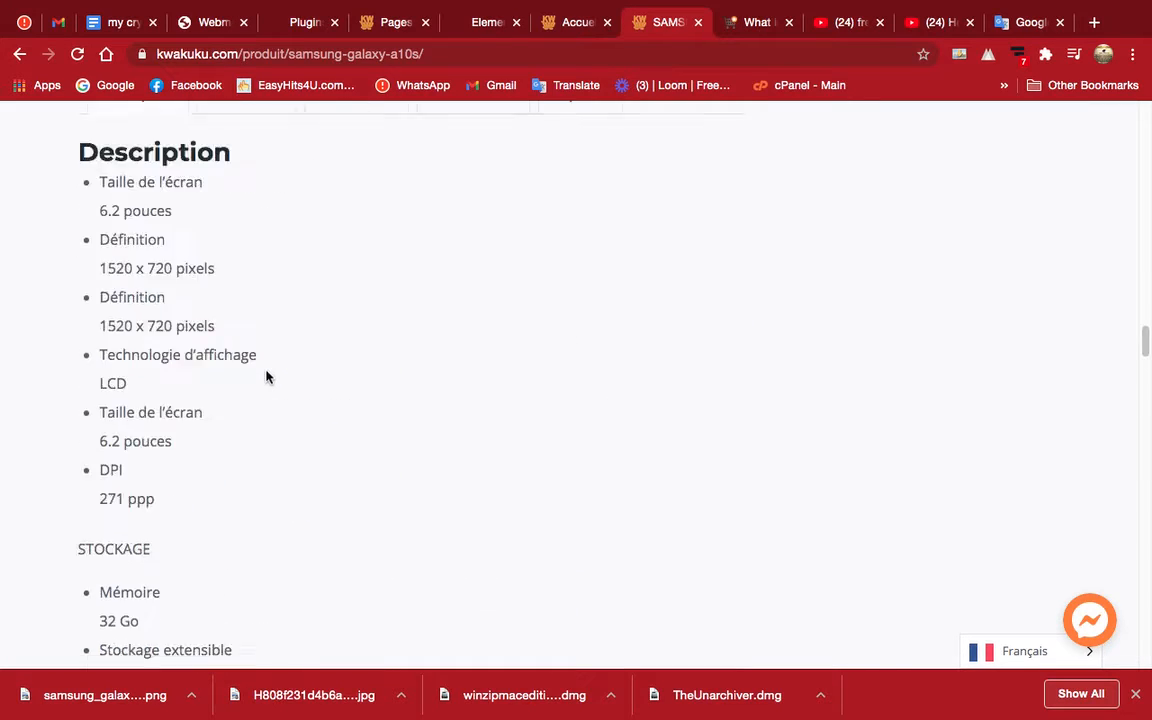
Return to the kwakuku.com homepage and open the fer a repasser à vapeur product from its product carousel.
click(112, 160)
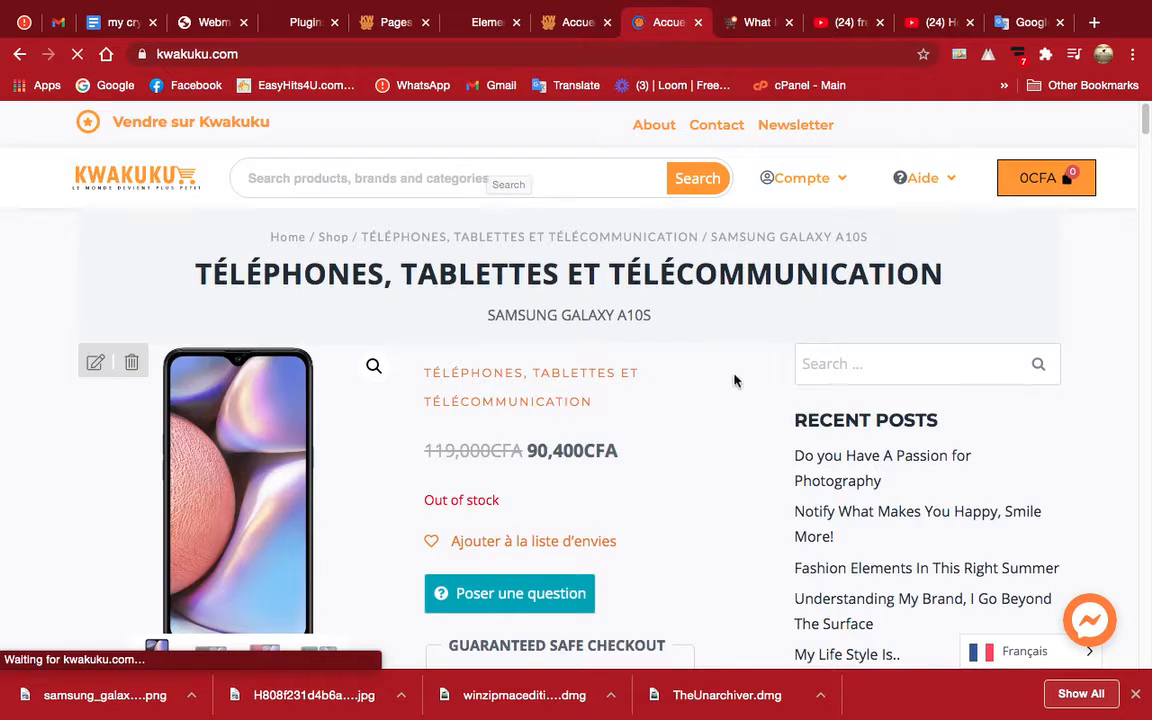
scroll(736, 379, down, 3)
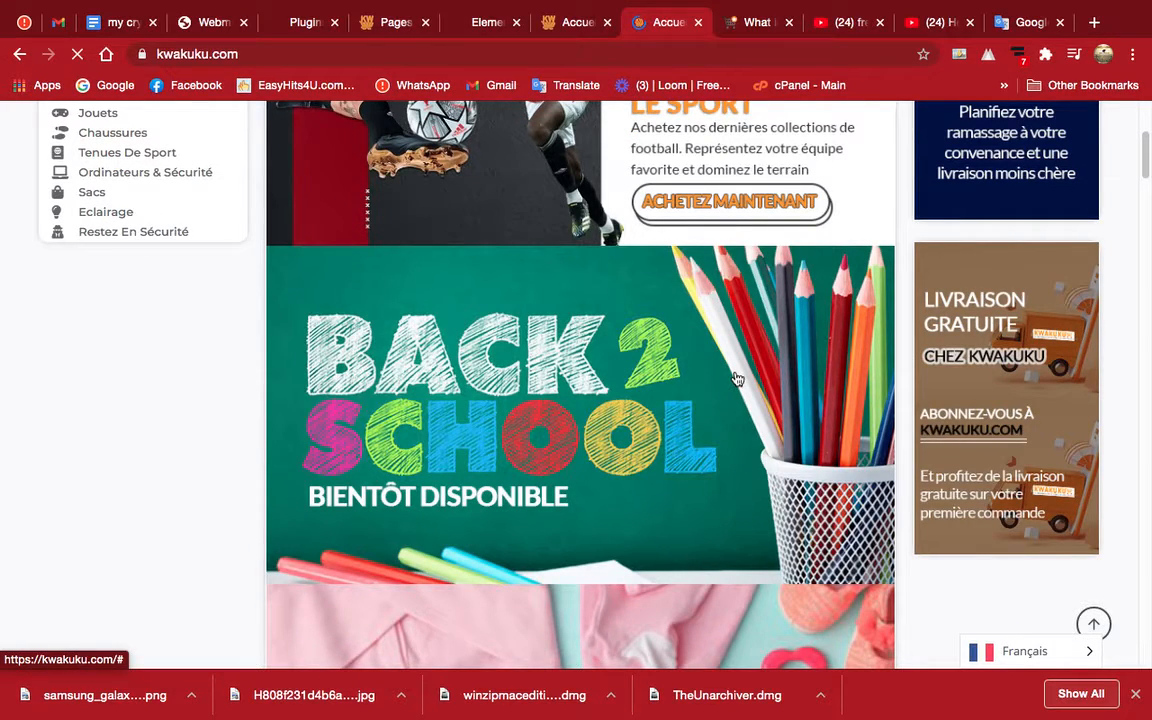
scroll(671, 337, down, 4)
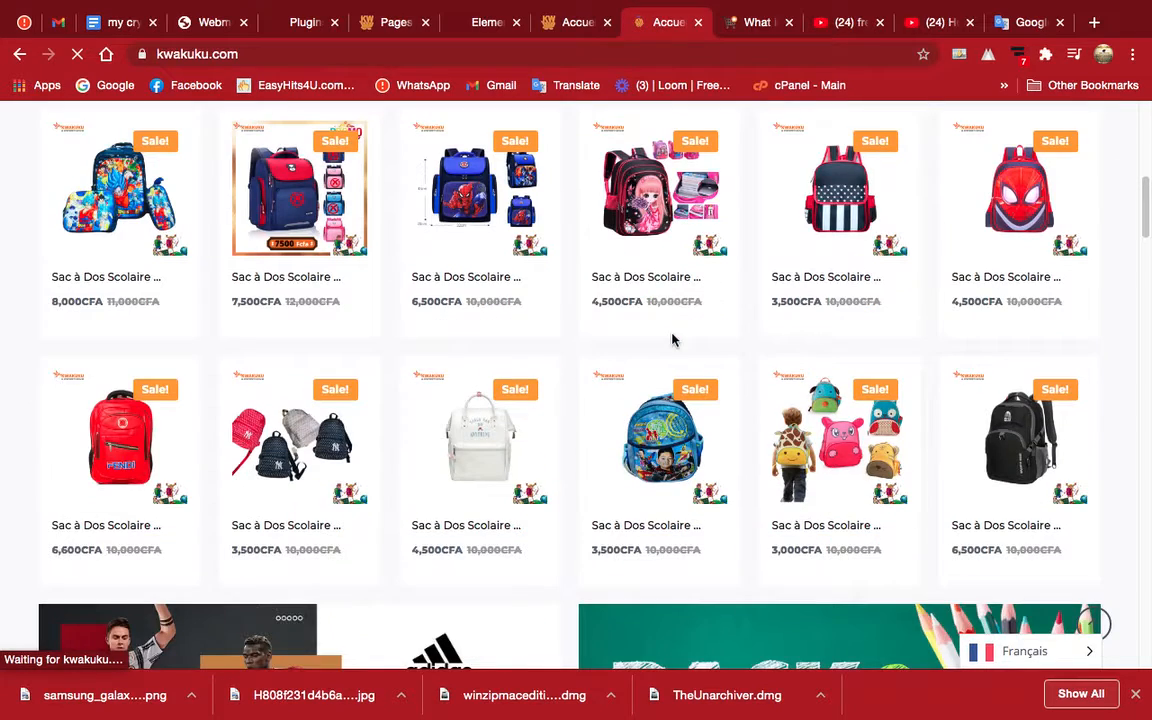
scroll(671, 340, down, 3)
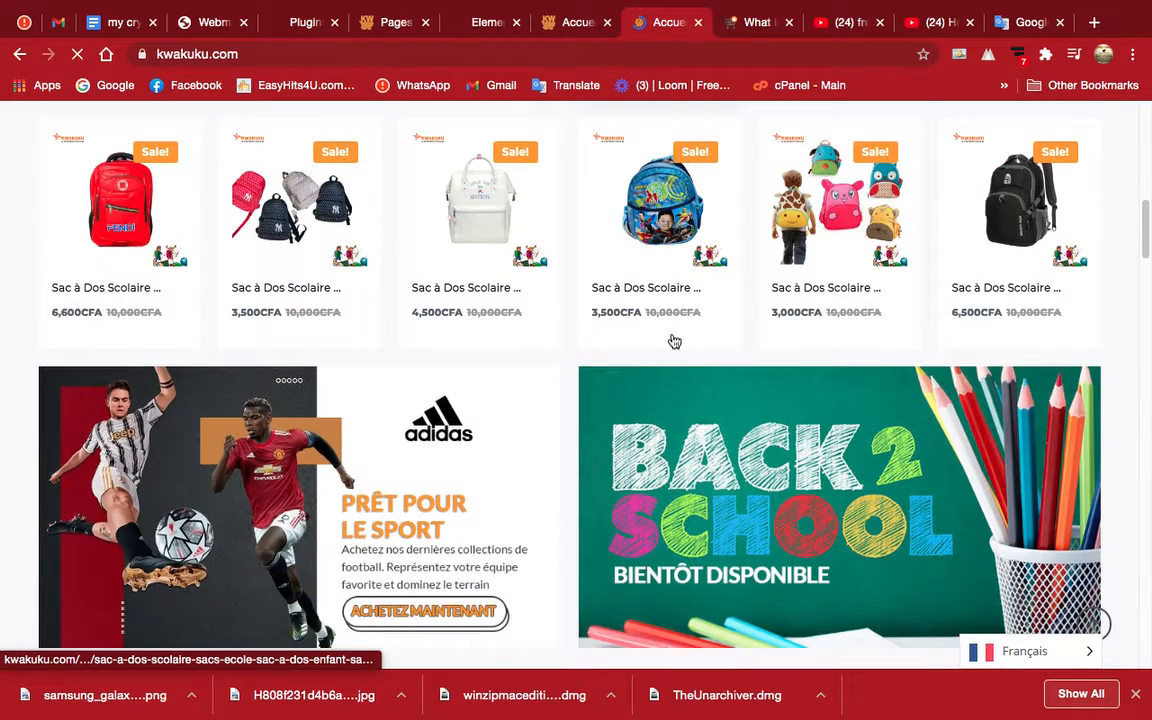
scroll(672, 340, down, 7)
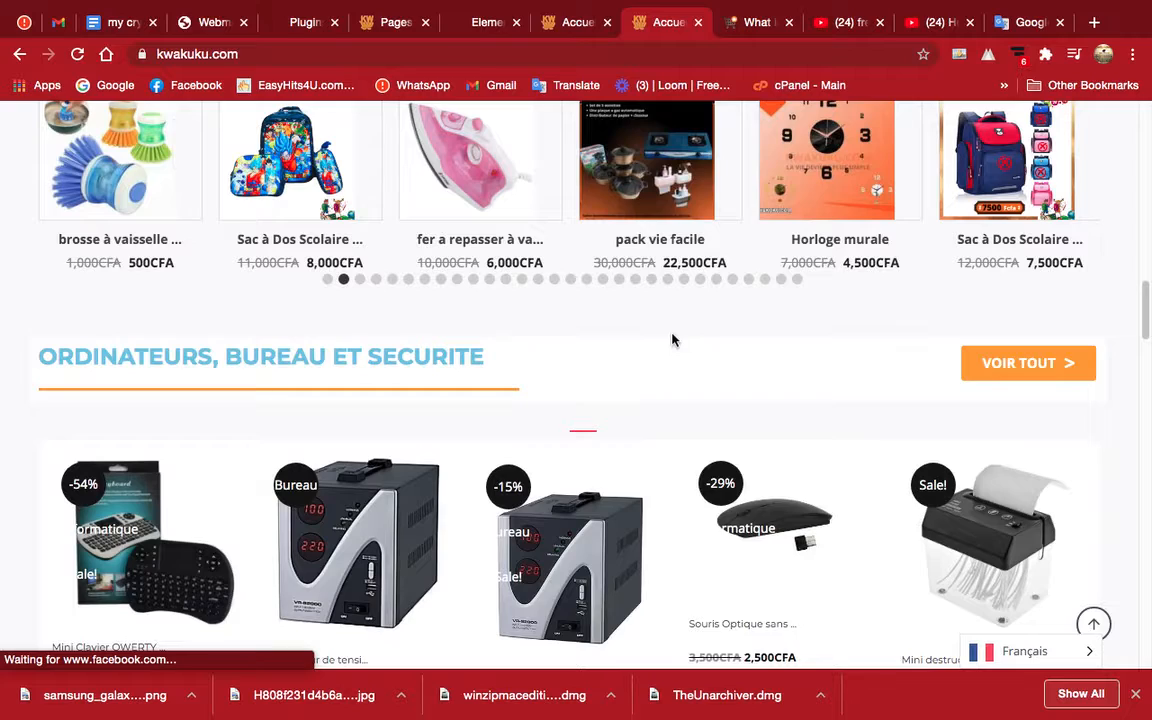
click(484, 186)
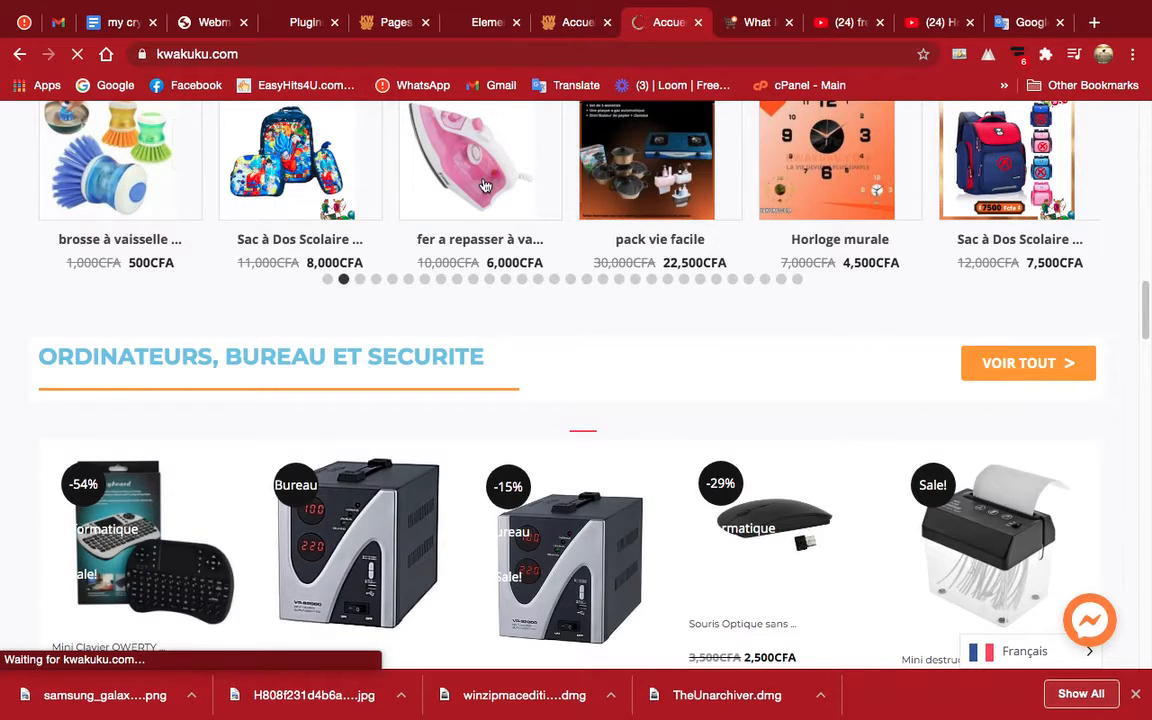
scroll(558, 334, up, 3)
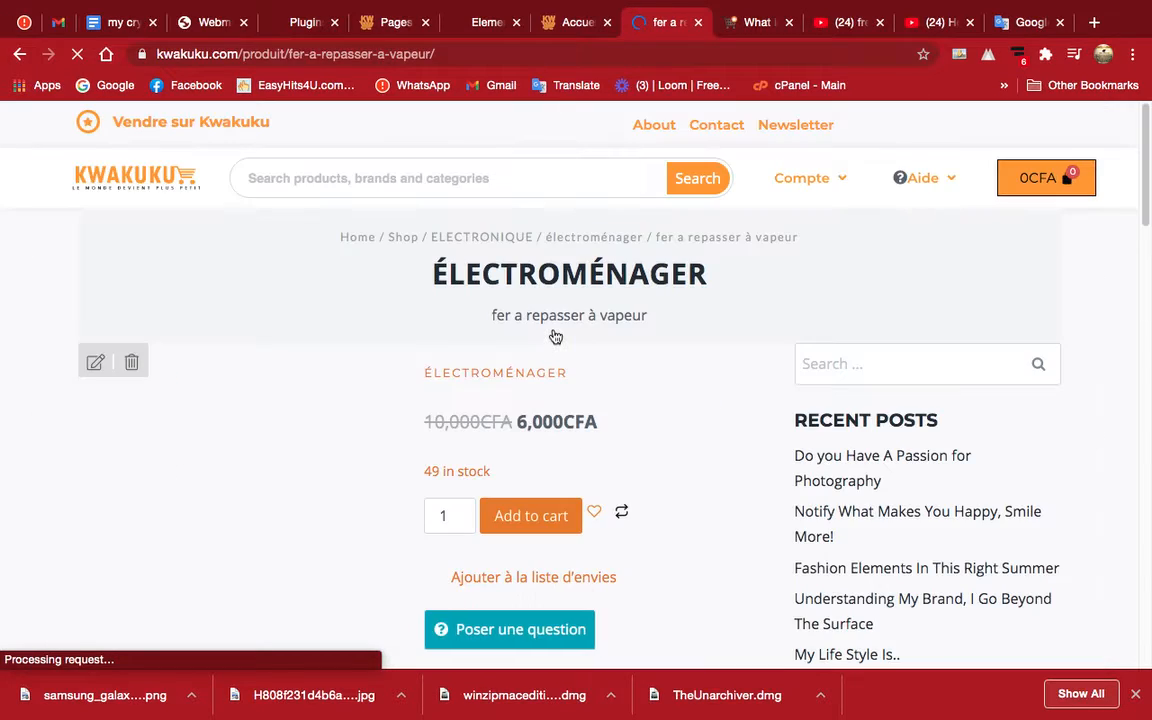
Save the pink steam iron's product image as the PNG Capture-1 in the Raw Images folder.
scroll(556, 337, down, 3)
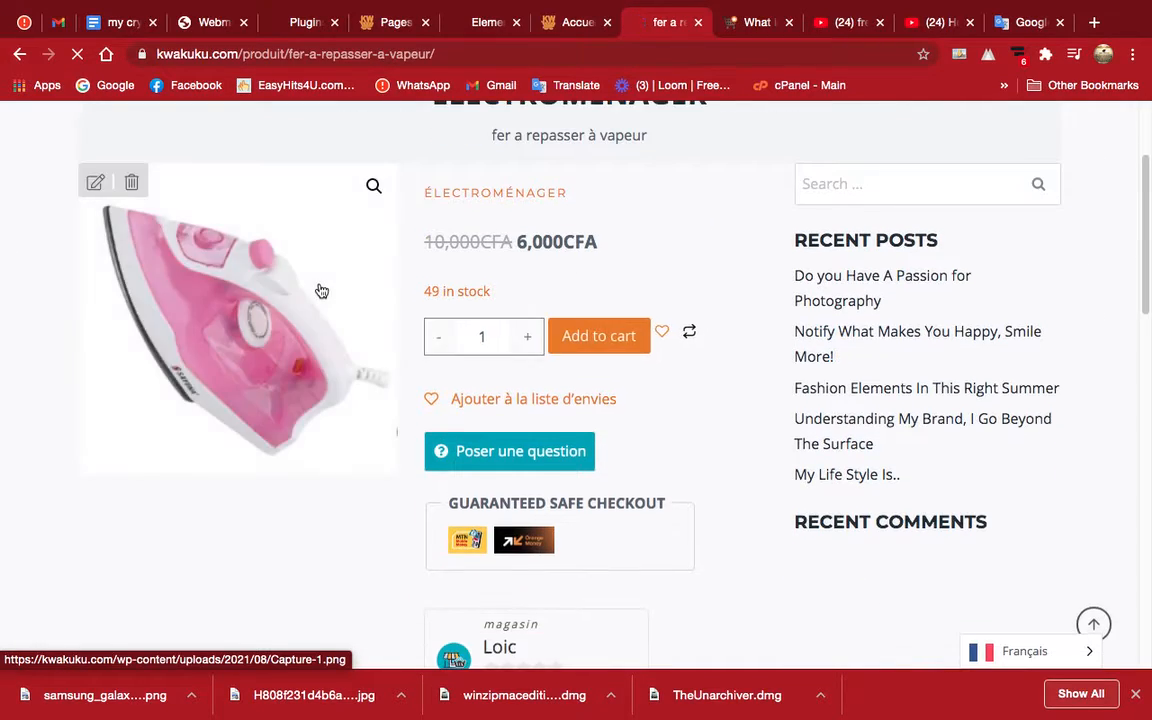
right_click(250, 315)
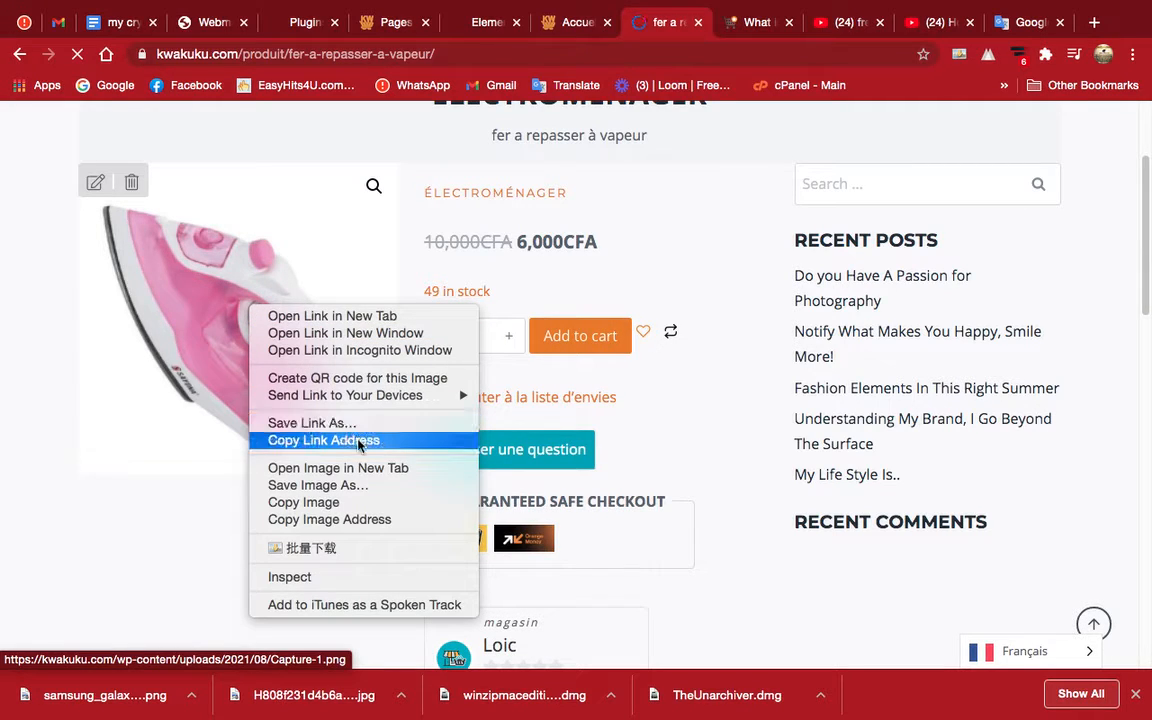
click(361, 485)
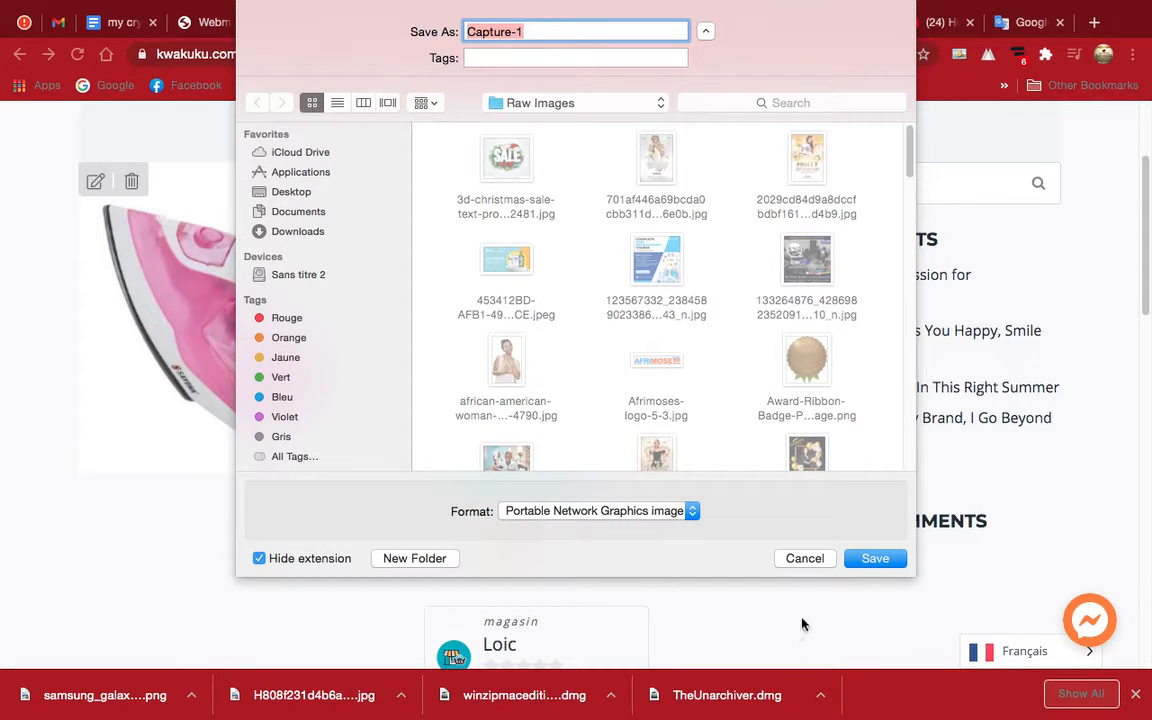
click(889, 557)
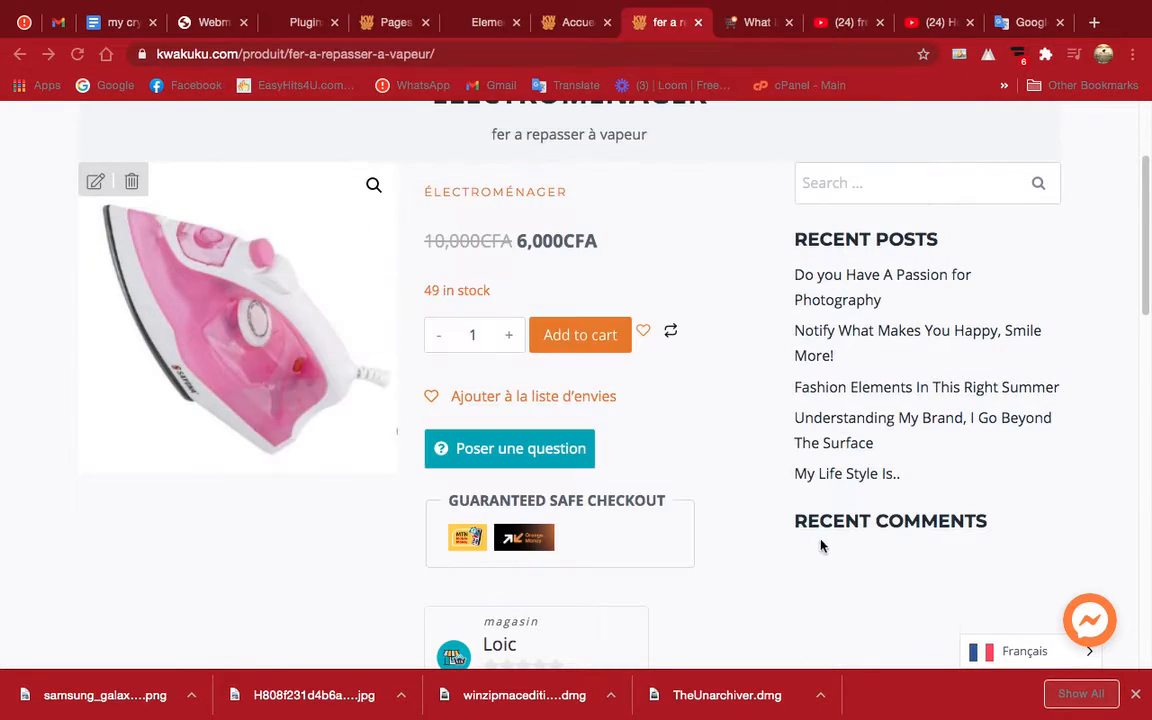
Switch to Photoshop and start placing a file in the new banner document, browsing to the Raw Images folder.
key(ctrl+Up)
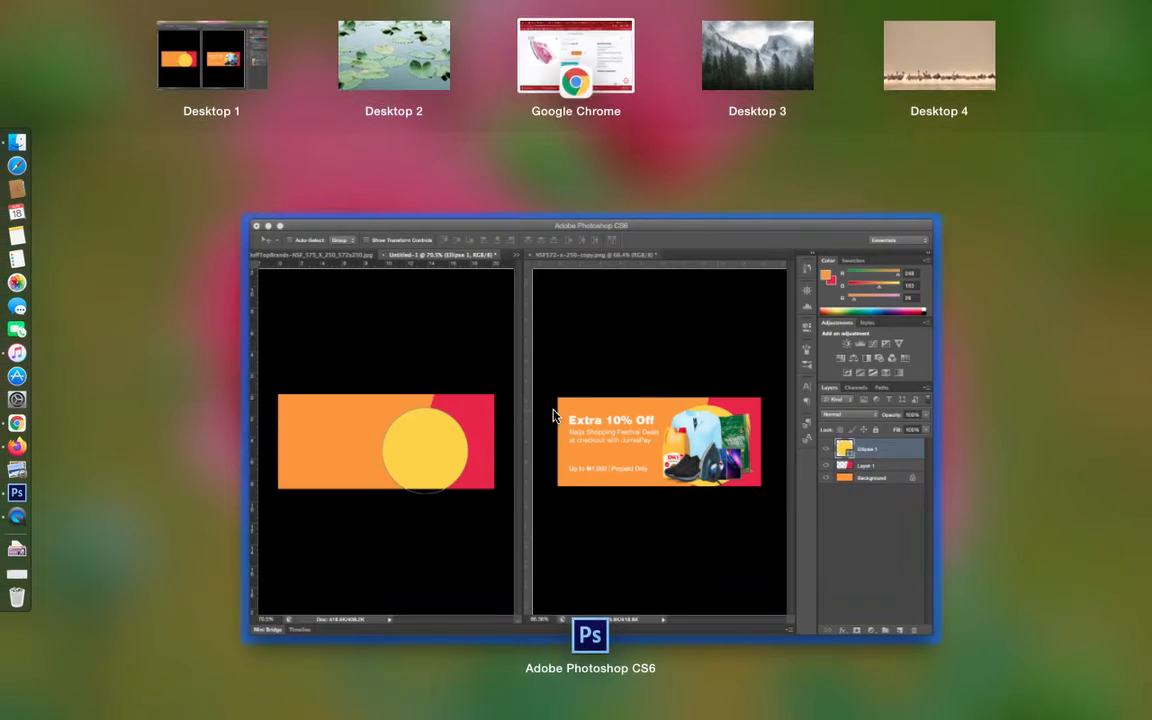
click(448, 405)
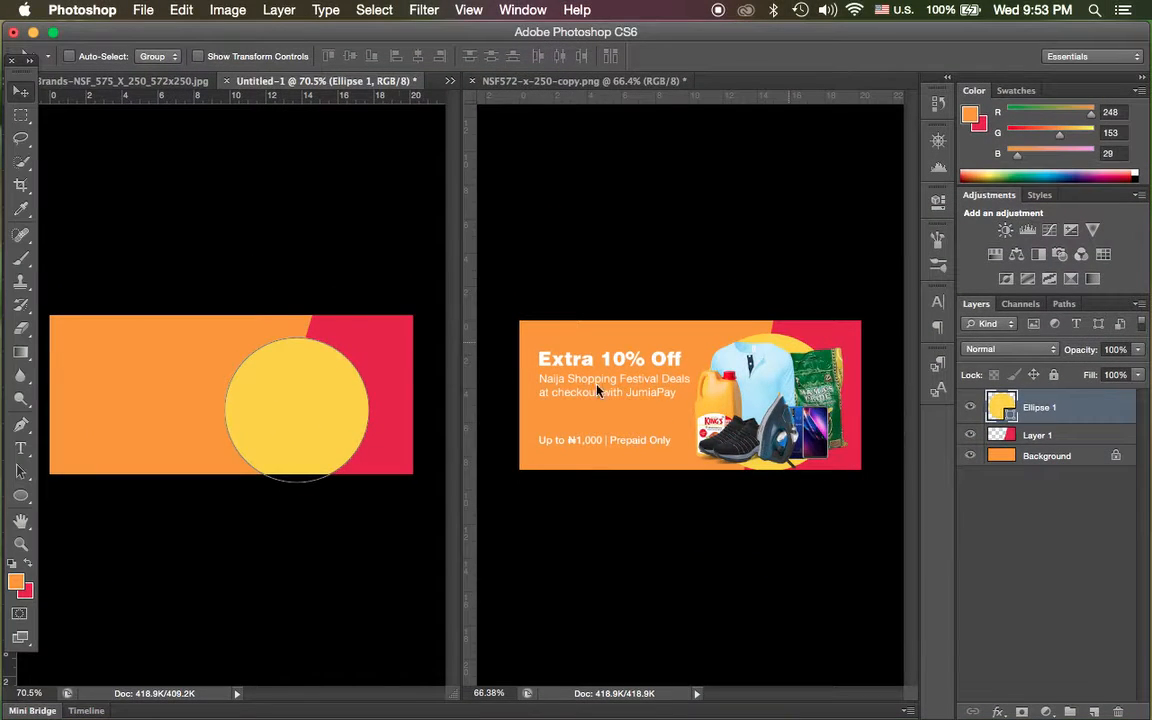
click(144, 12)
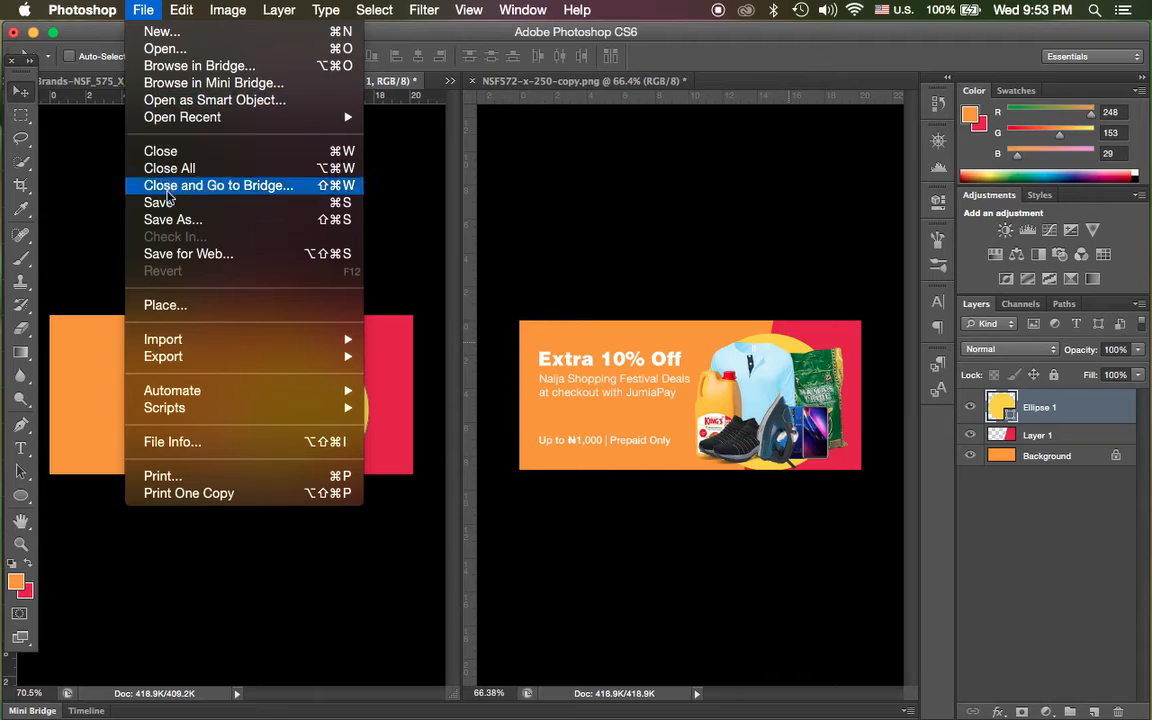
click(176, 304)
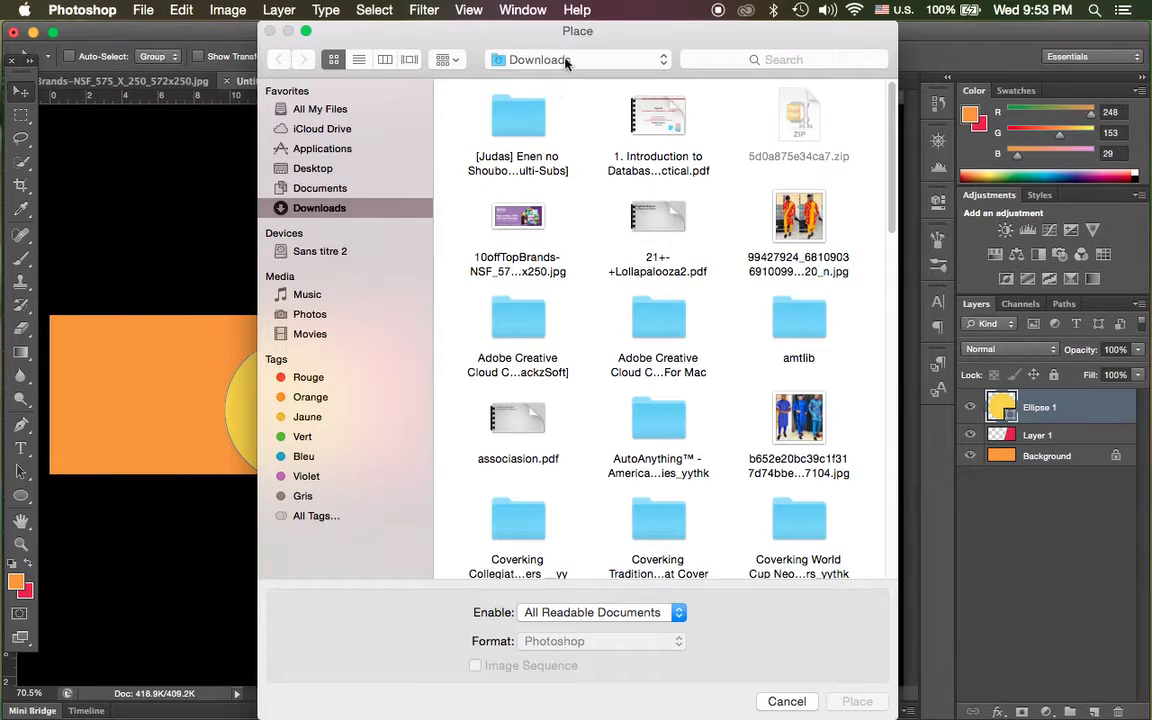
click(566, 62)
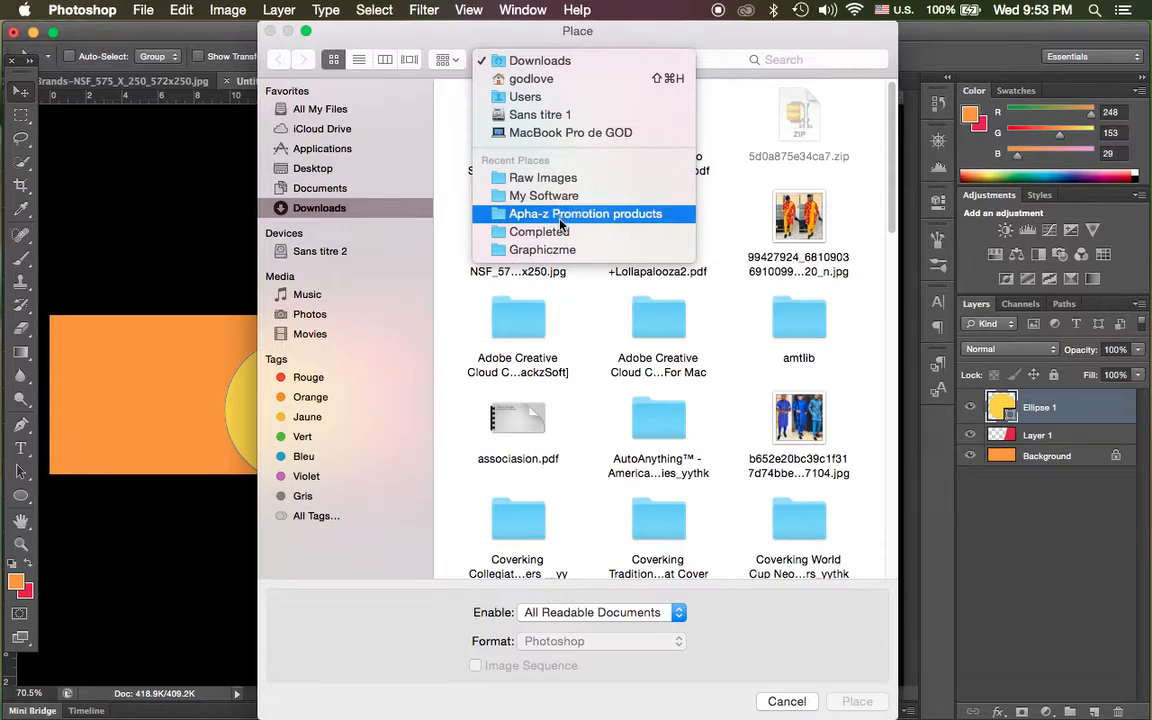
click(565, 180)
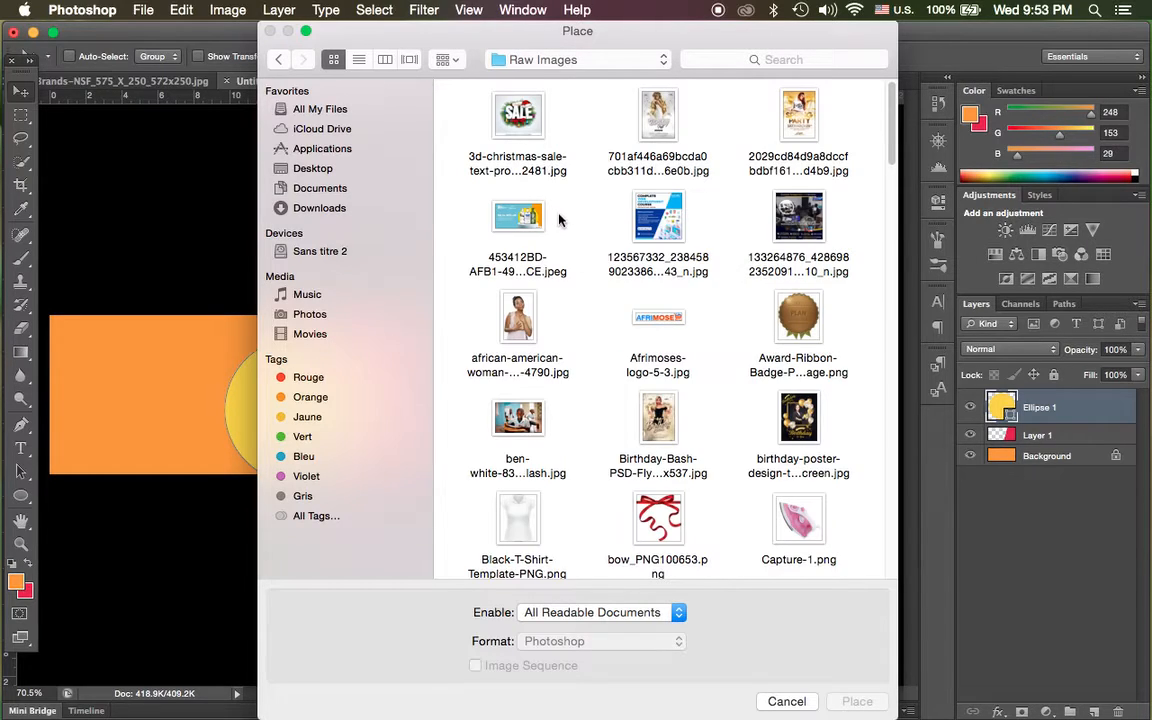
Place the pink steam iron image Capture-1.png from the Raw Images folder into the new banner at its default size.
scroll(582, 309, down, 8)
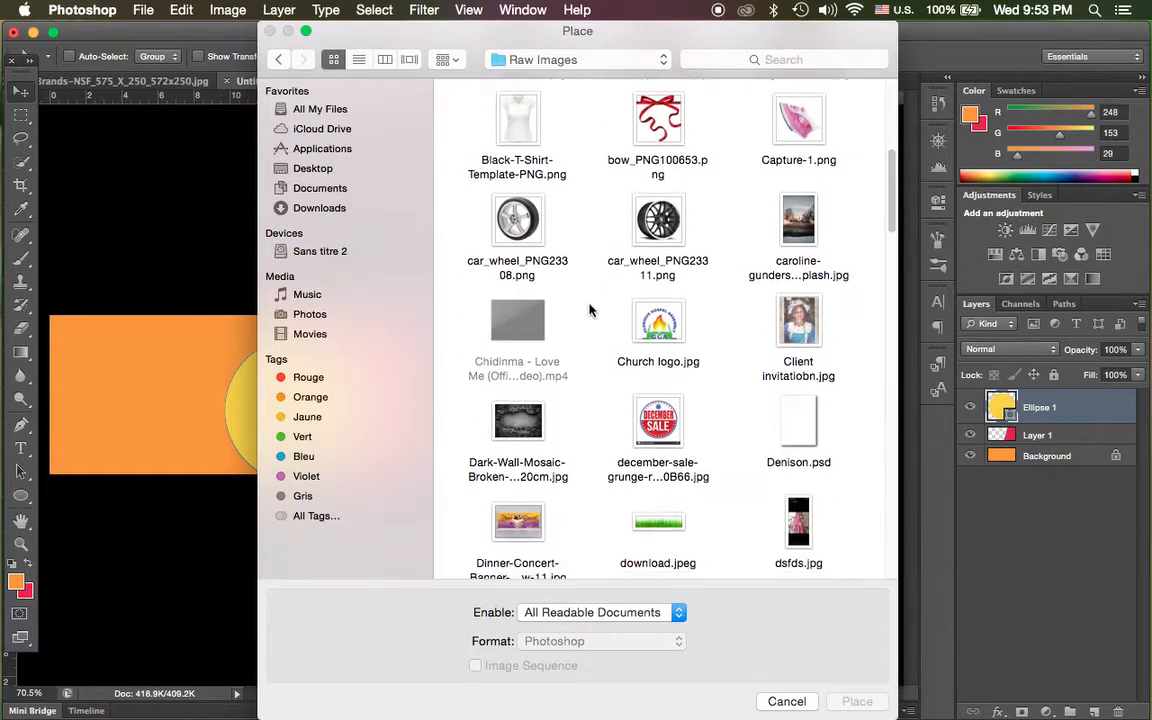
scroll(588, 312, down, 10)
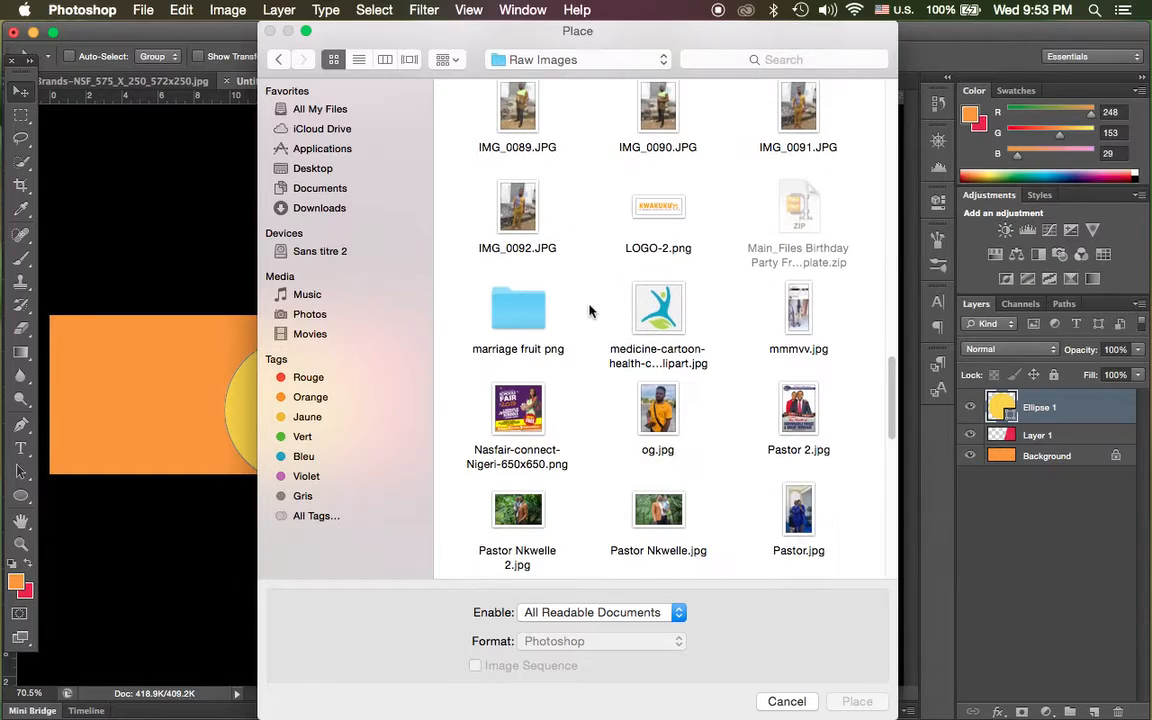
scroll(590, 313, down, 10)
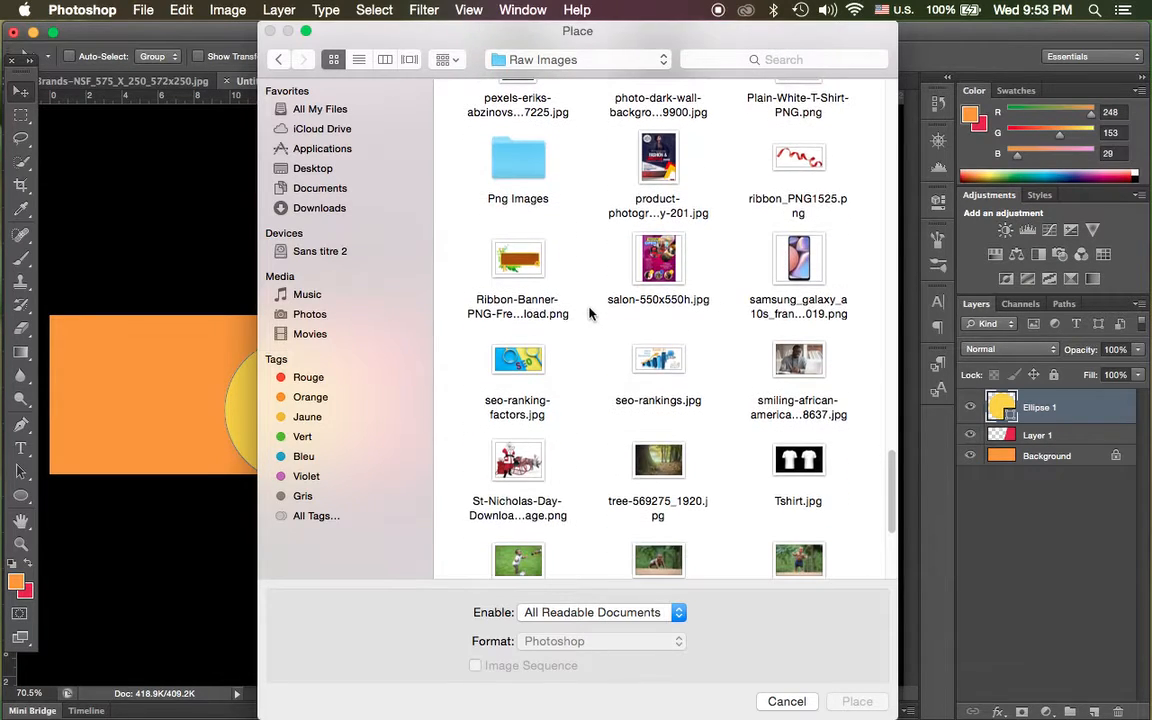
scroll(588, 316, down, 4)
scroll(588, 316, up, 10)
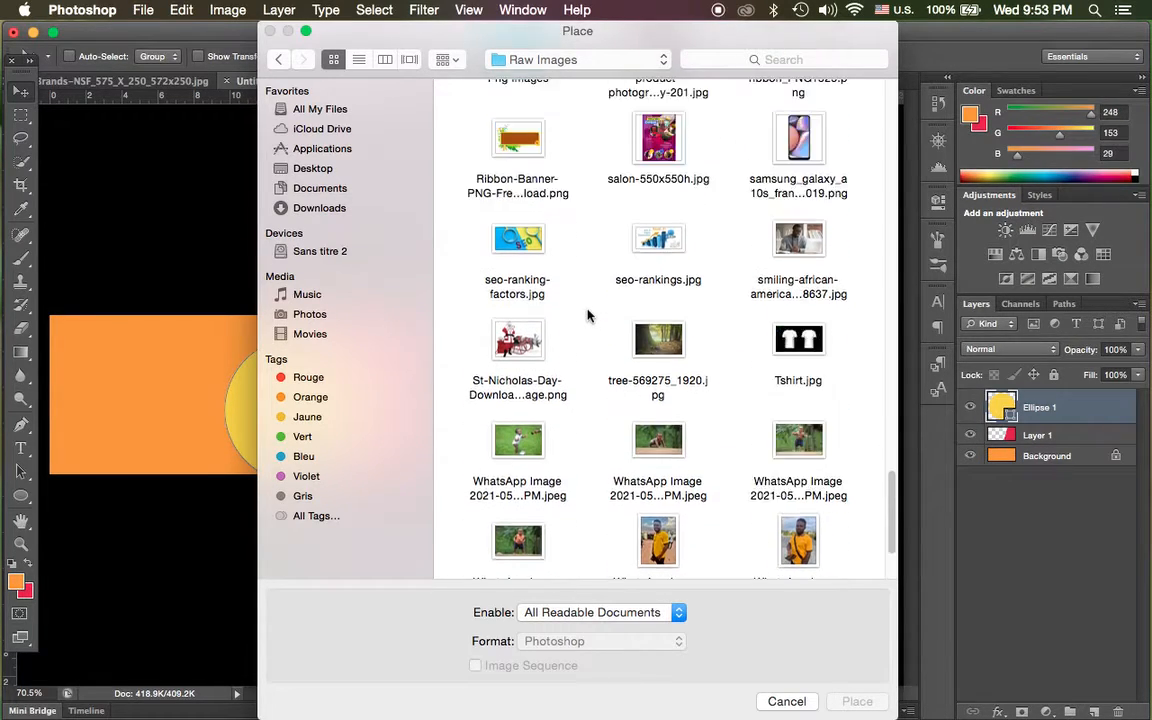
scroll(588, 316, up, 15)
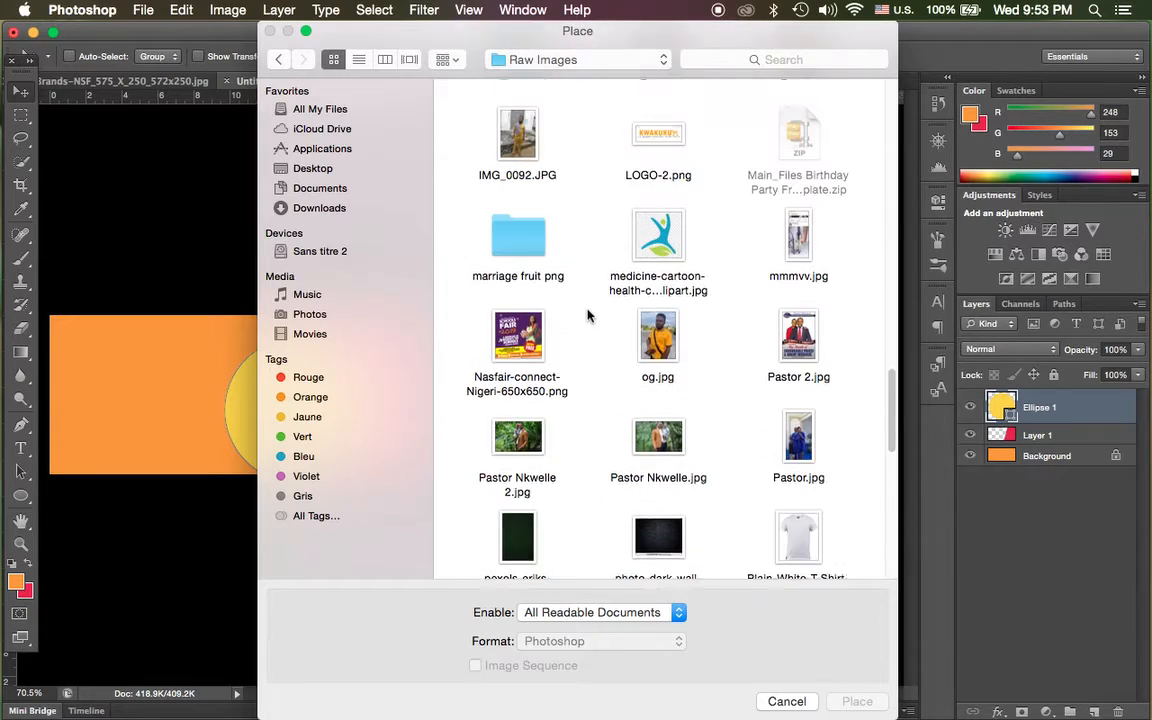
scroll(602, 304, up, 5)
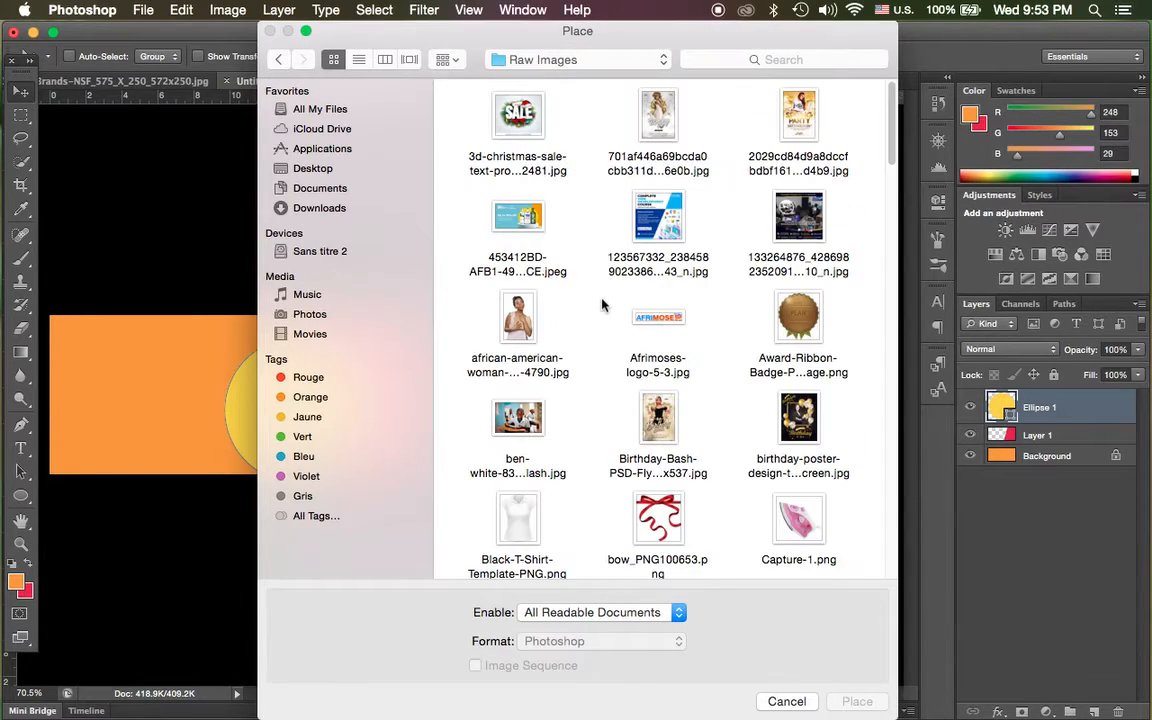
click(797, 505)
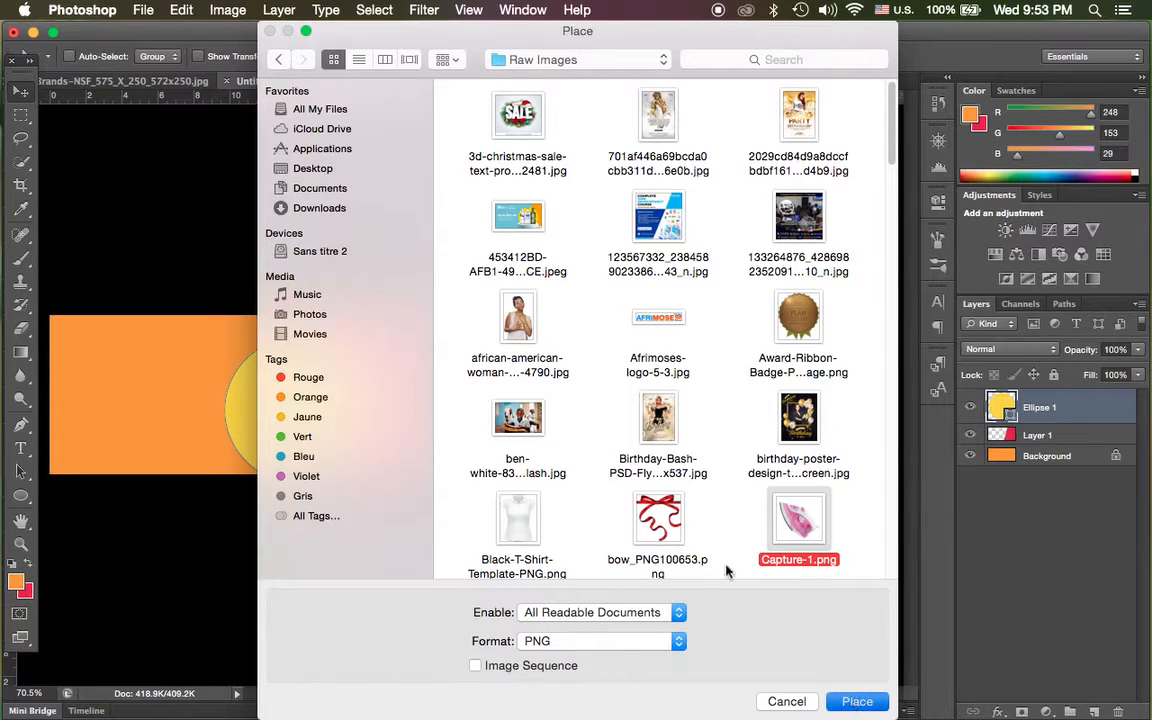
click(857, 701)
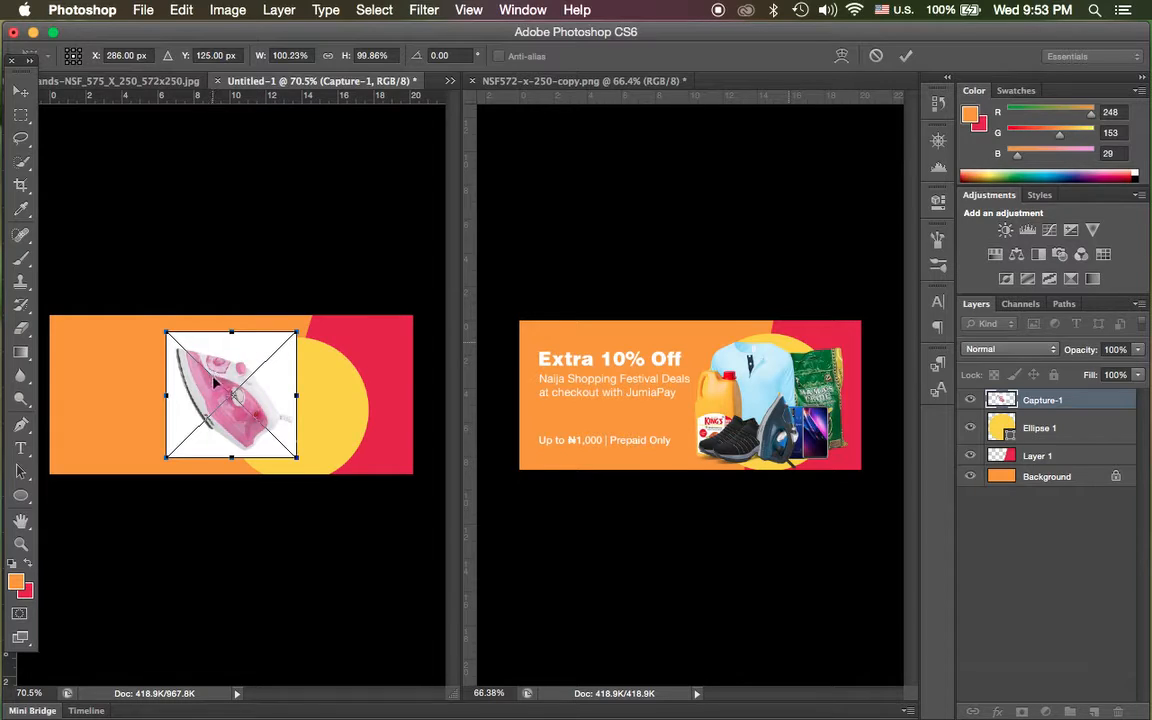
scroll(214, 381, down, 2)
scroll(193, 380, up, 5)
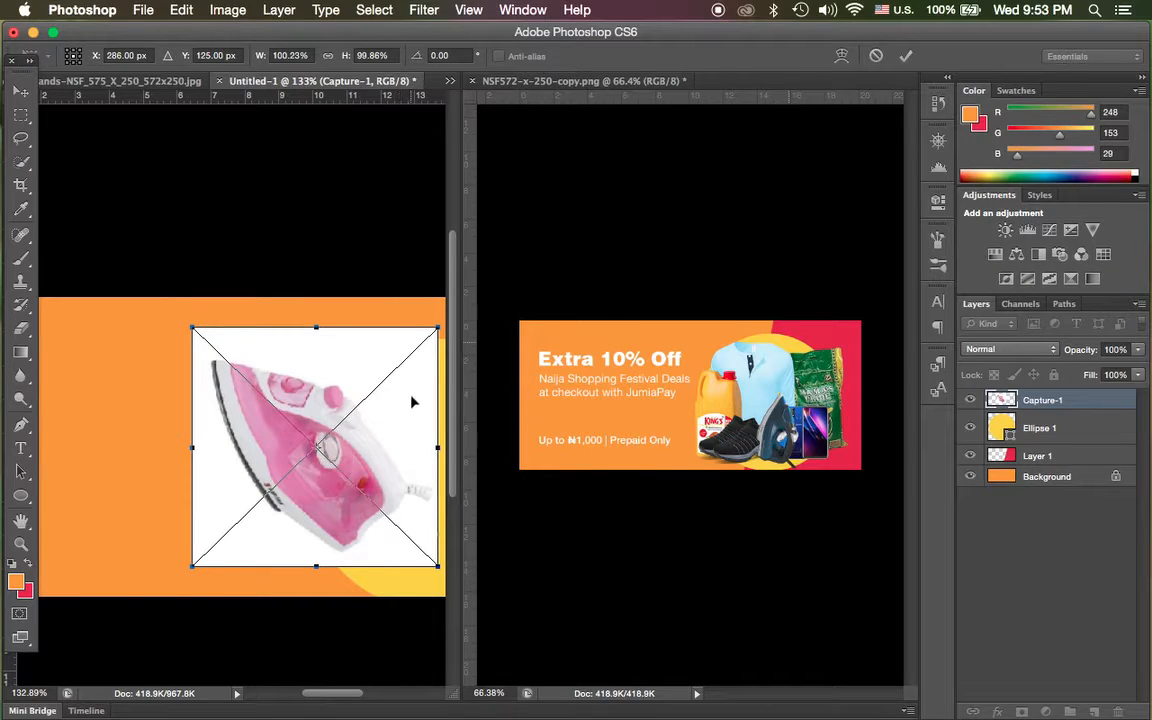
key(Return)
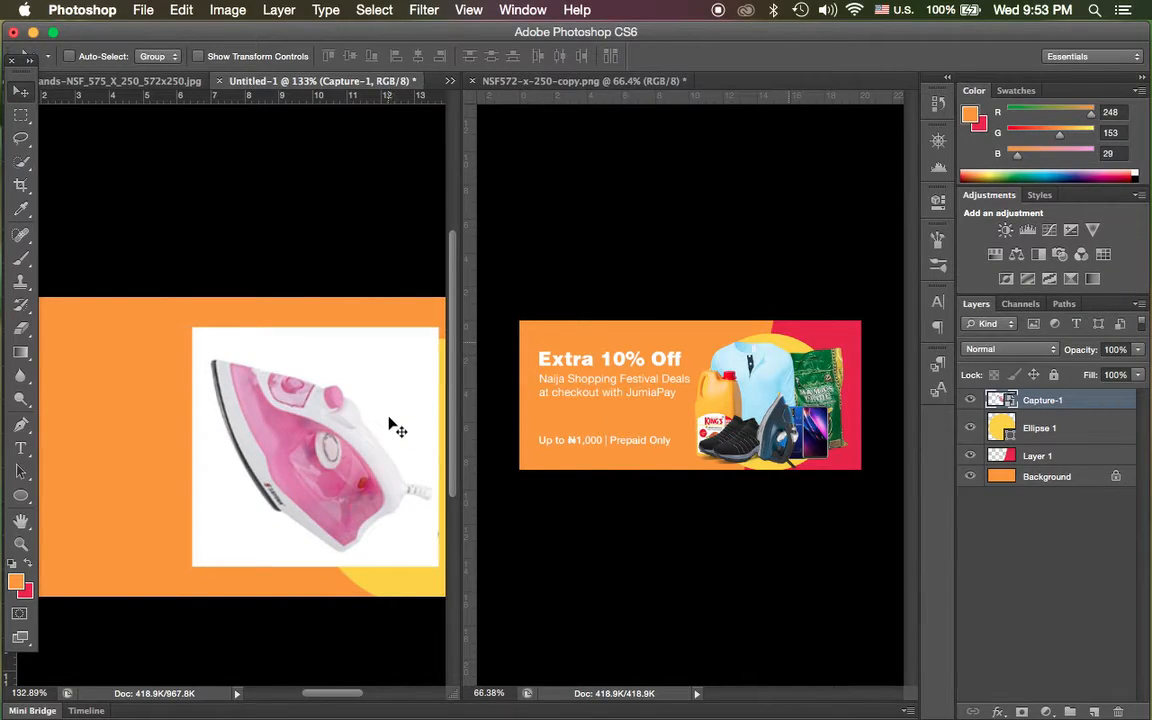
Select the whole pink iron, including its dark soleplate edge and cord stub, with the Quick Selection tool.
click(22, 163)
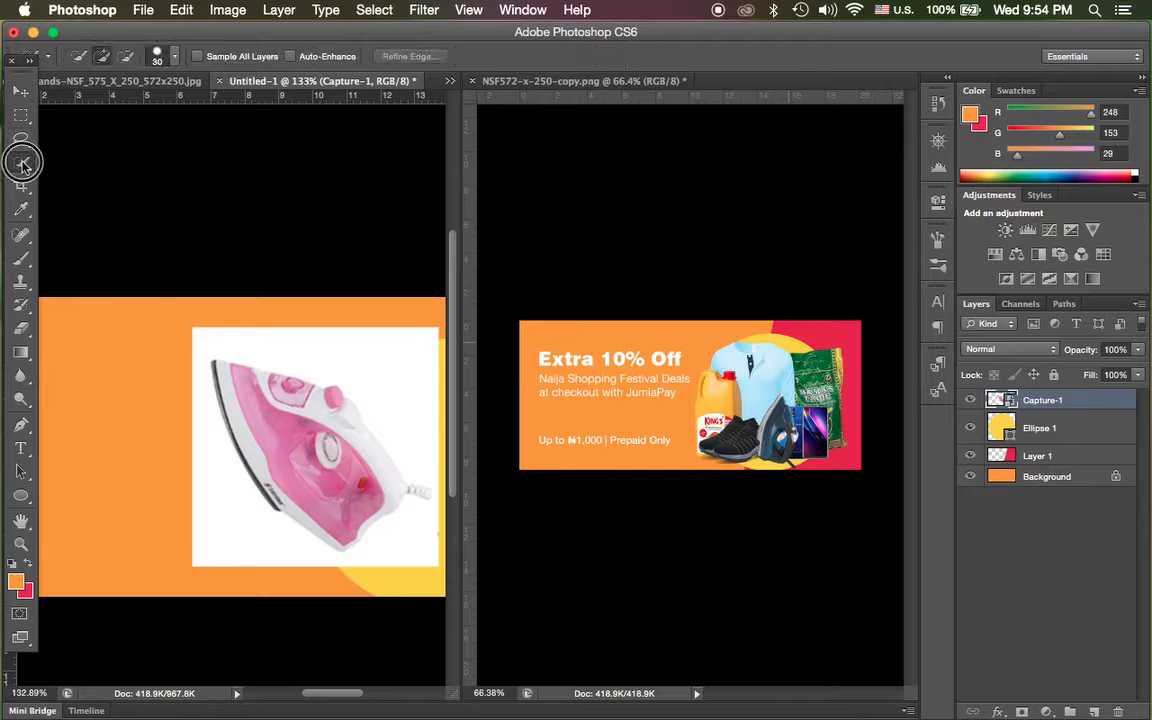
click(240, 388)
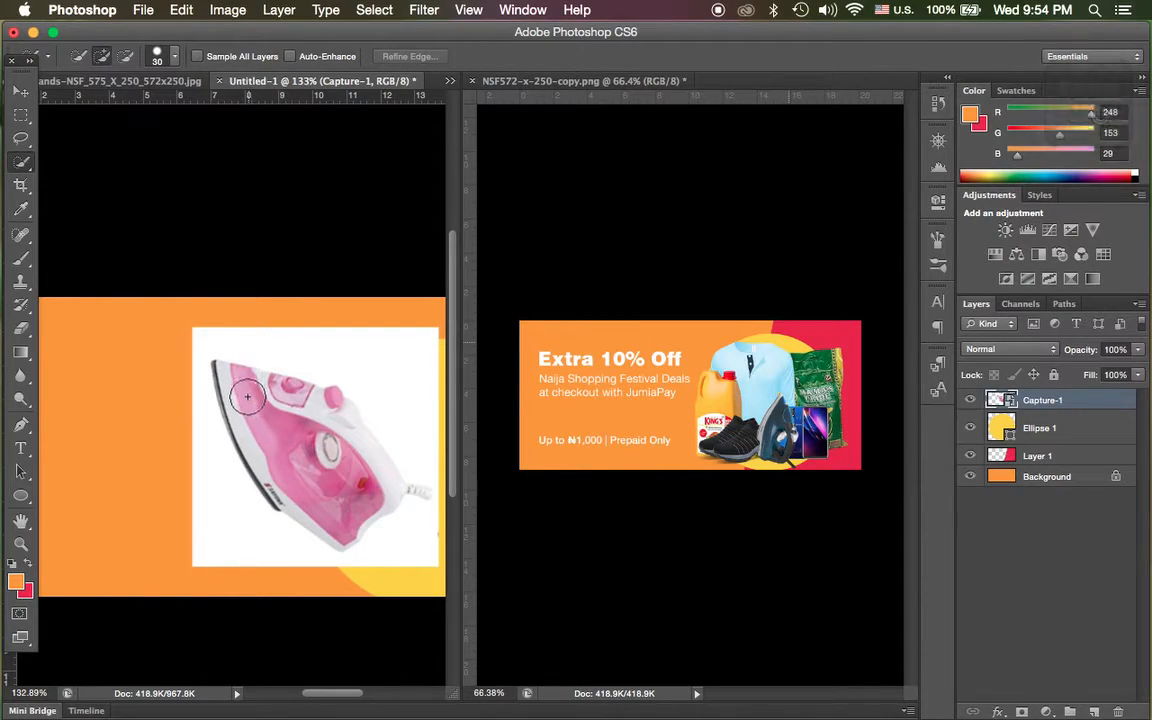
mouse_move(264, 408)
mouse_down()
mouse_move(306, 446)
mouse_move(332, 419)
mouse_move(361, 489)
mouse_move(379, 490)
mouse_move(346, 507)
mouse_up()
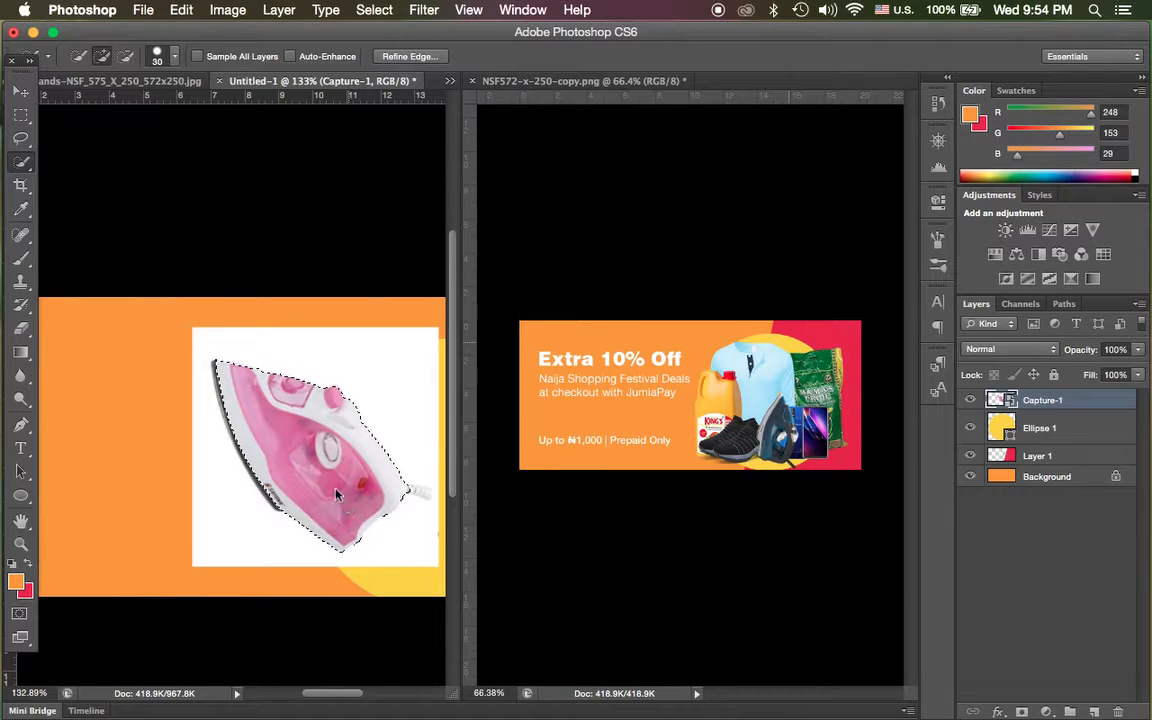
mouse_move(273, 462)
mouse_down()
mouse_move(270, 473)
mouse_move(233, 386)
mouse_up()
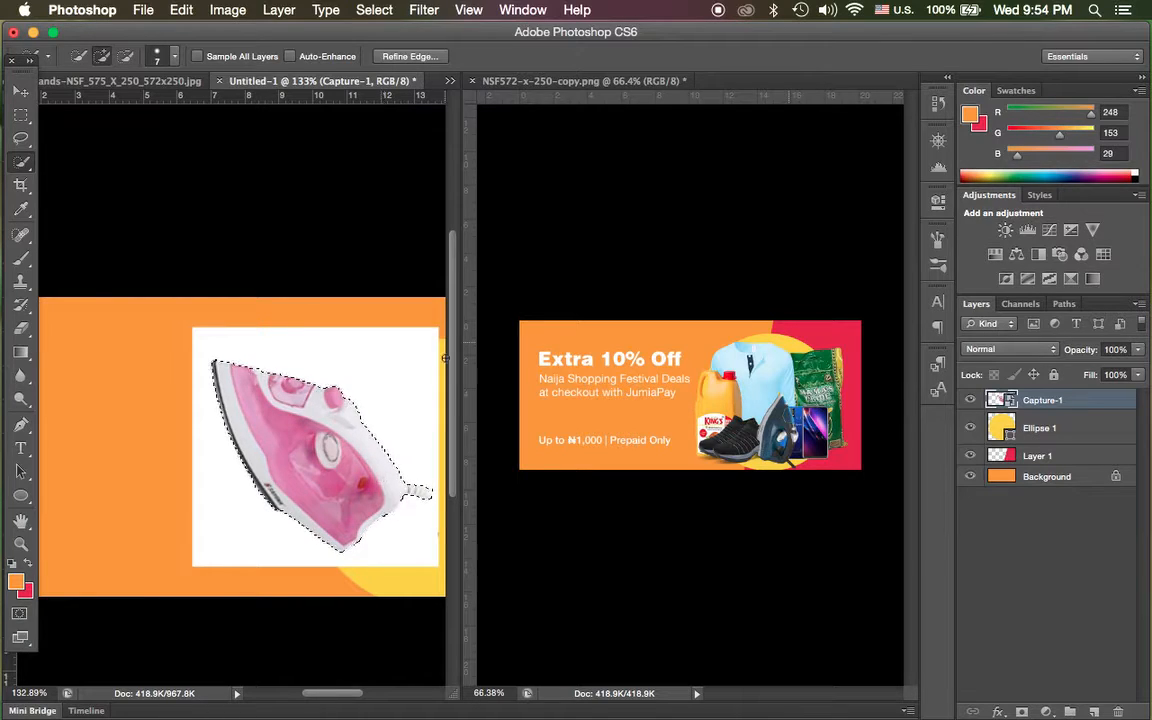
Refine the iron selection with Smooth 15, Contrast 55% and Remember Settings enabled, output it to a new layer, and delete the original Capture-1 layer.
click(420, 58)
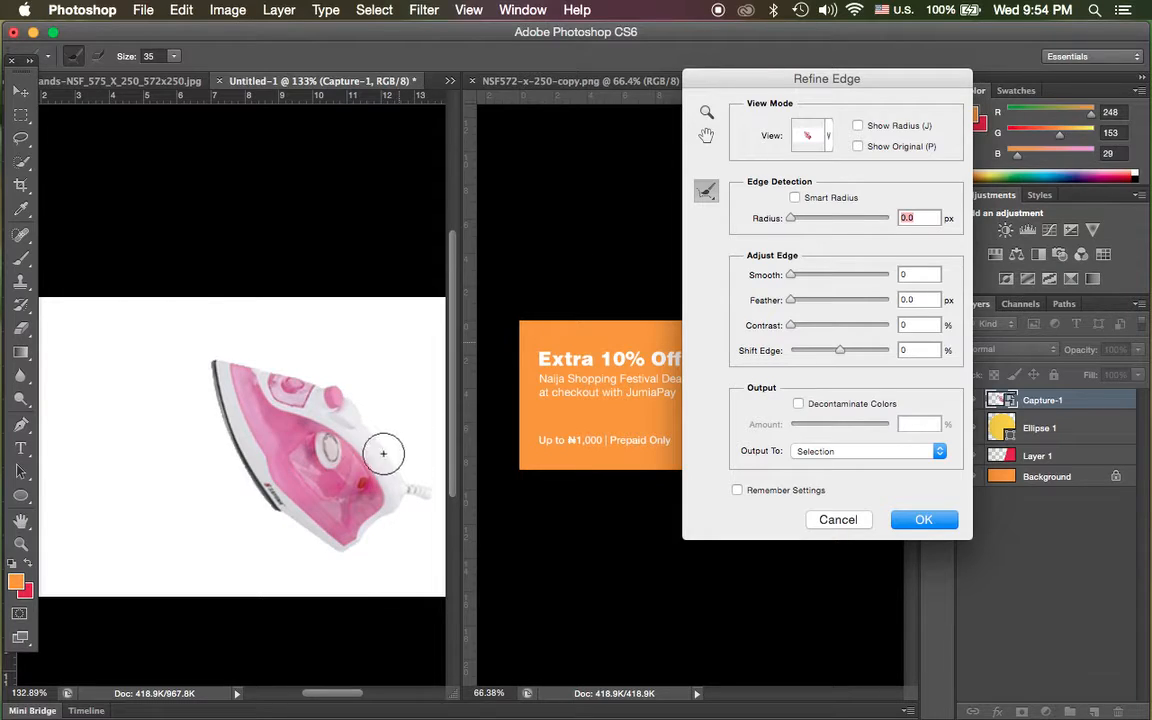
drag(792, 300, 806, 277)
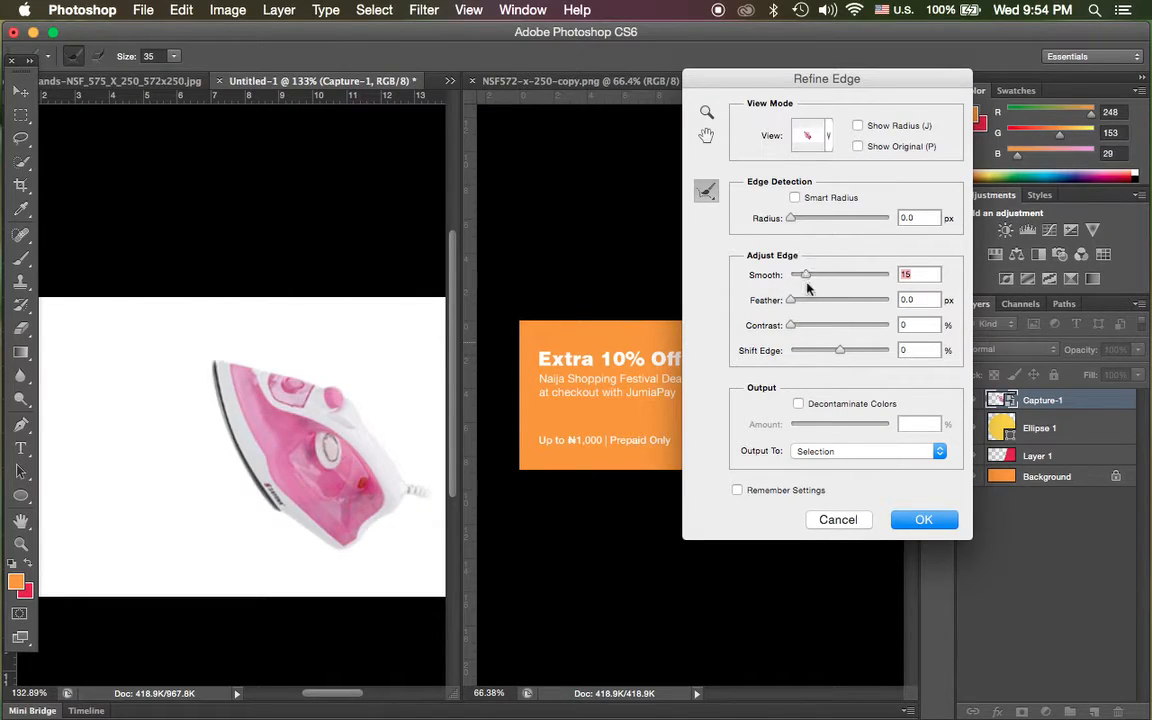
drag(794, 326, 846, 325)
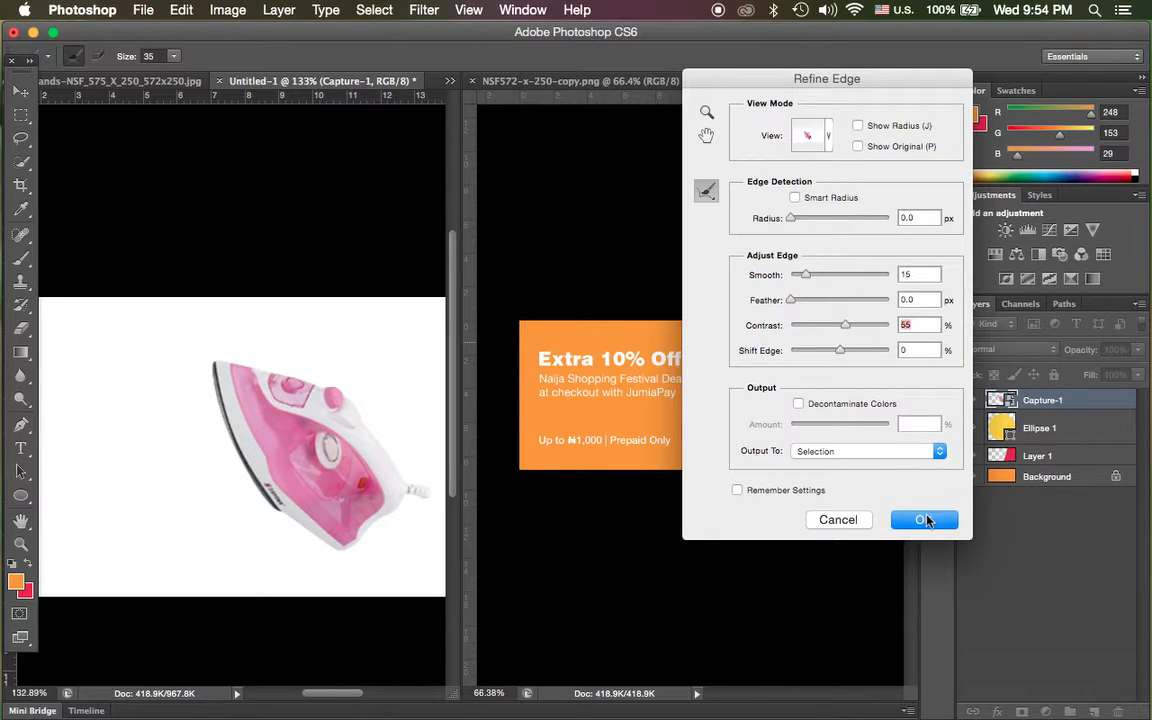
click(798, 455)
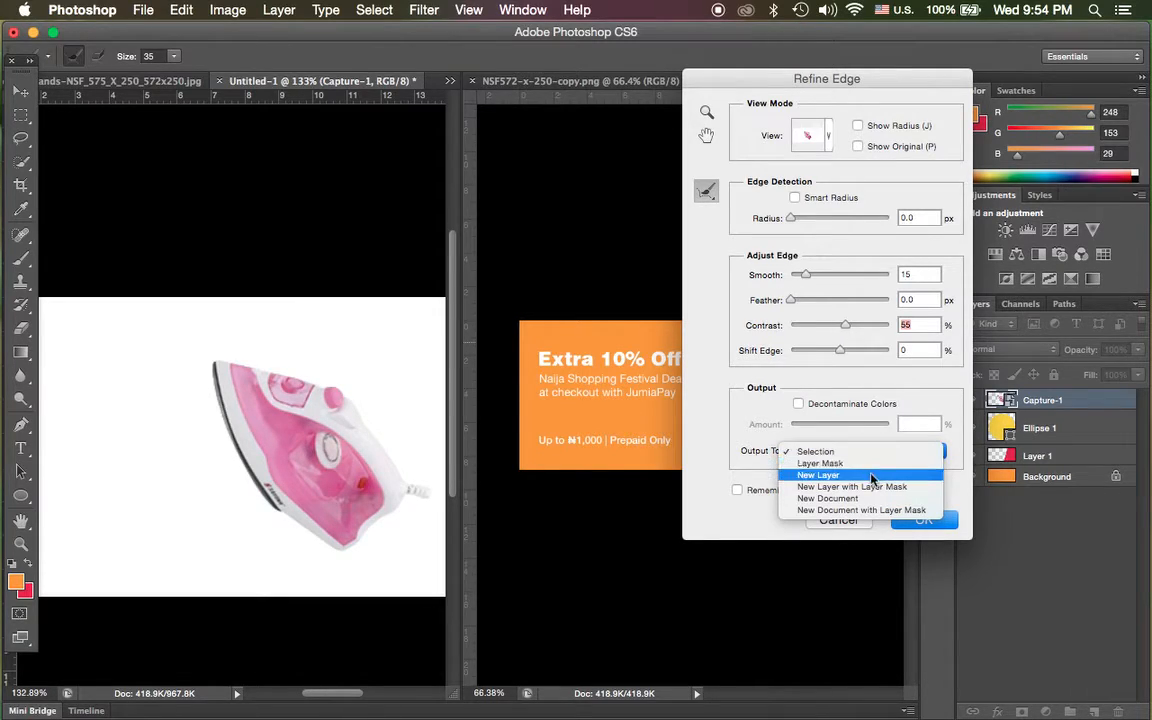
click(871, 477)
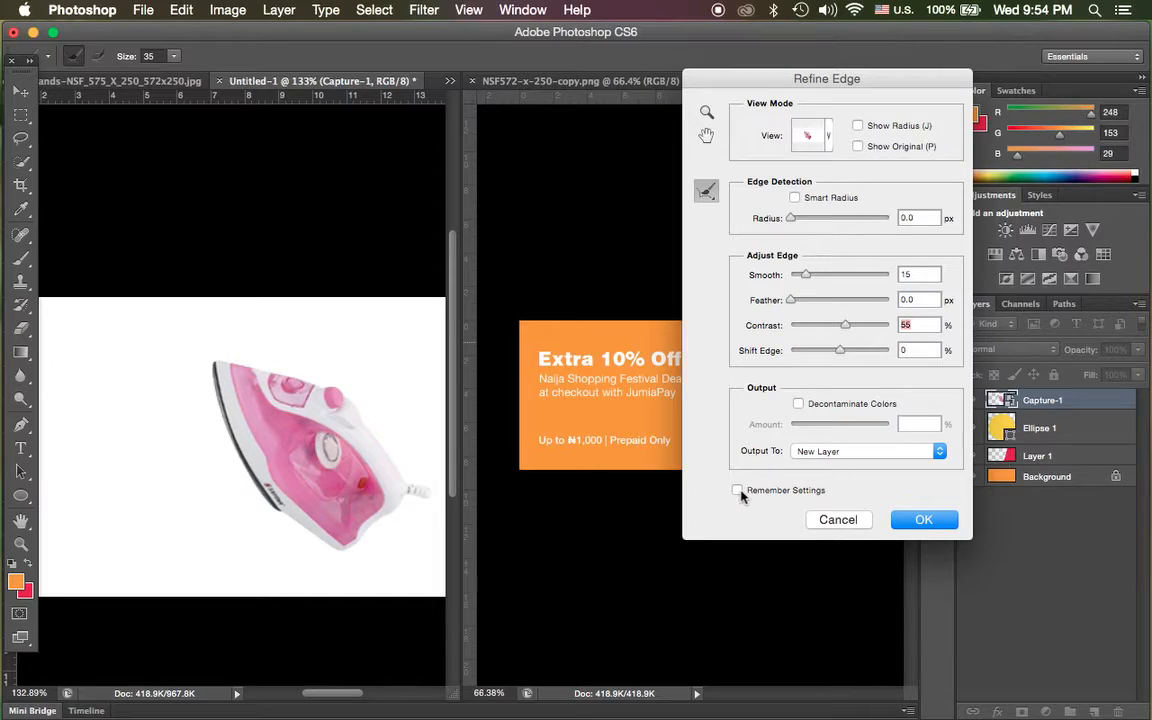
click(921, 517)
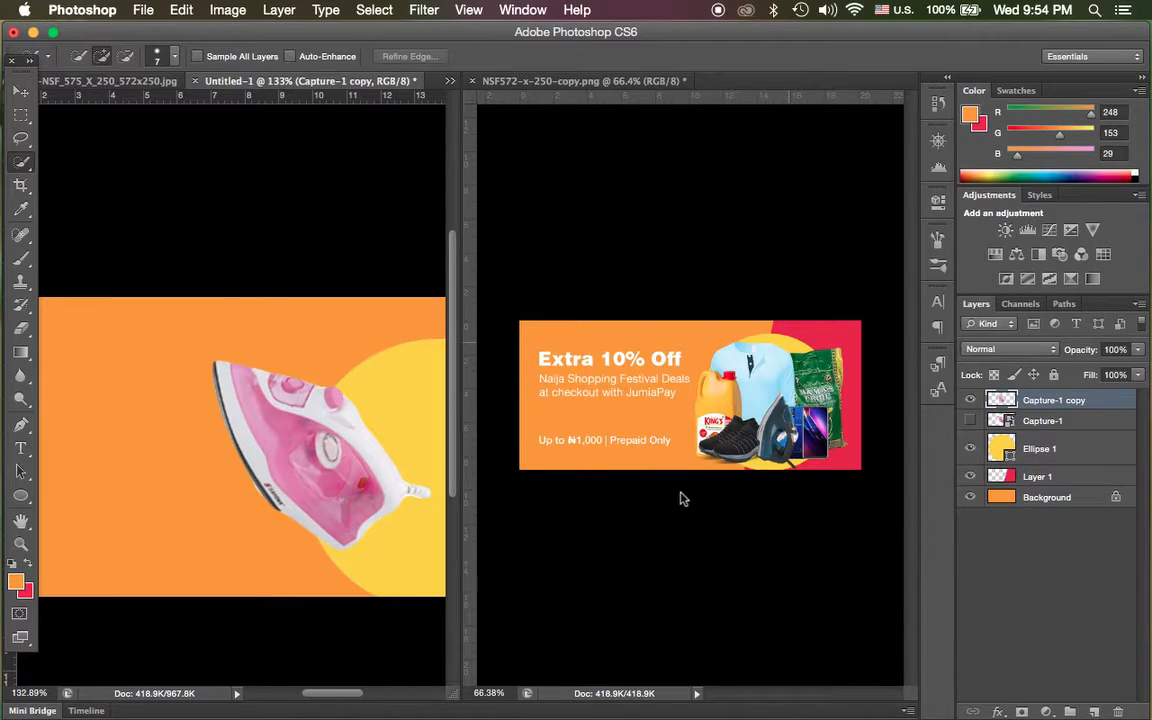
click(1068, 424)
key(BackSpace)
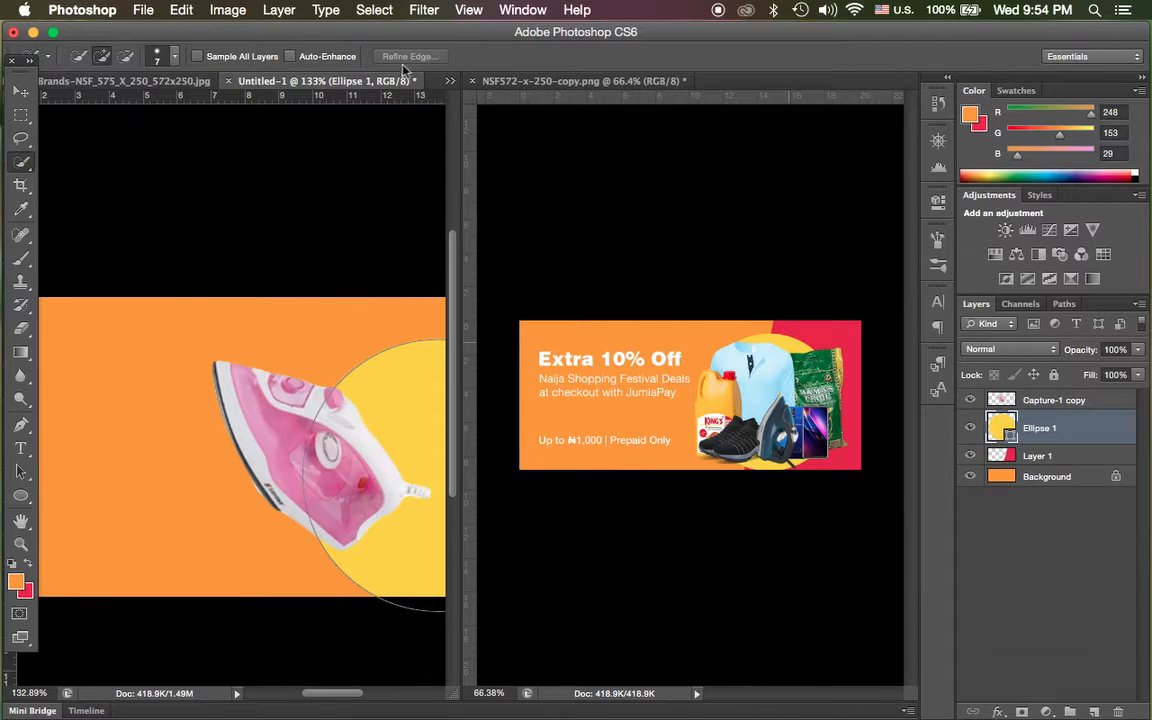
Place the smartwatch image H808f231d4b6a497084c7a153758753ccj.jpg from the Raw Images folder into the banner and hide the iron cut-out layer.
click(145, 9)
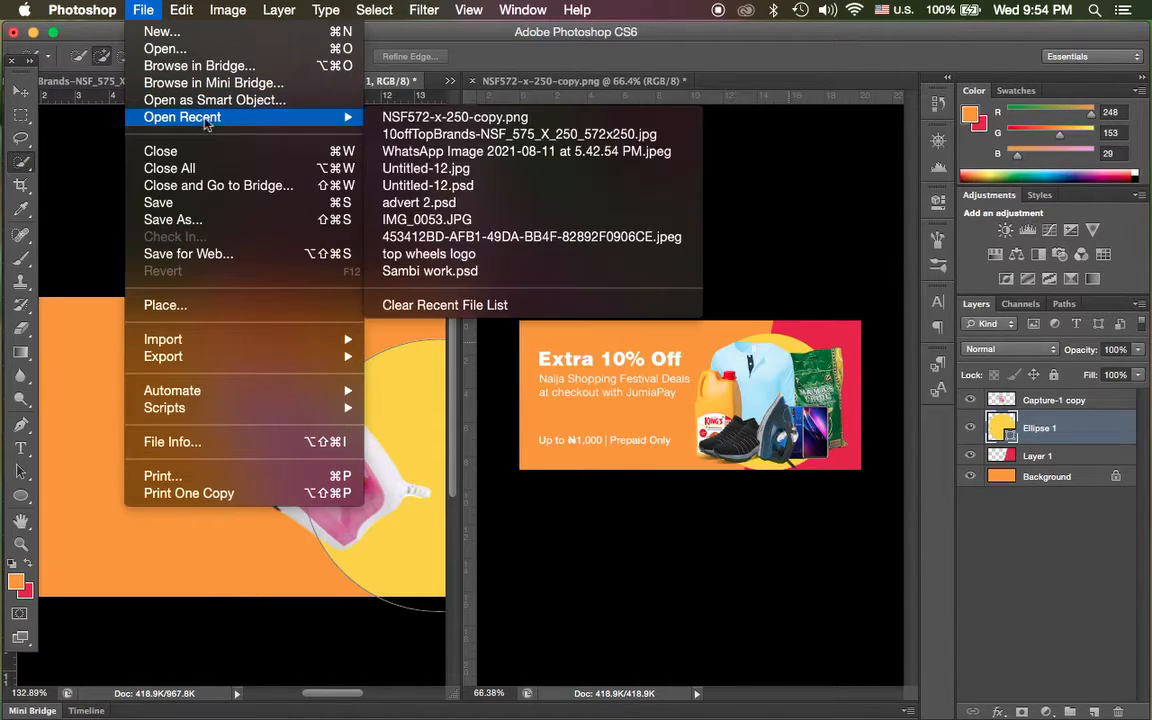
click(207, 305)
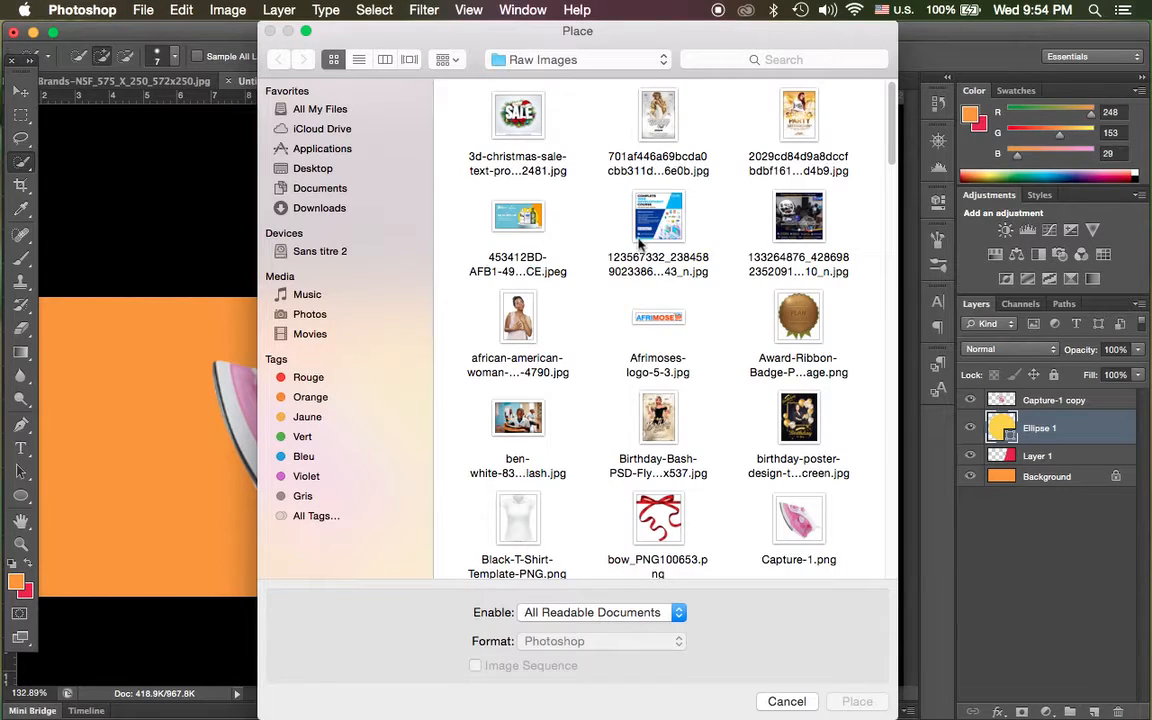
scroll(600, 240, down, 3)
scroll(641, 252, down, 10)
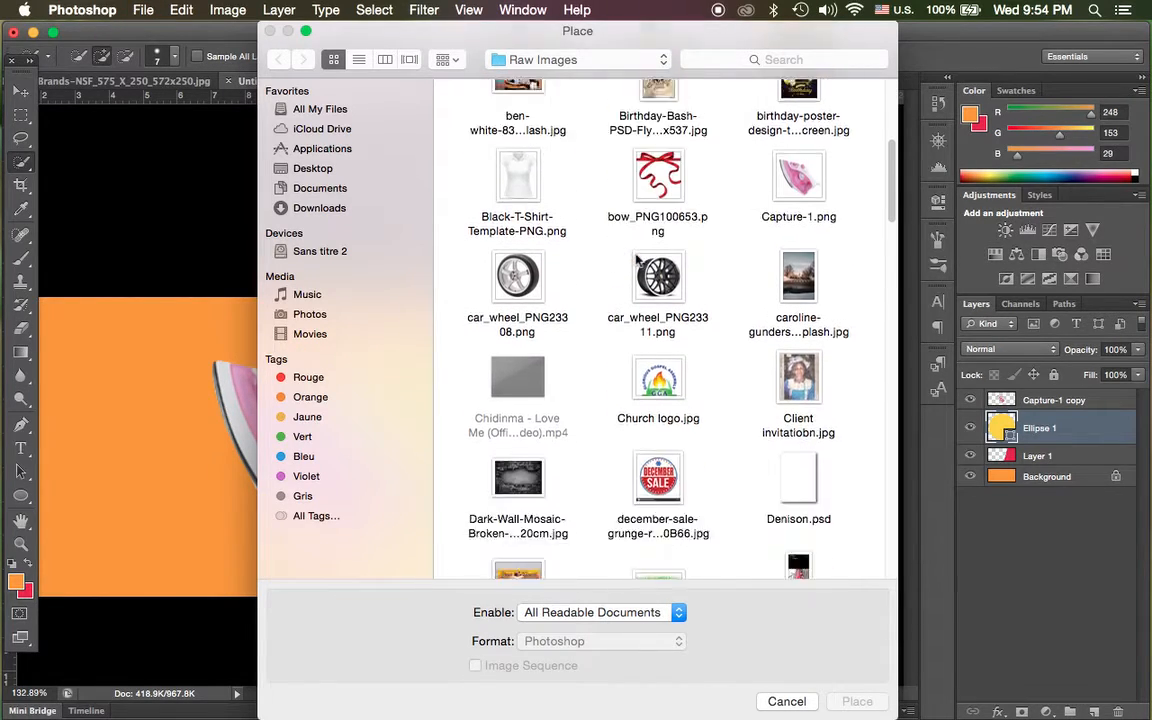
scroll(636, 260, down, 6)
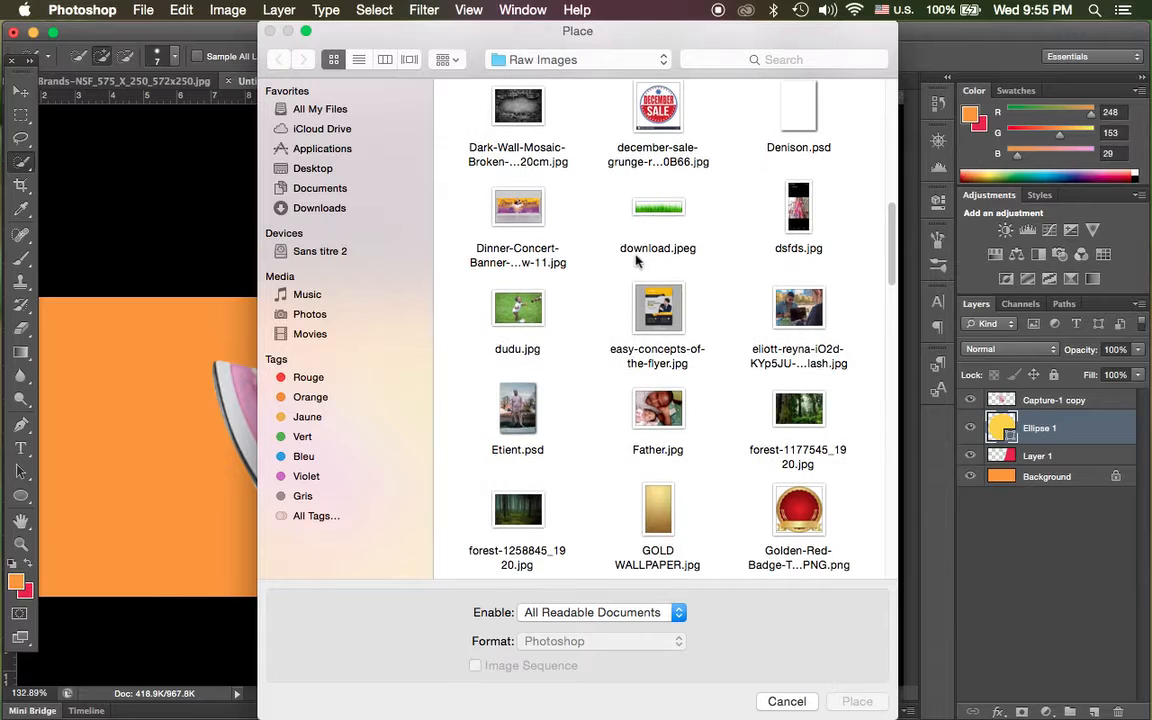
scroll(638, 261, down, 3)
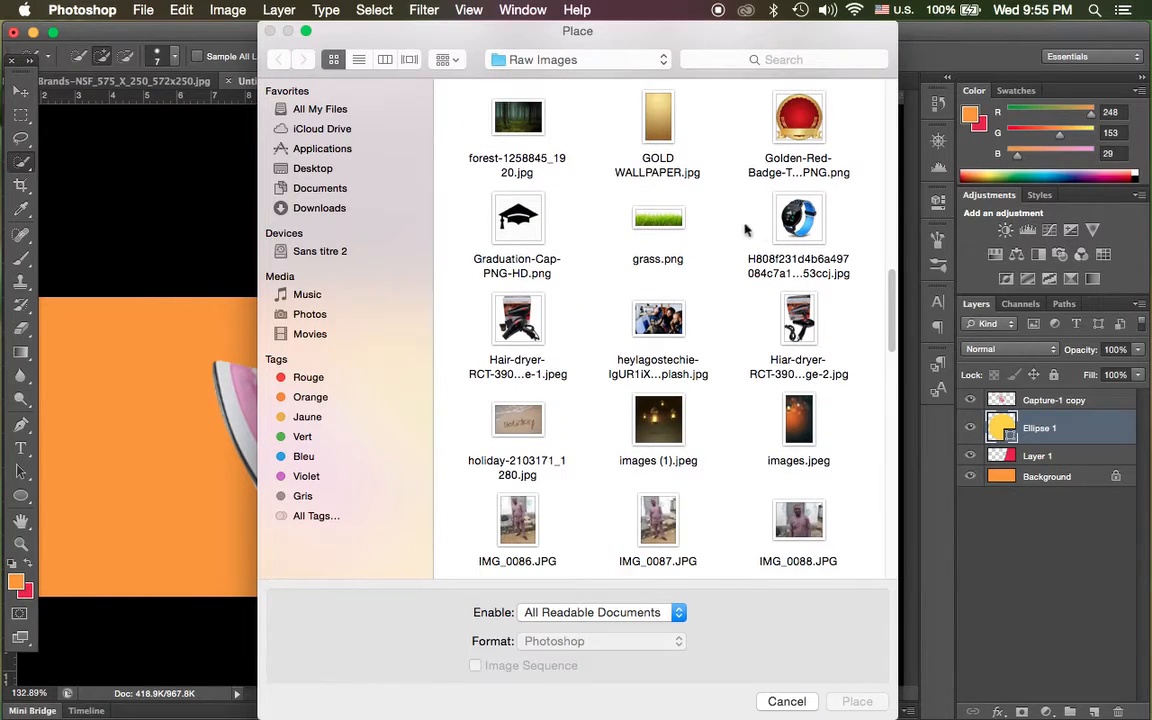
click(797, 222)
click(855, 700)
drag(208, 442, 230, 492)
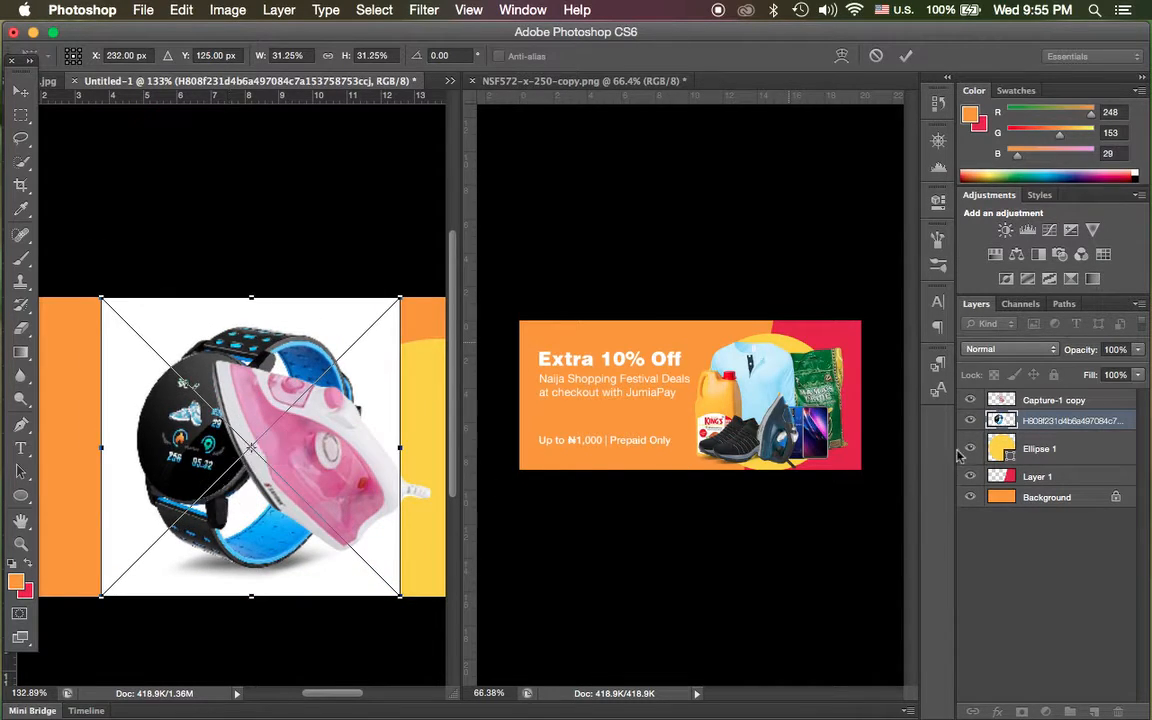
click(906, 57)
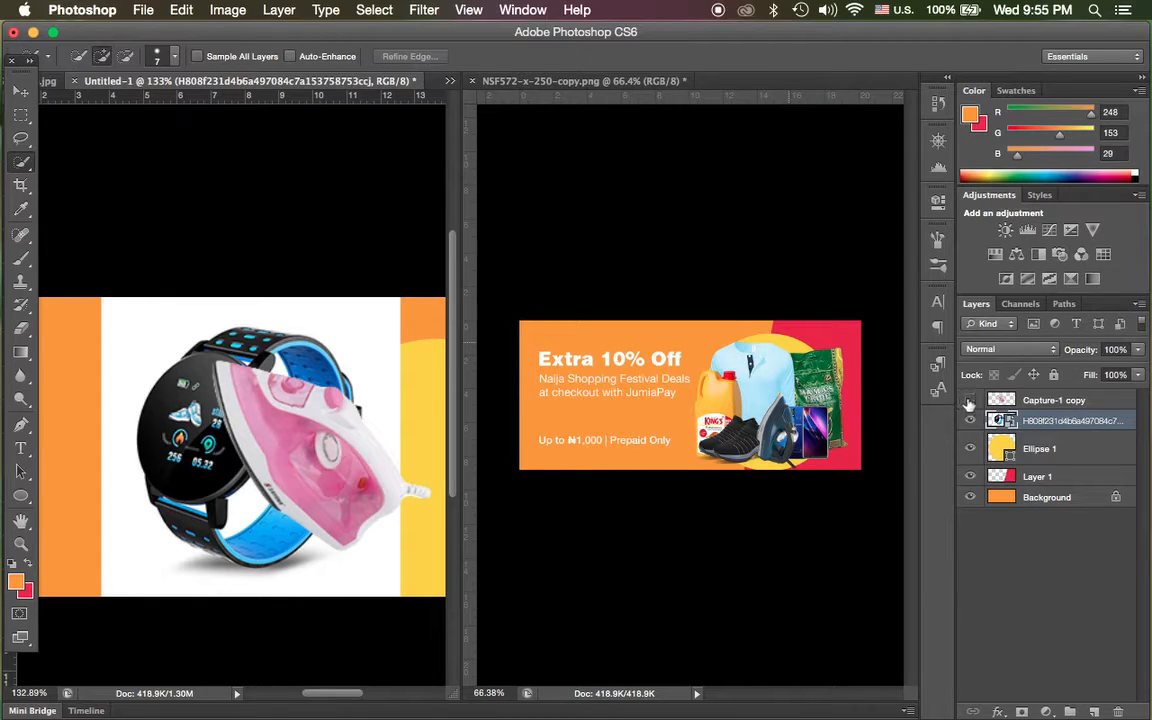
click(969, 400)
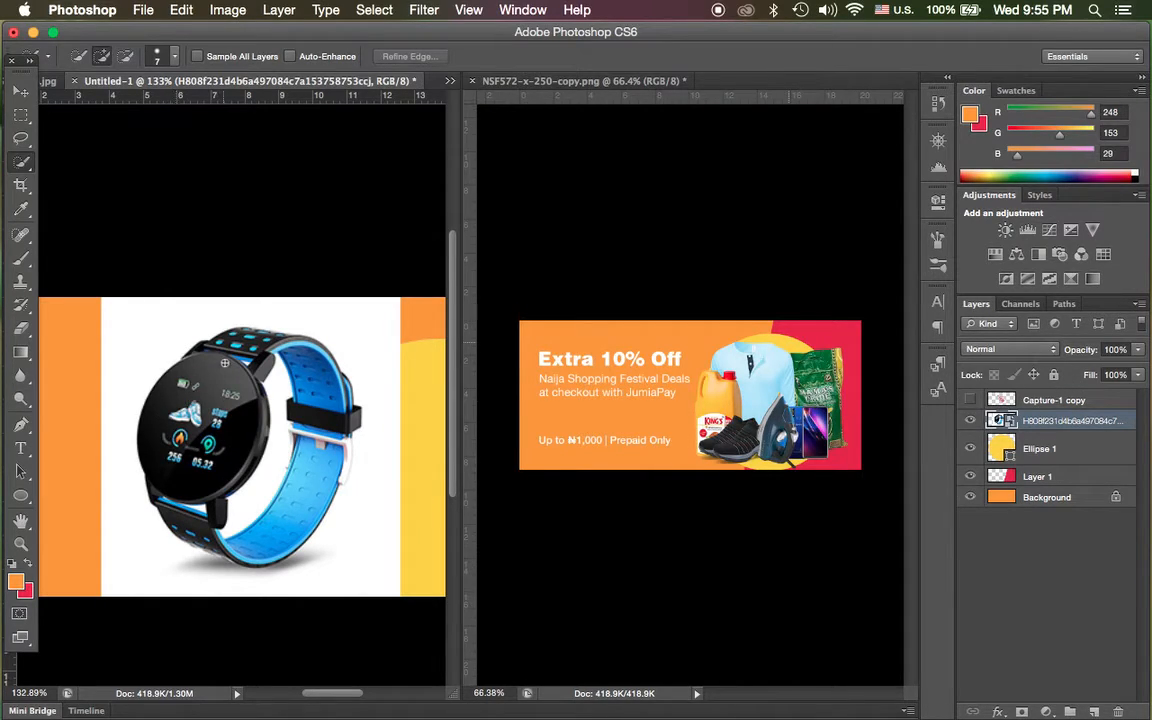
Select the smartwatch with the Quick Selection tool, excluding the gap inside its strap, and output it to a new layer using the remembered Refine Edge settings.
key(])
drag(223, 353, 178, 467)
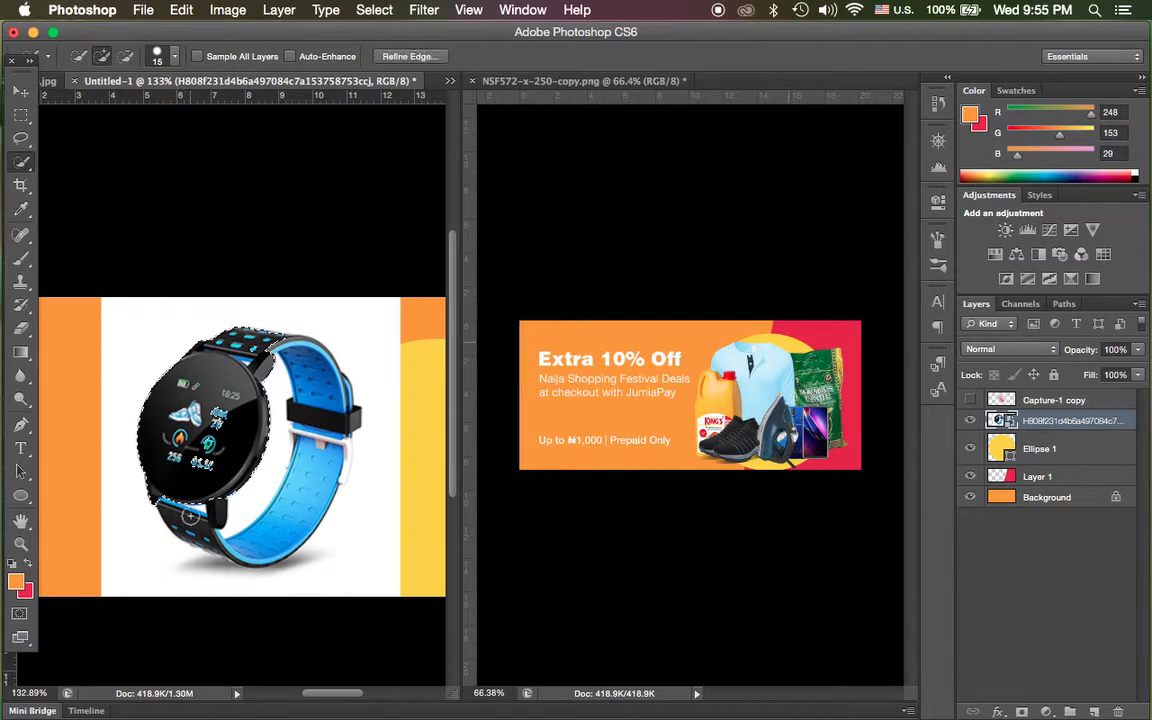
drag(285, 344, 316, 381)
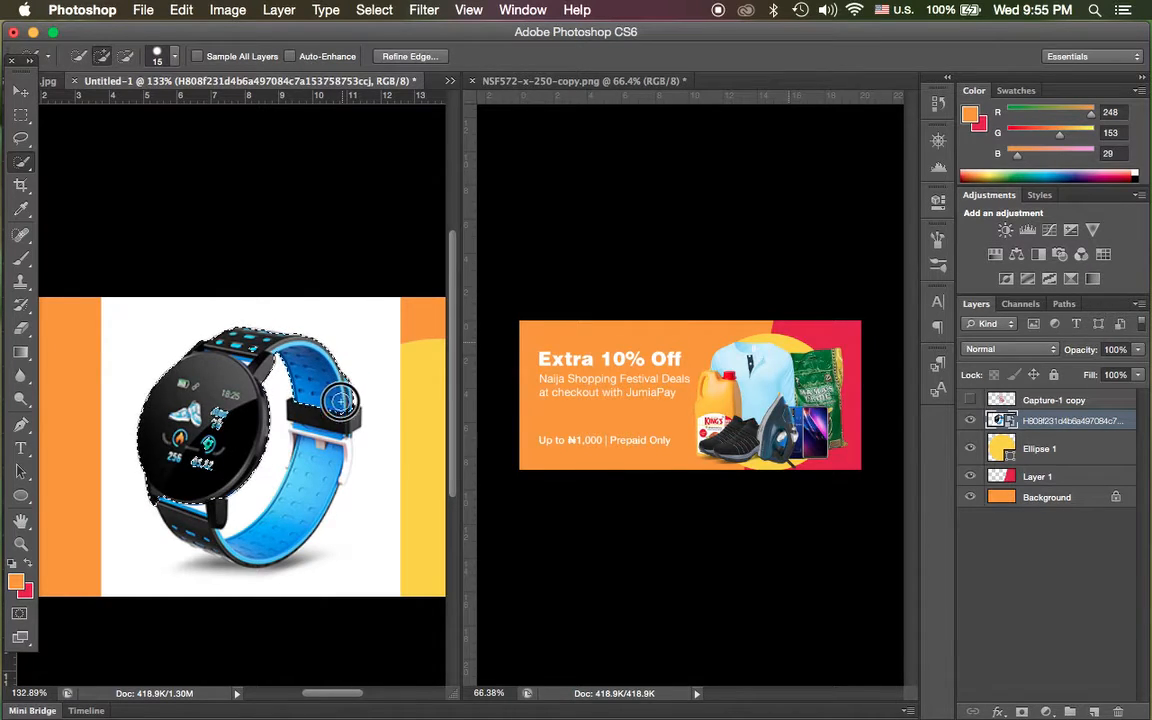
mouse_move(337, 425)
mouse_down()
mouse_move(312, 453)
mouse_move(302, 433)
mouse_move(297, 467)
mouse_up()
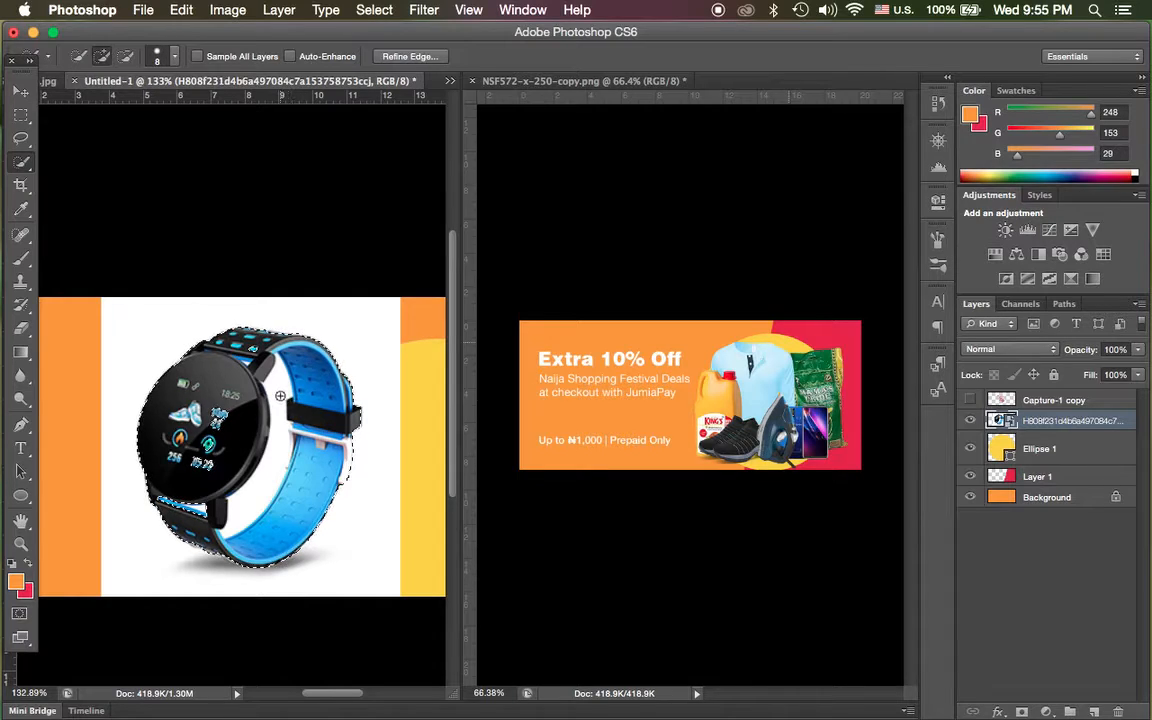
key(alt)
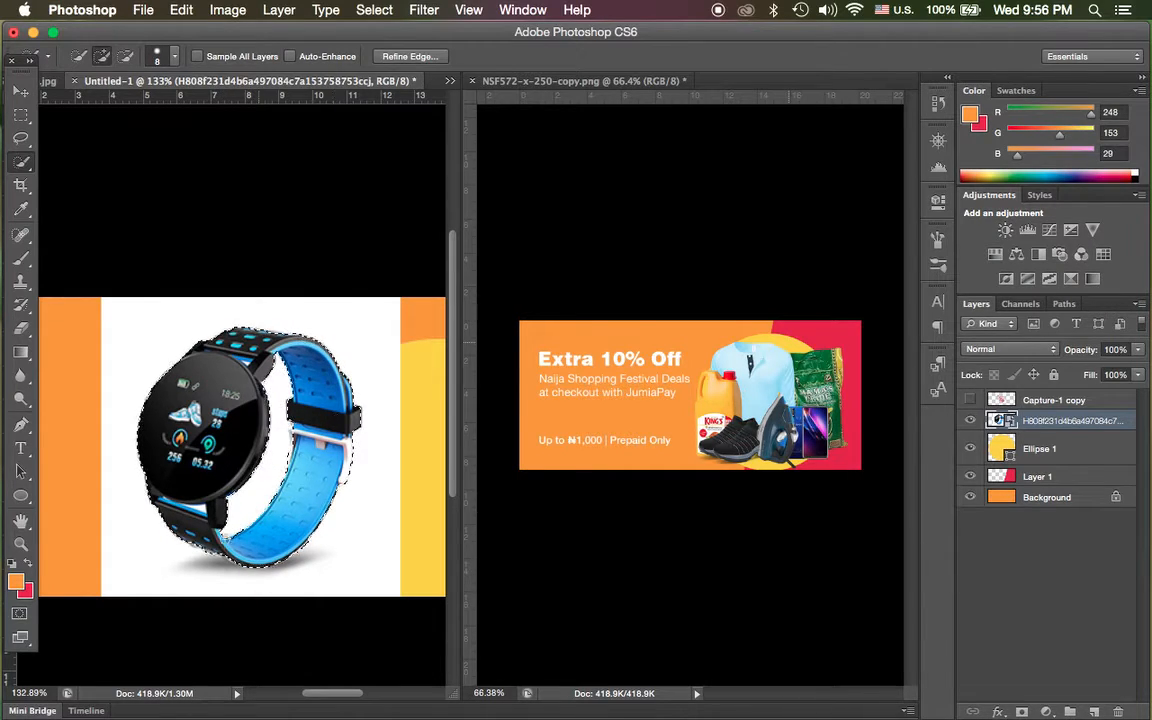
click(422, 60)
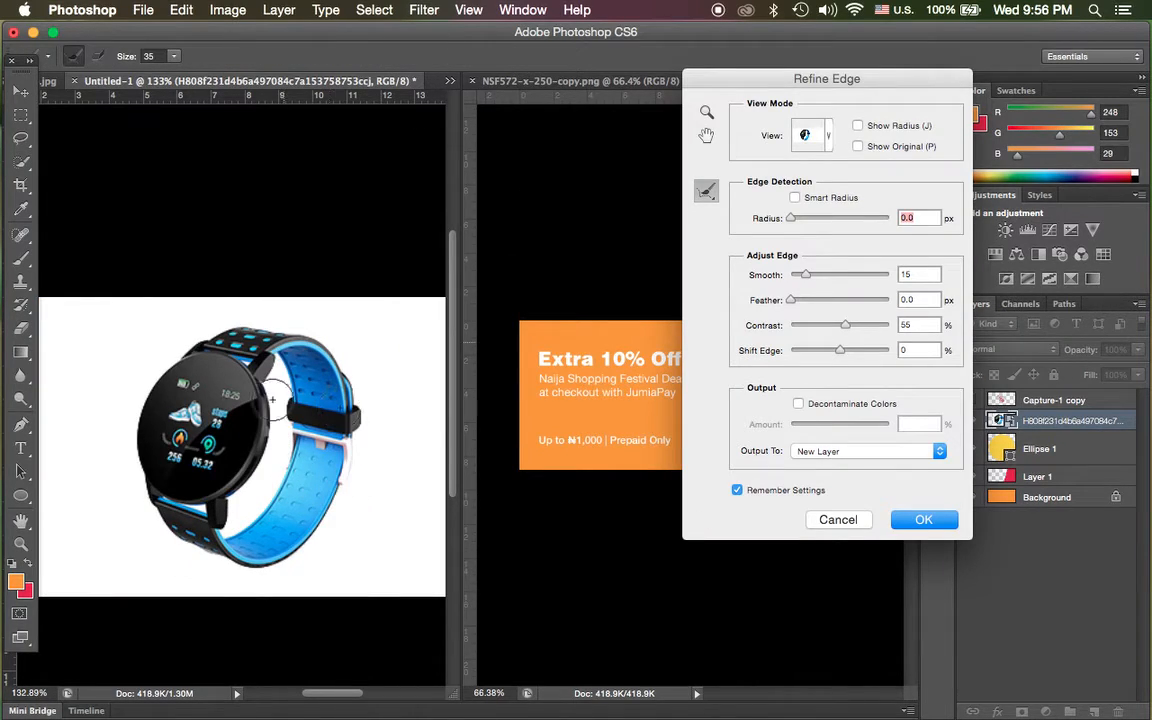
click(920, 519)
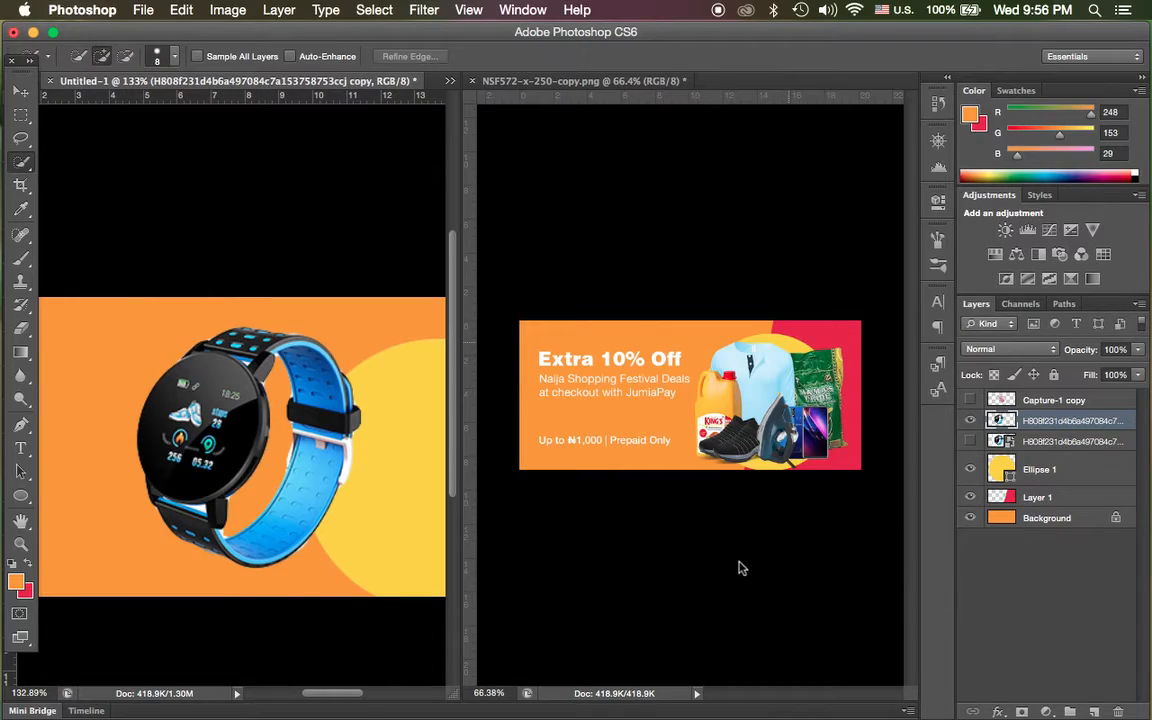
Delete the original hidden smartwatch layer and place the phone image samsung_galaxy_a10s_frandroid_2019.png from the Raw Images folder into the banner.
click(1038, 443)
key(BackSpace)
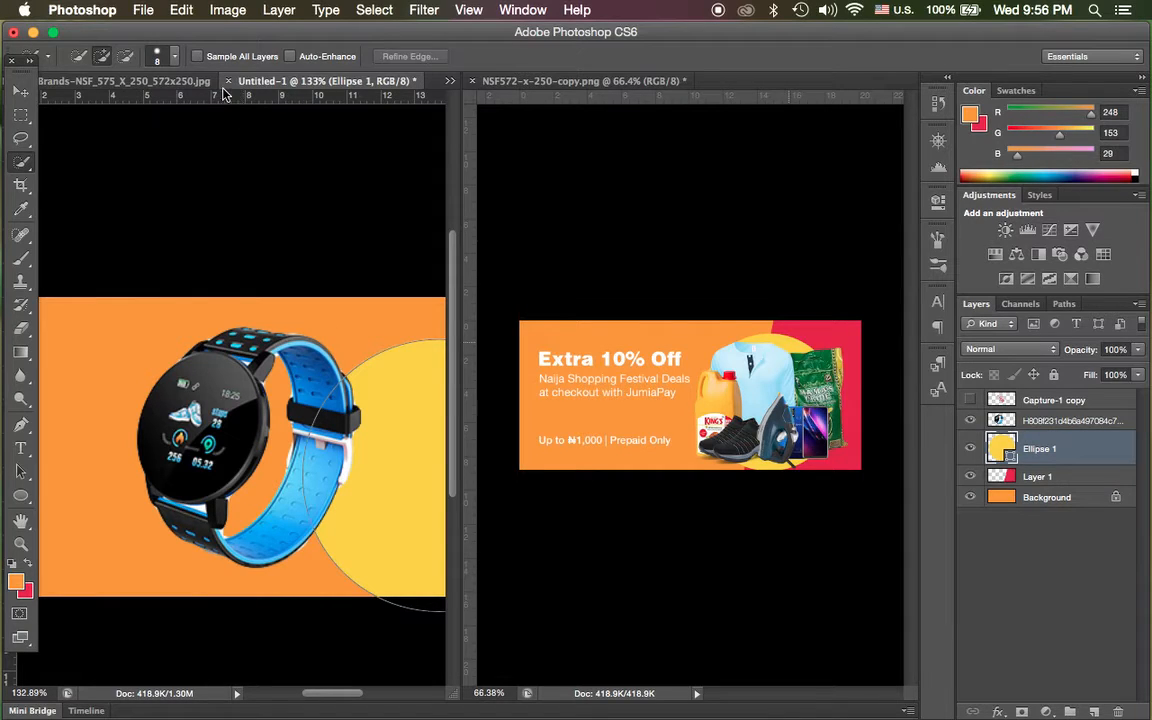
click(148, 12)
click(168, 305)
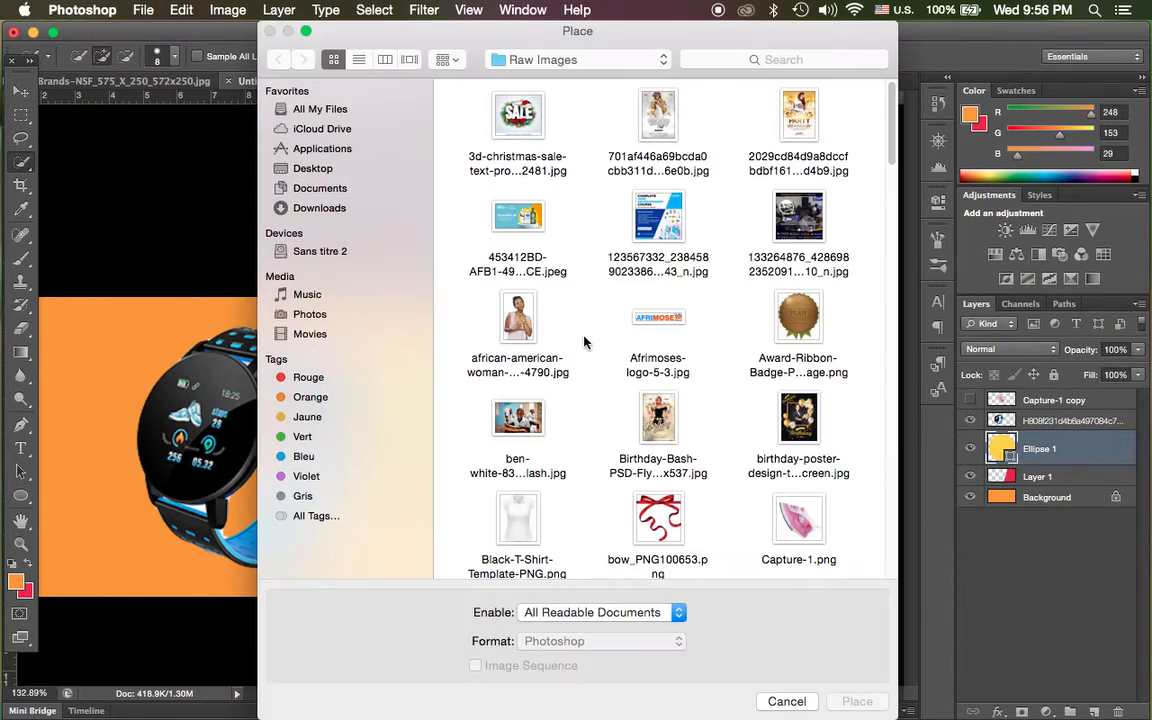
scroll(587, 340, down, 10)
scroll(588, 346, down, 15)
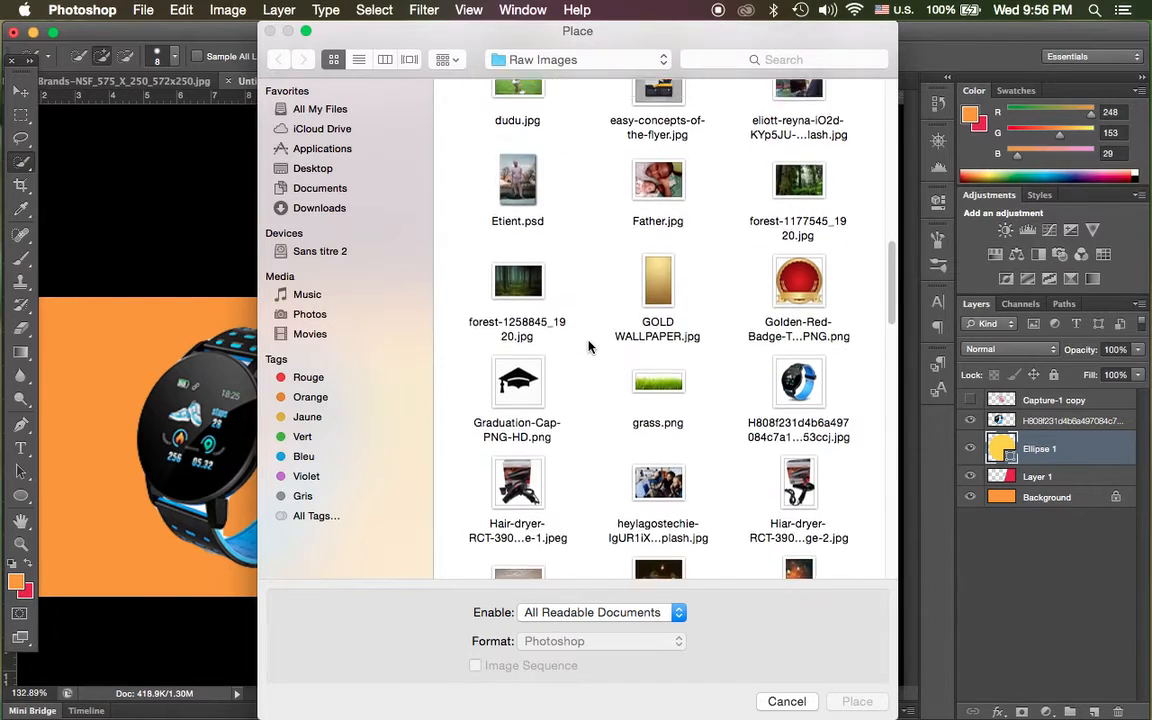
scroll(588, 346, down, 15)
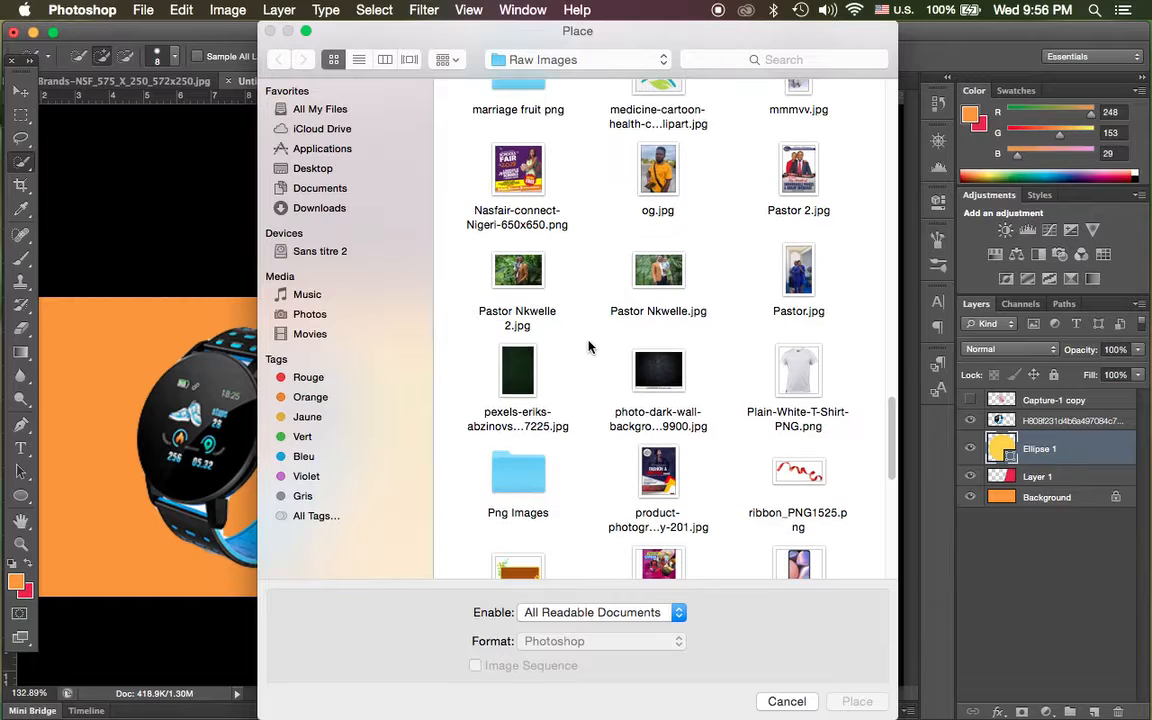
scroll(588, 345, down, 3)
click(802, 495)
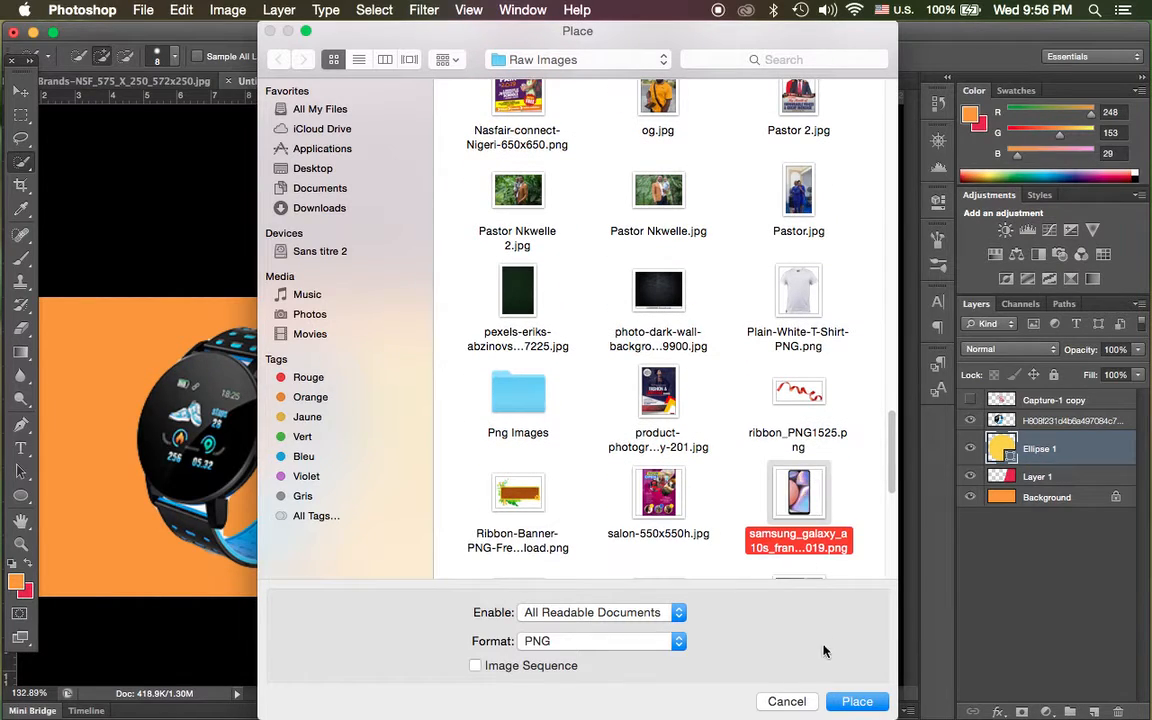
click(857, 702)
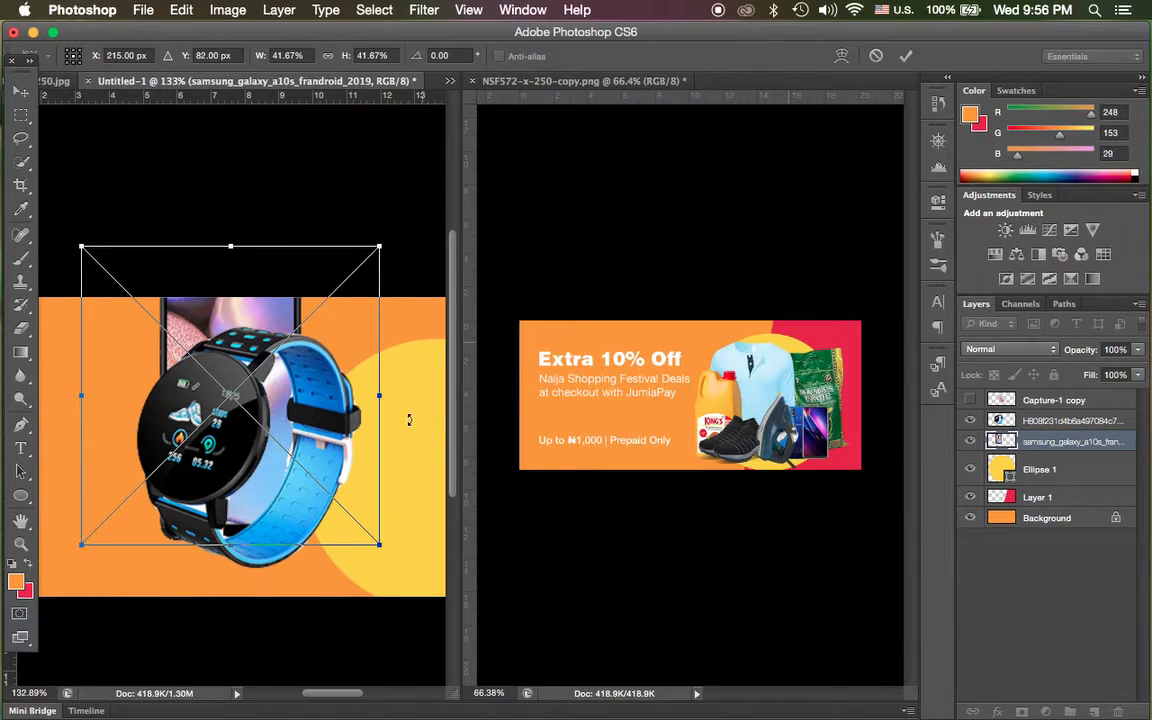
Center the phone vertically in the banner, scale it down proportionally to 31.67%, and hide the smartwatch cut-out layer.
drag(333, 368, 364, 419)
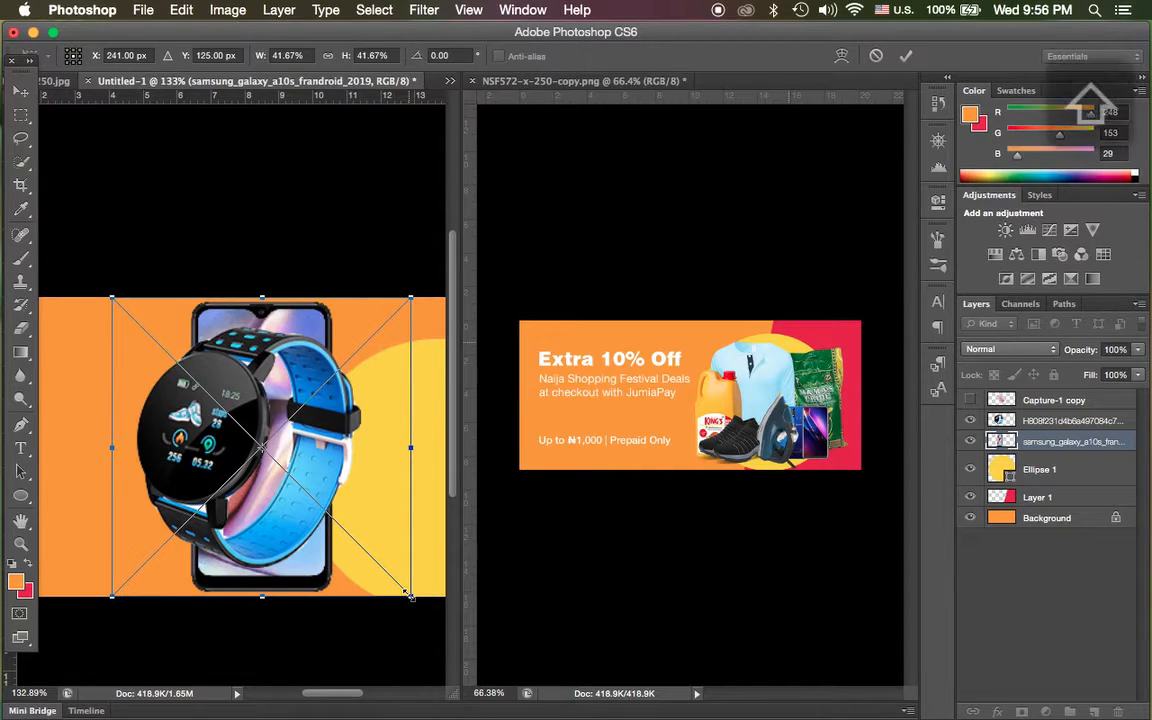
drag(410, 595, 388, 552)
key(Return)
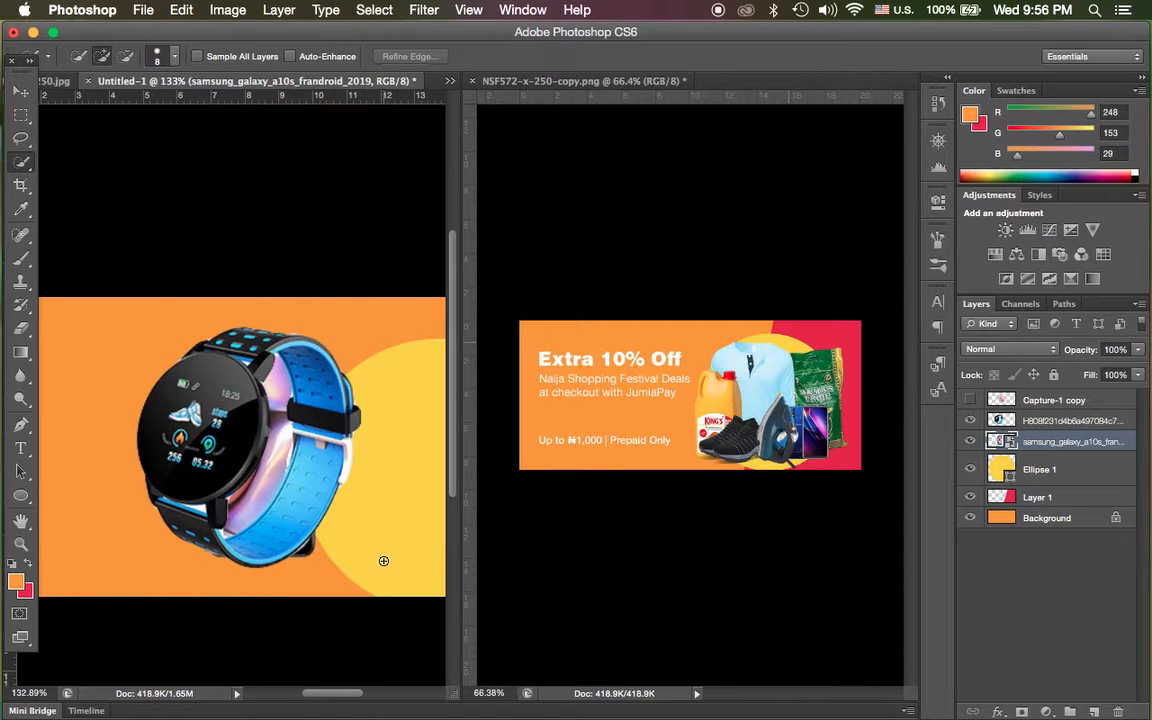
click(970, 421)
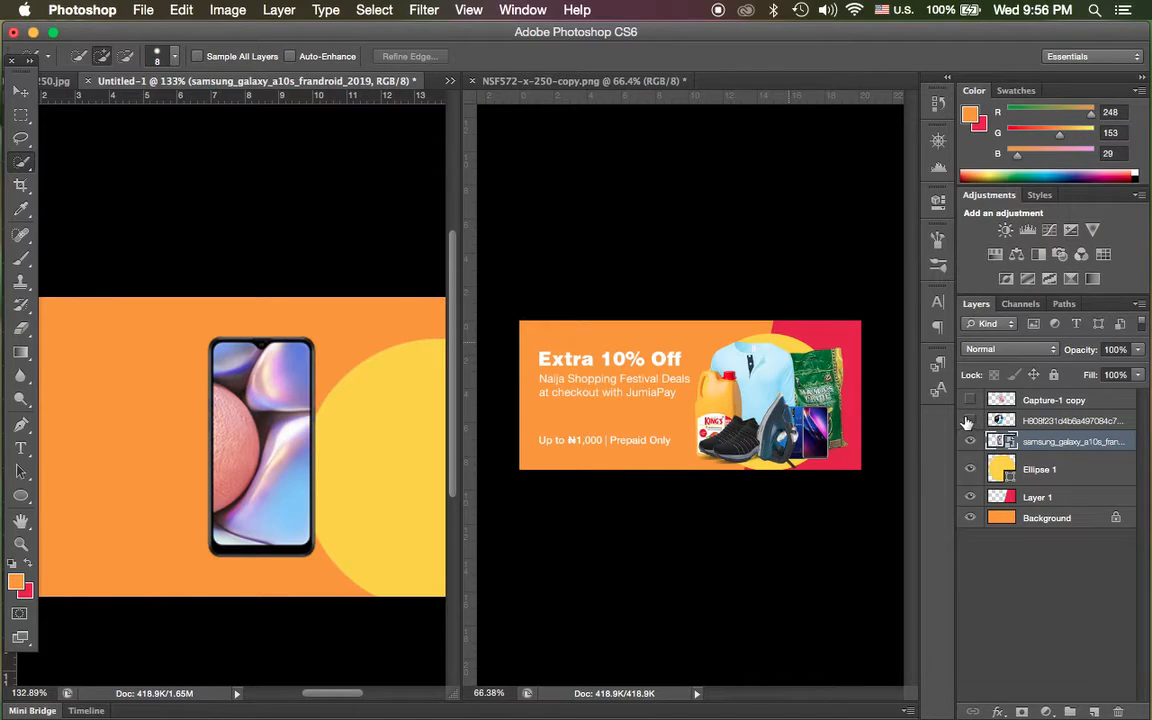
Show the smartwatch and iron layers again and move the phone to the right edge of the yellow circle, overlapping the red area.
scroll(319, 458, down, 2)
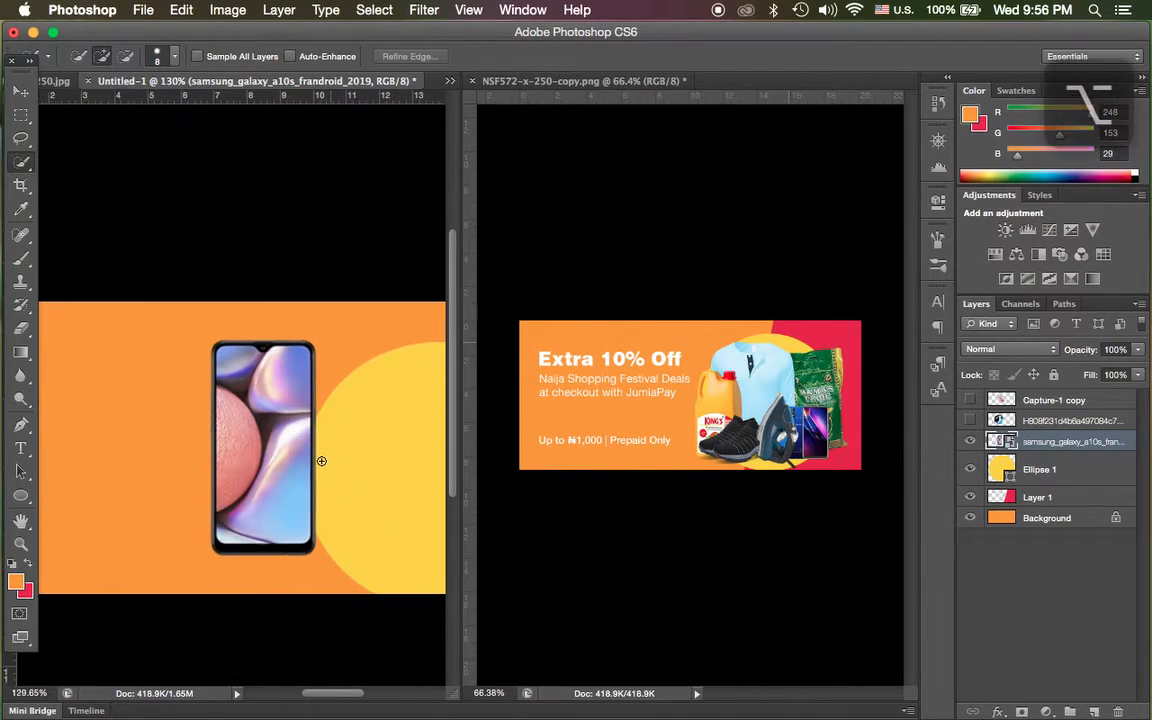
scroll(319, 461, down, 4)
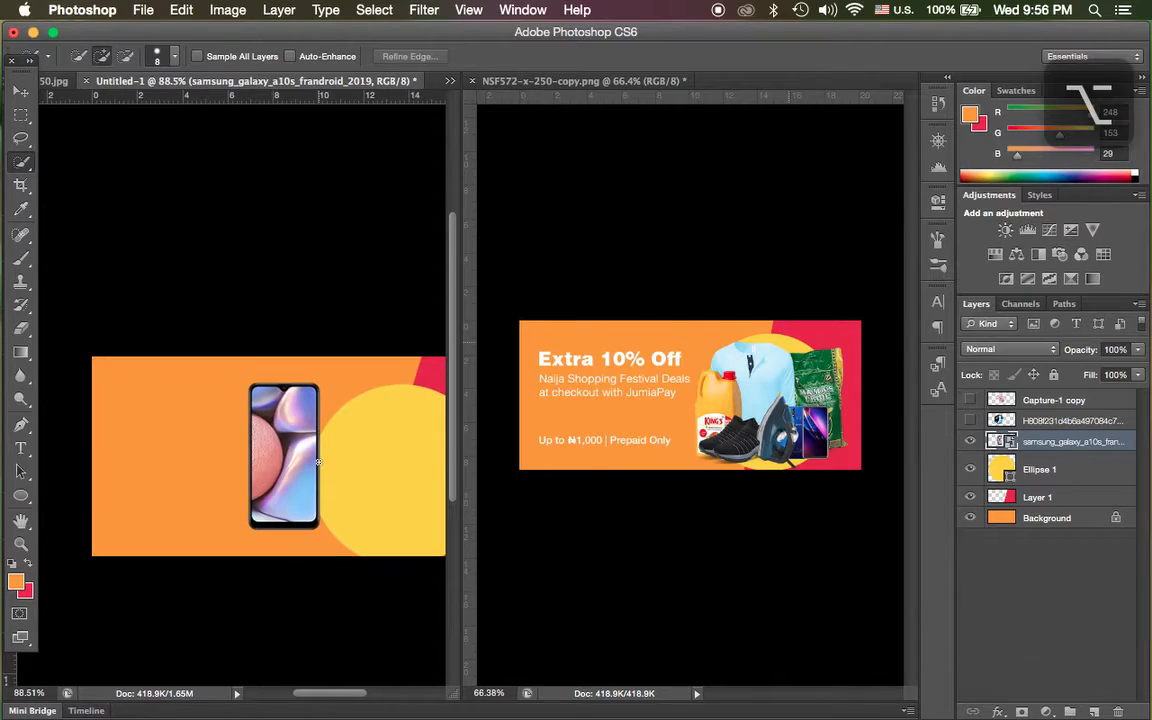
scroll(319, 461, up, 1)
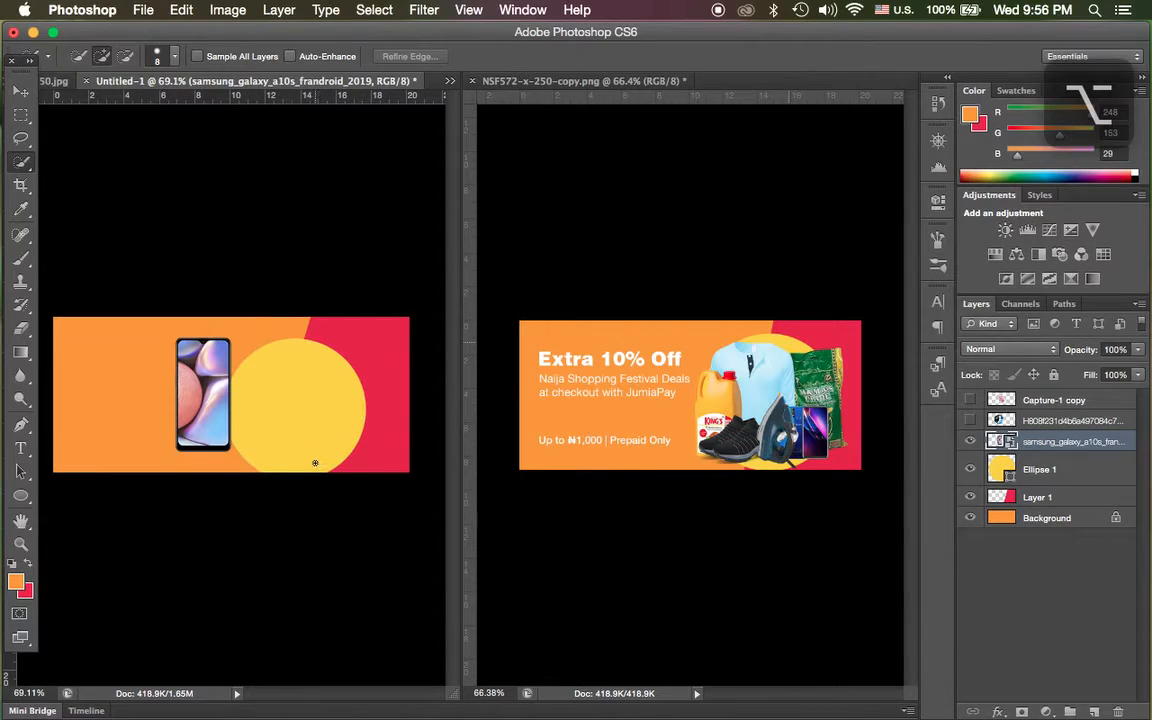
click(16, 100)
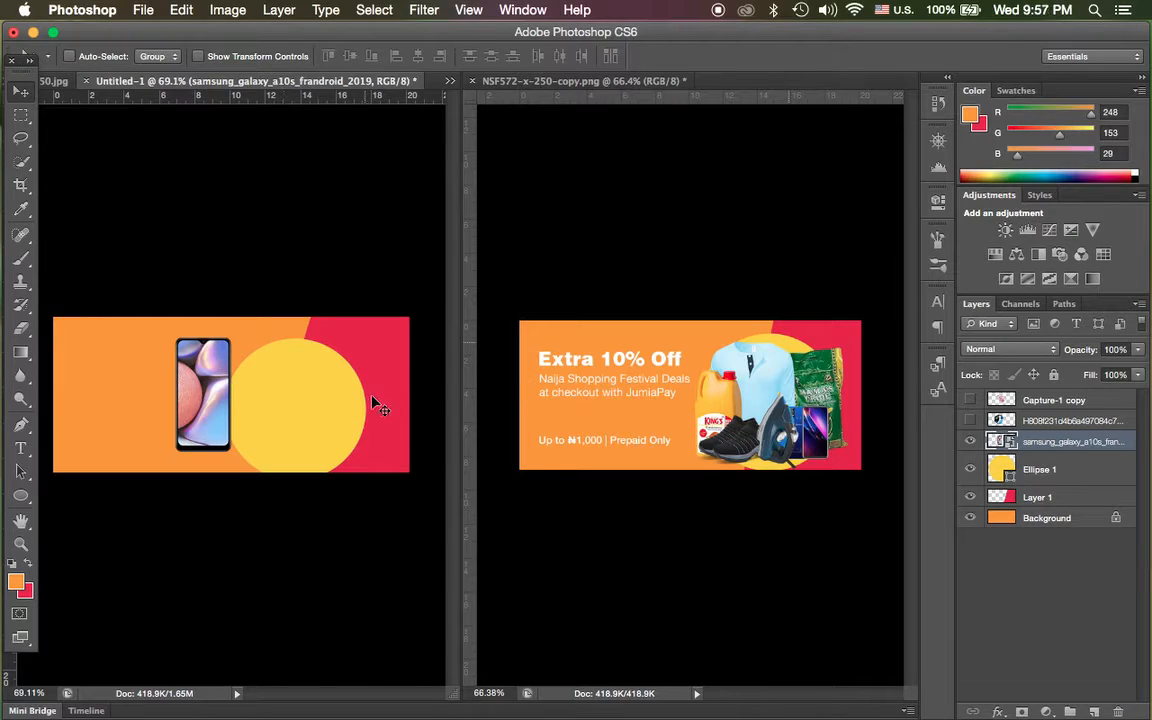
click(971, 412)
click(971, 403)
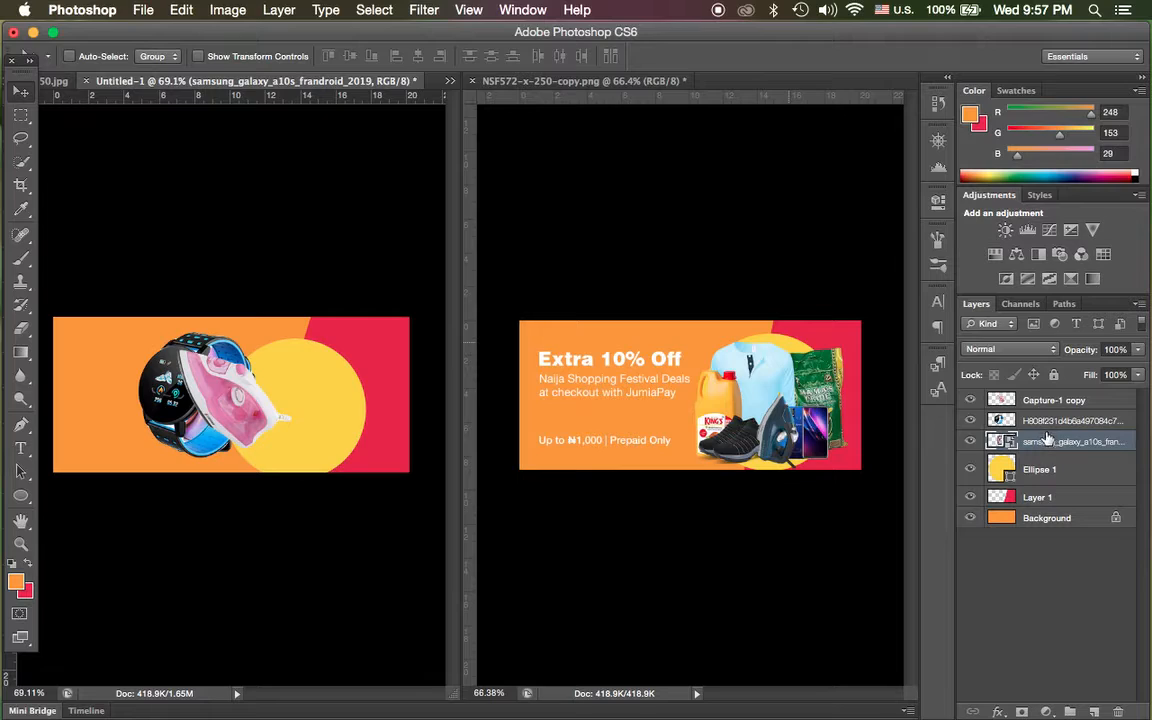
drag(172, 390, 208, 393)
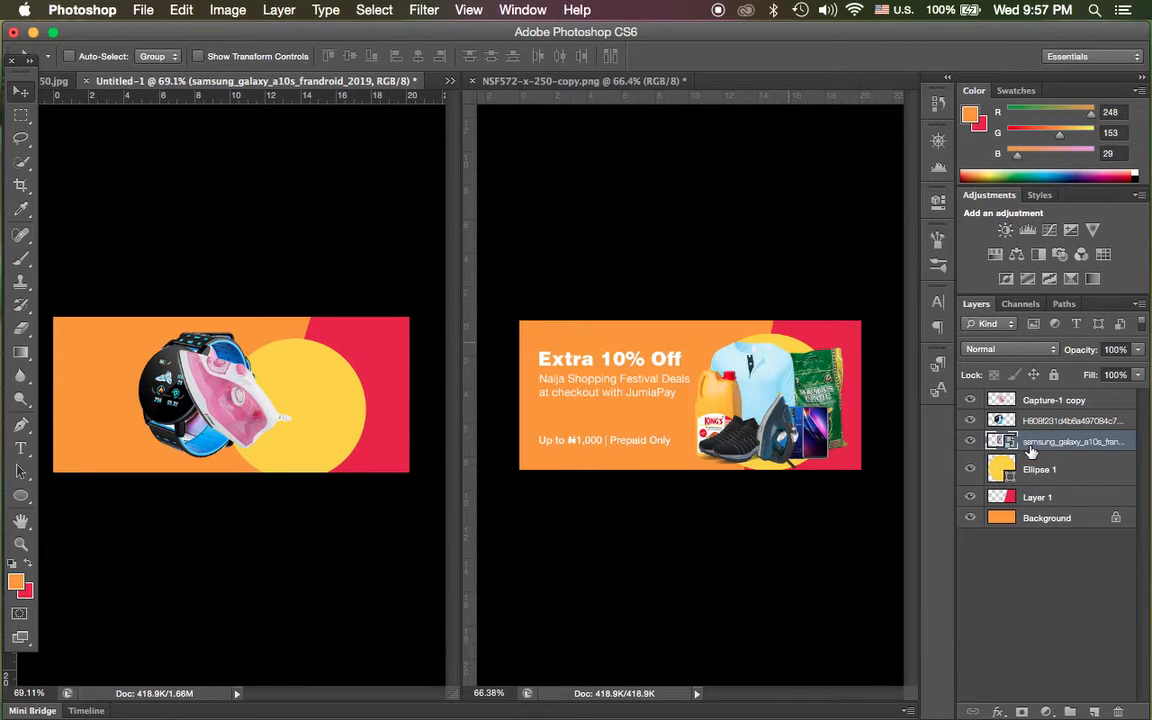
drag(246, 382, 381, 411)
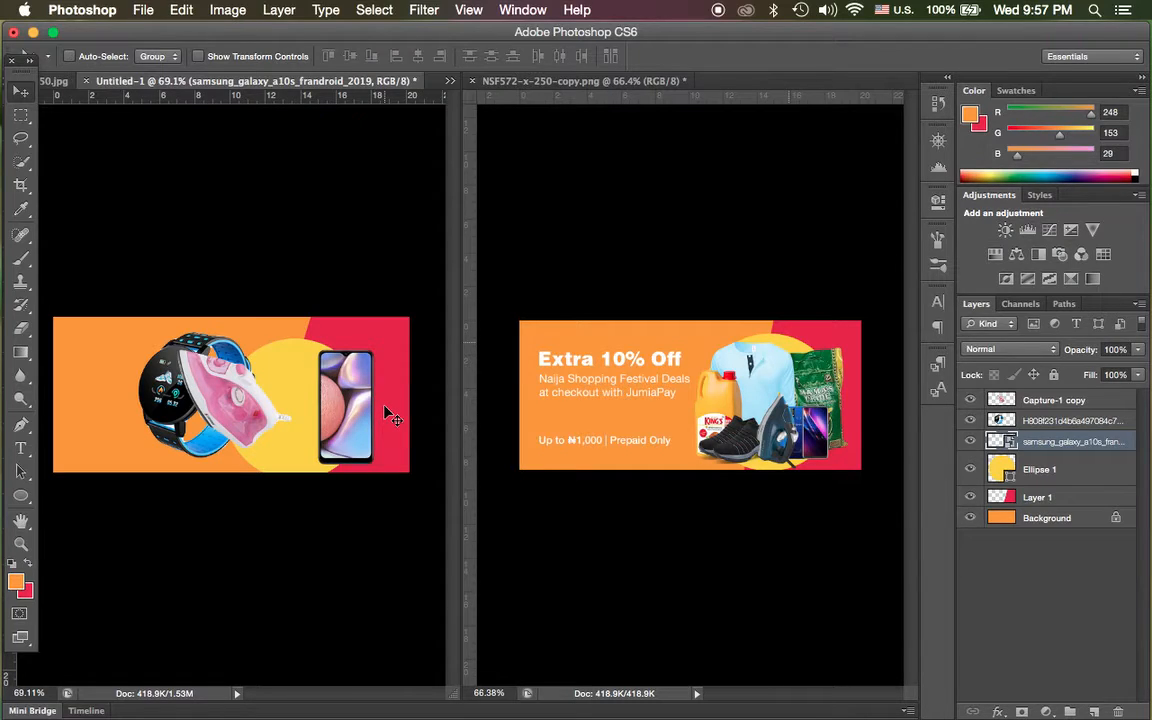
Tilt the phone slightly clockwise with Free Transform and shift it left so it overlaps the yellow circle more.
click(143, 9)
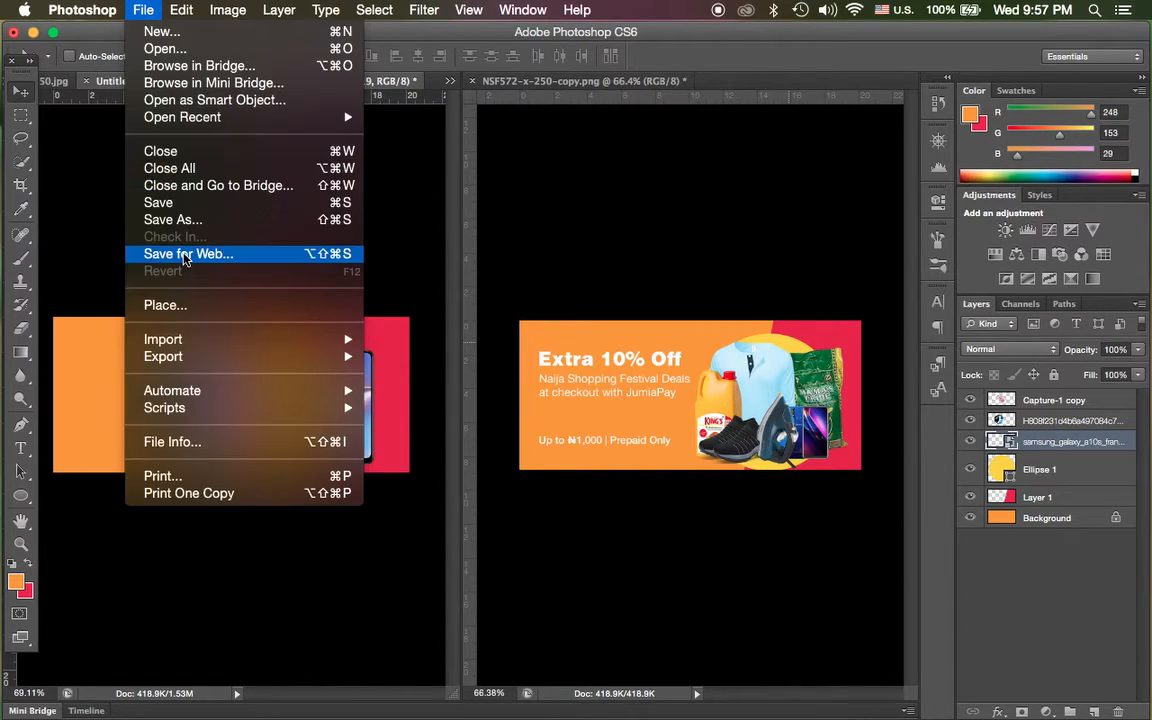
mouse_move(185, 9)
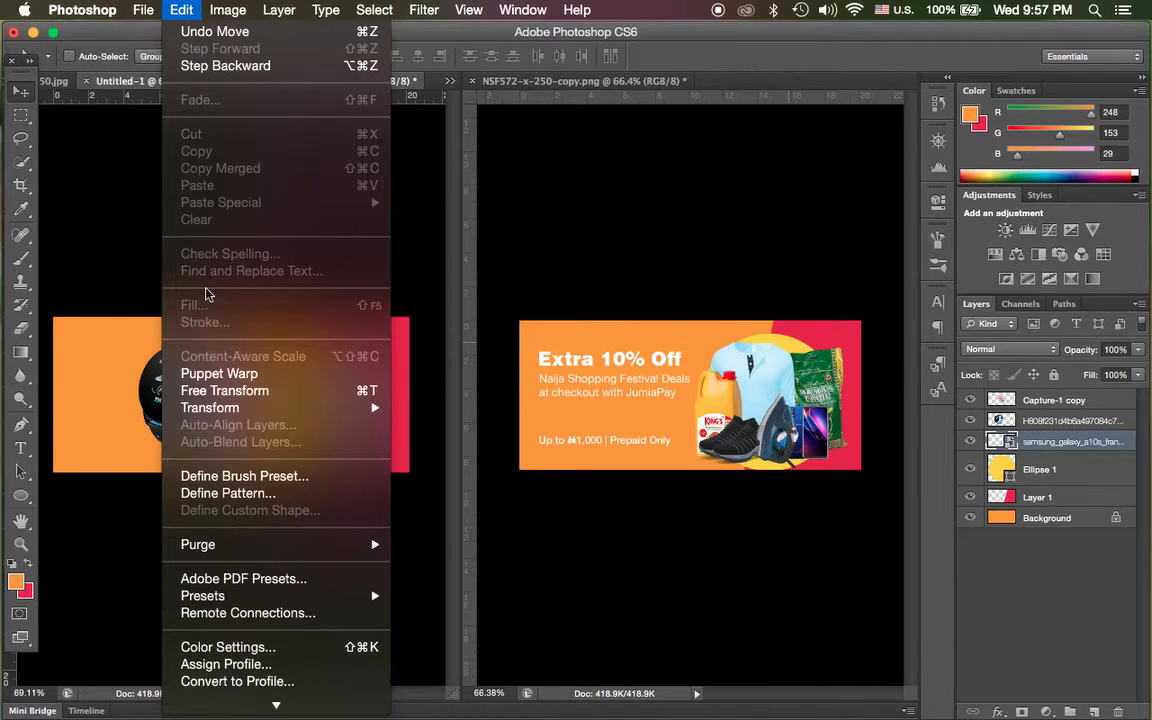
click(220, 390)
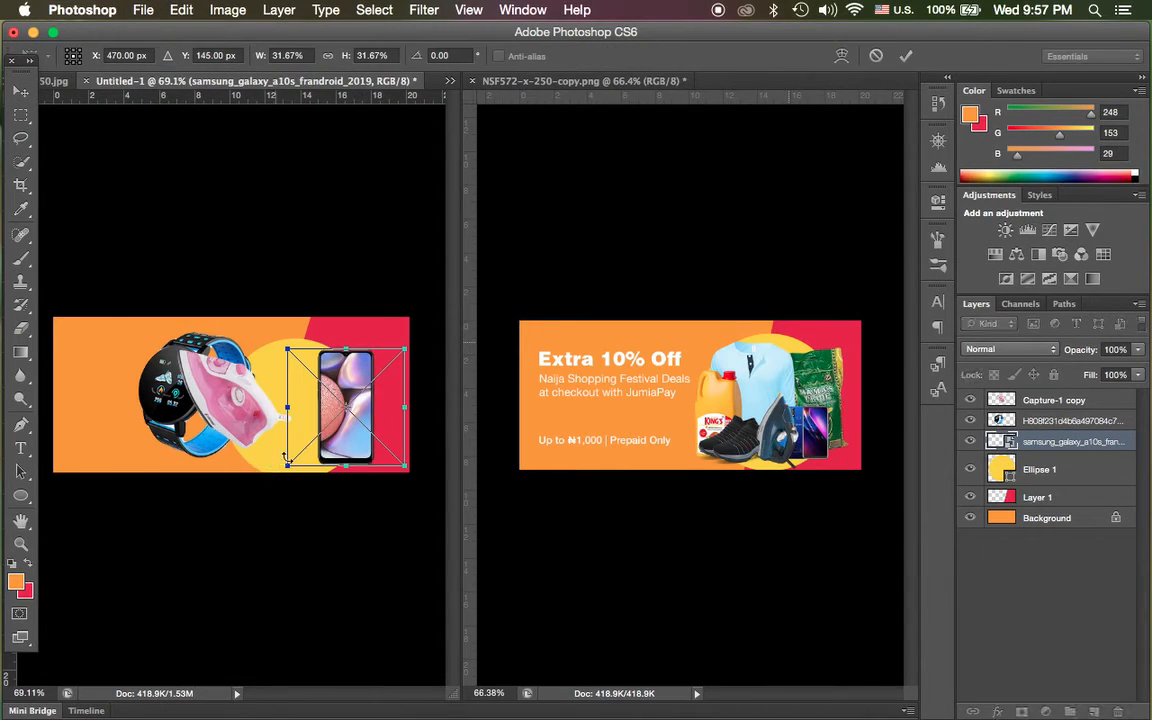
mouse_move(274, 467)
mouse_down()
mouse_move(267, 427)
mouse_move(263, 445)
mouse_up()
mouse_move(338, 443)
mouse_down()
mouse_move(318, 441)
mouse_move(325, 447)
mouse_up()
key(Return)
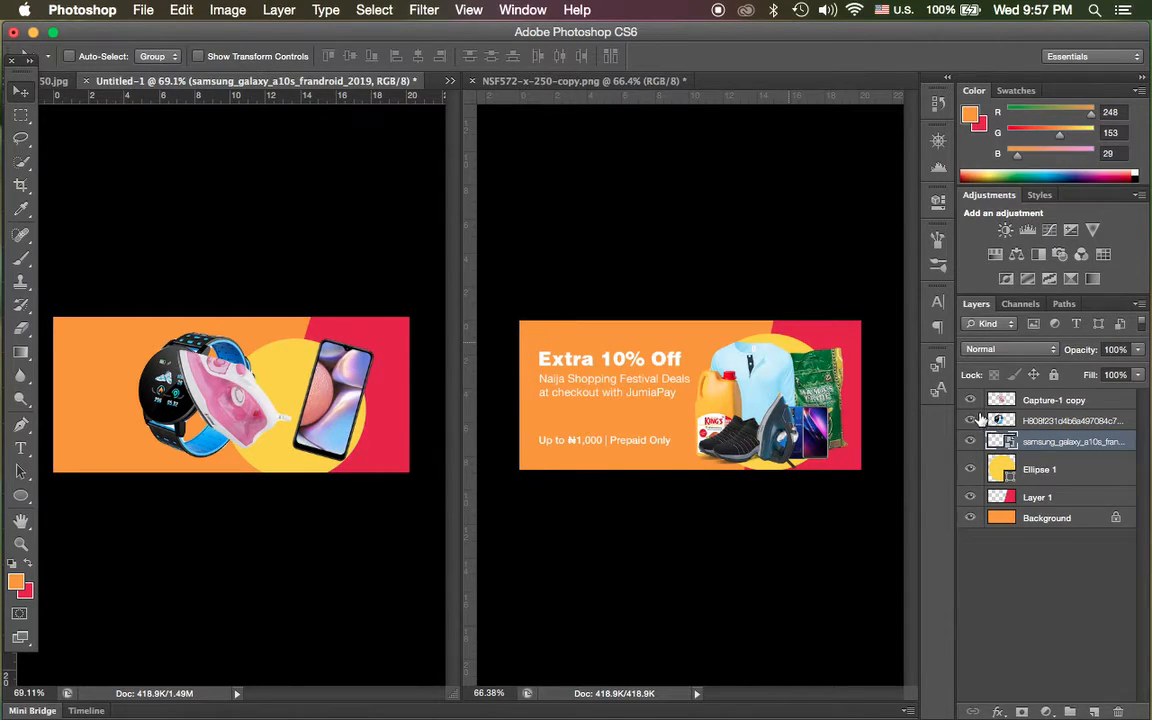
Free-transform the iron cut-out: flip it horizontally, flip it back, and move it right onto the yellow circle against the phone.
click(1000, 399)
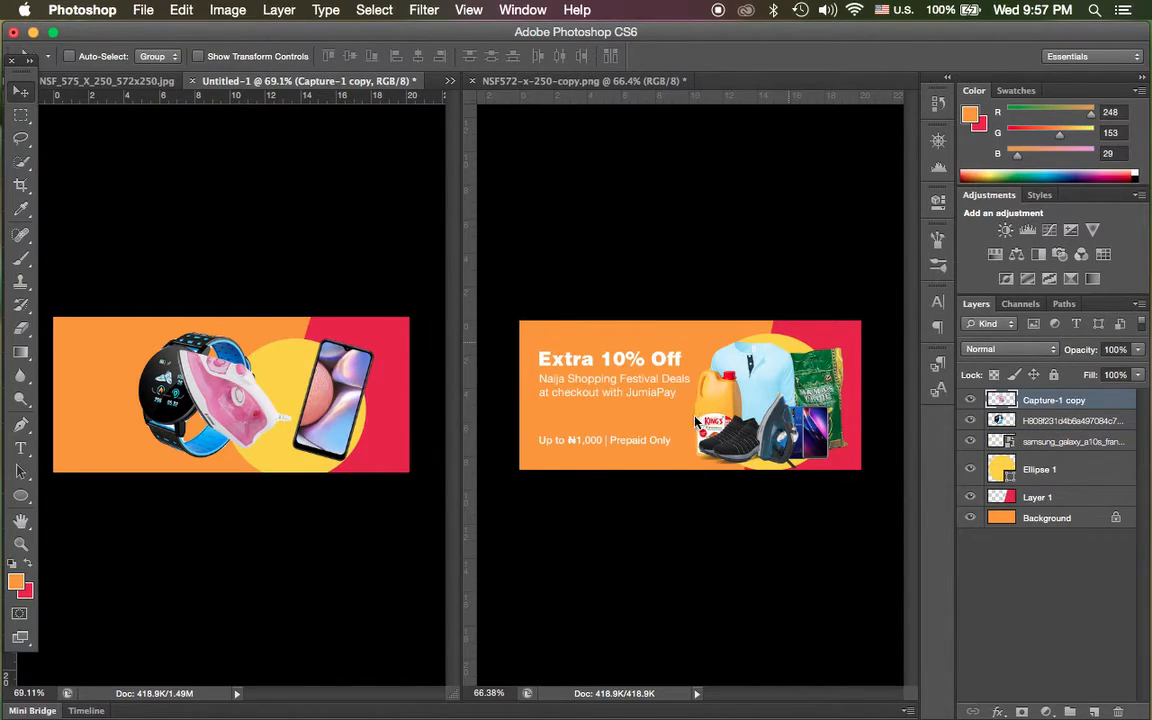
click(215, 14)
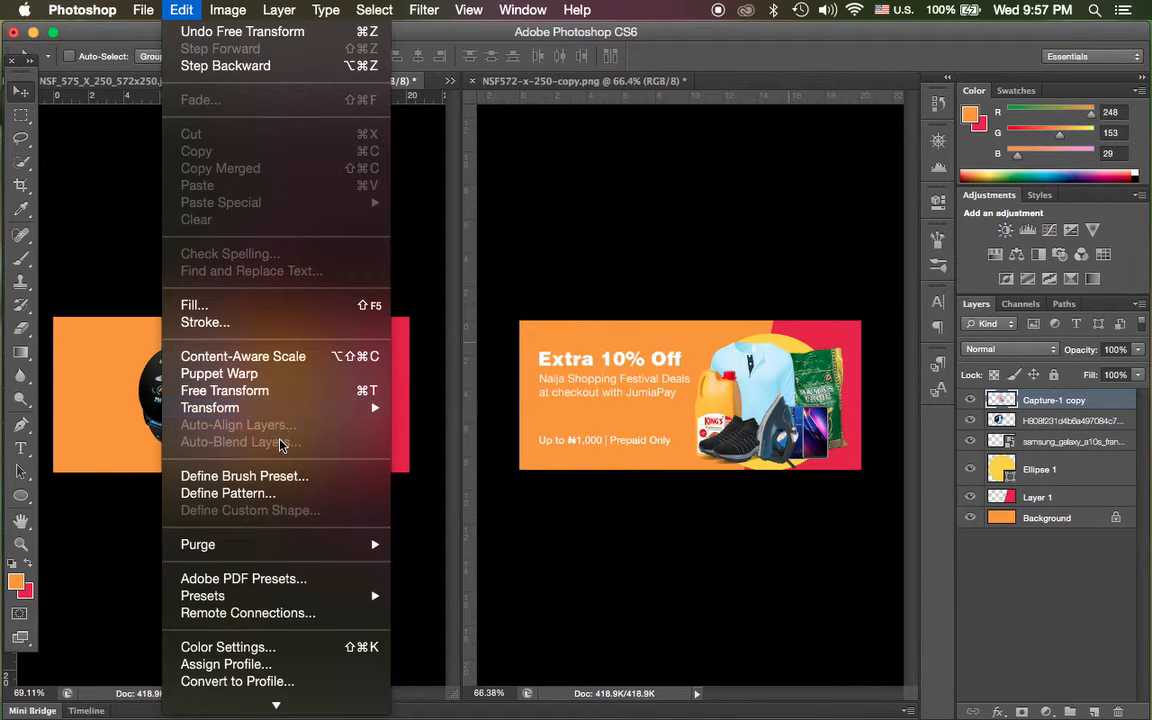
click(285, 390)
right_click(253, 415)
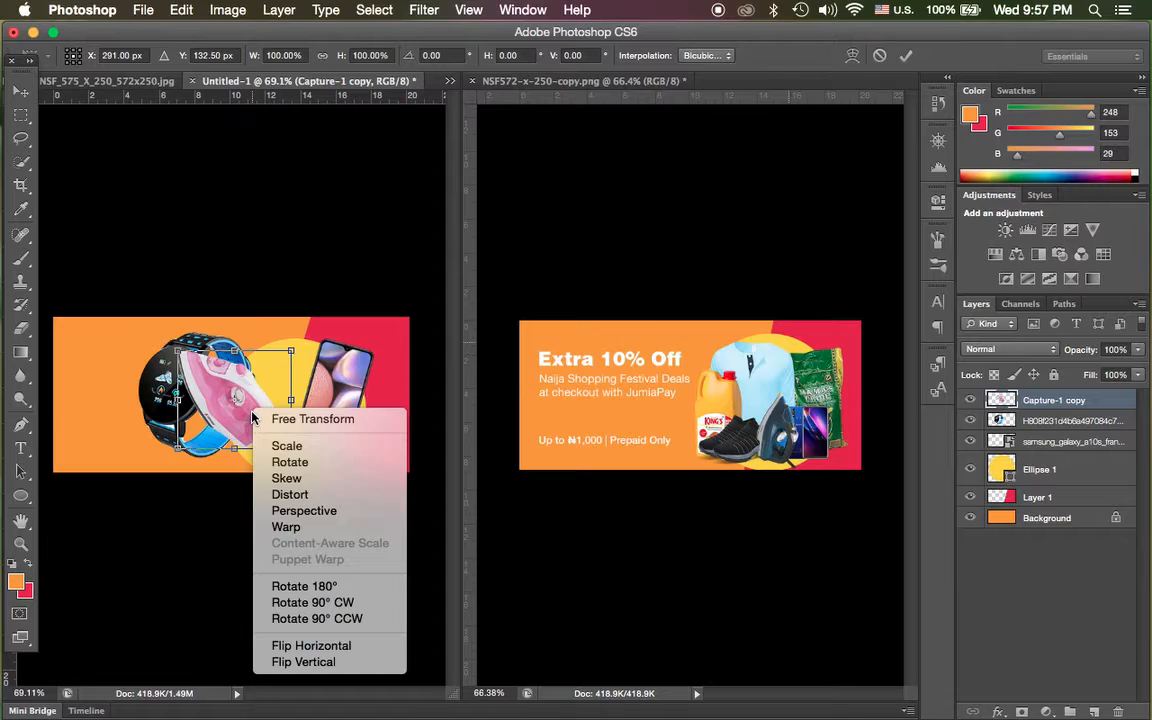
click(346, 646)
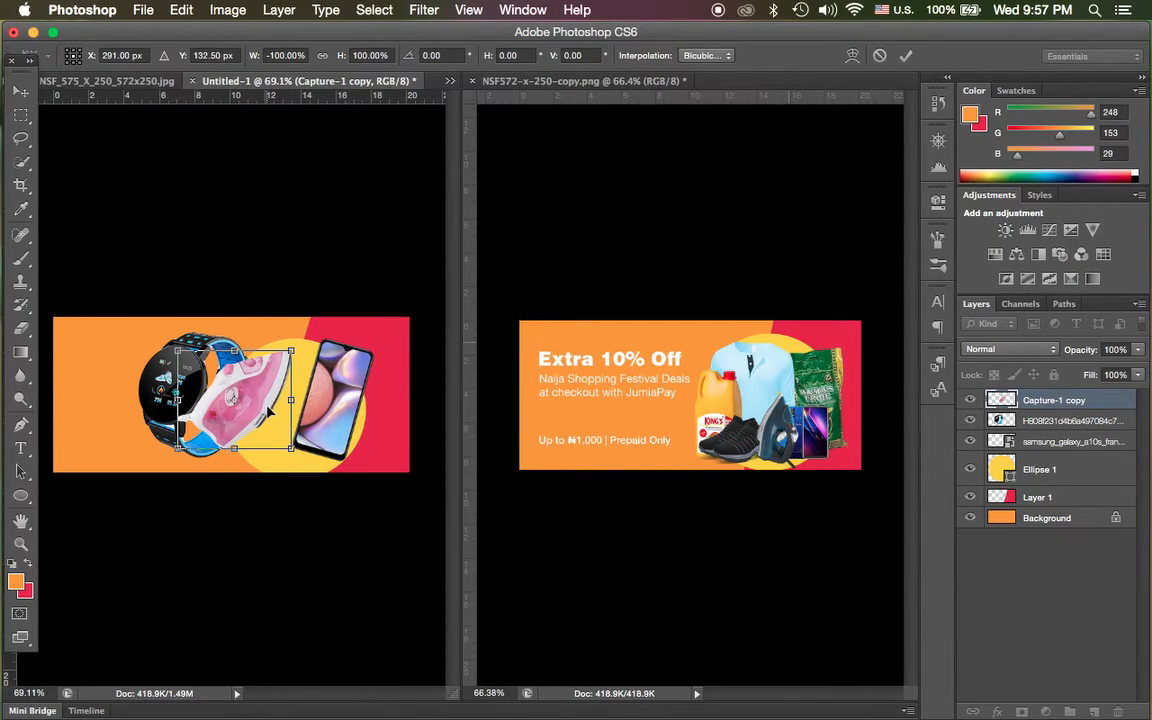
right_click(268, 422)
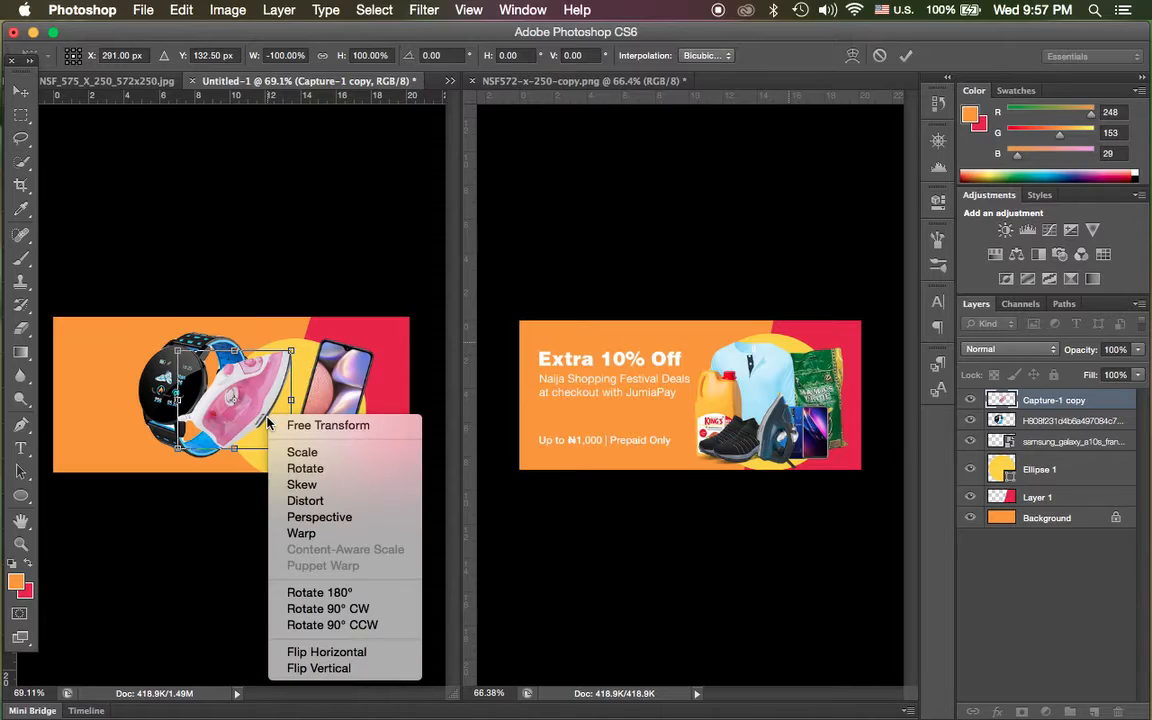
click(352, 652)
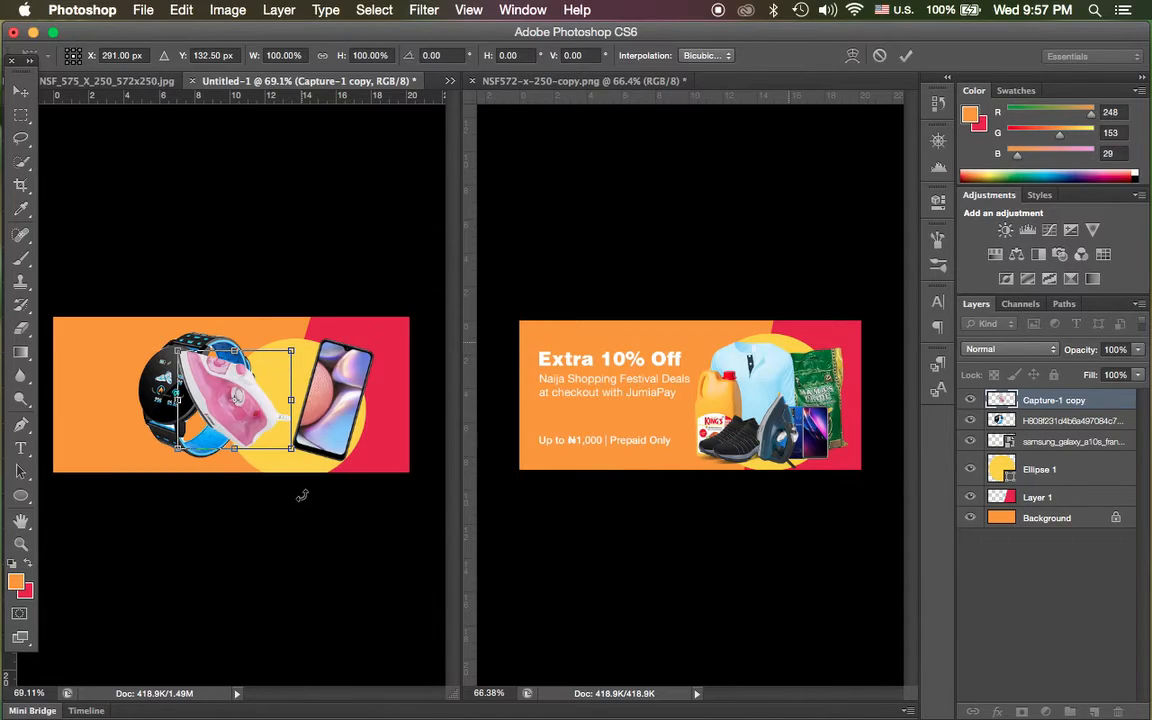
drag(261, 408, 291, 419)
key(Return)
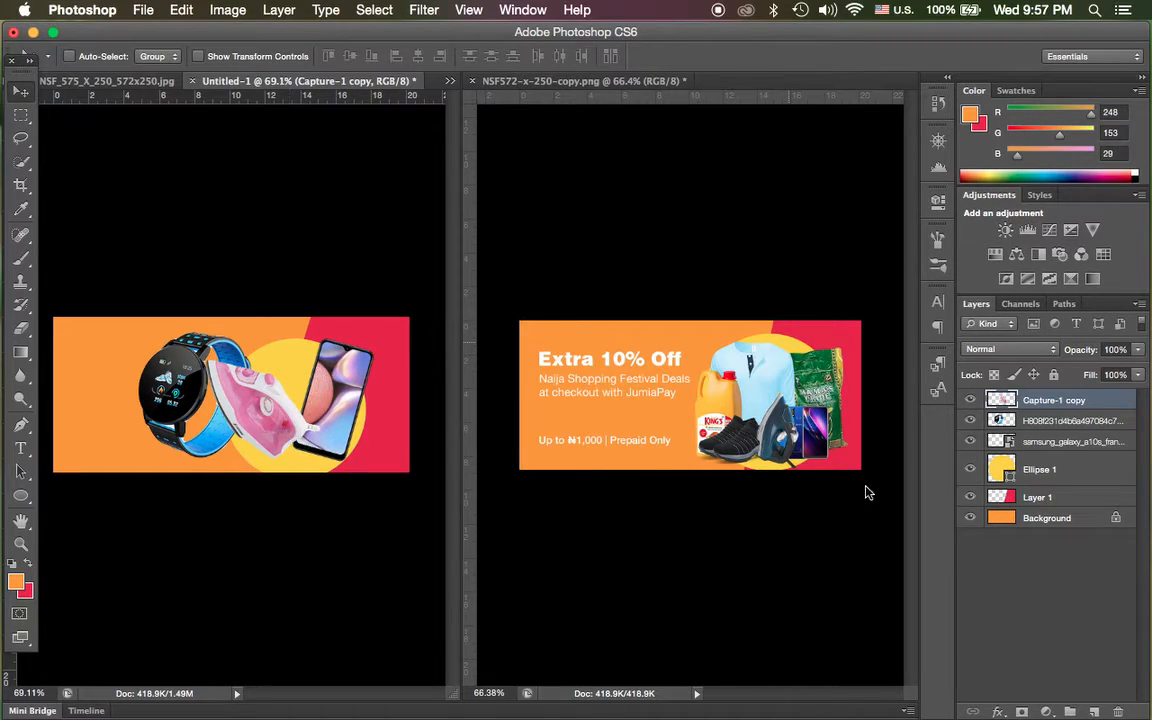
Stack the smartwatch layer above the iron and scale it down in front of the iron and phone on the yellow circle.
drag(1031, 428, 1035, 398)
drag(232, 411, 323, 428)
click(177, 12)
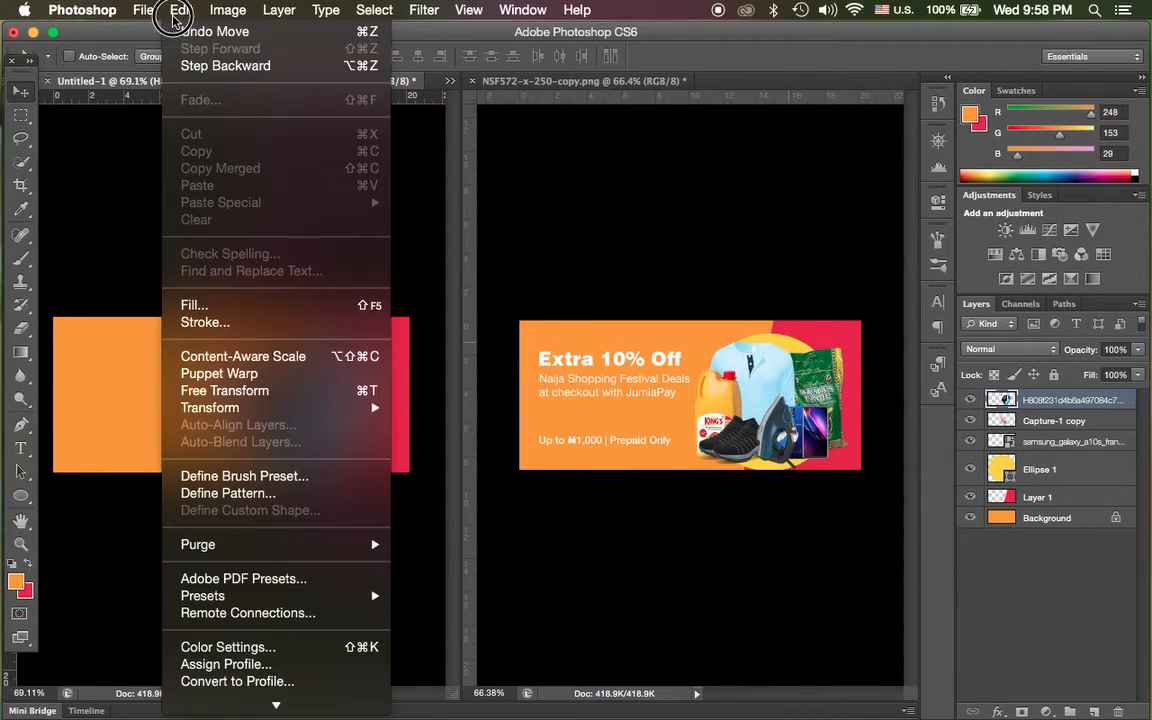
click(258, 390)
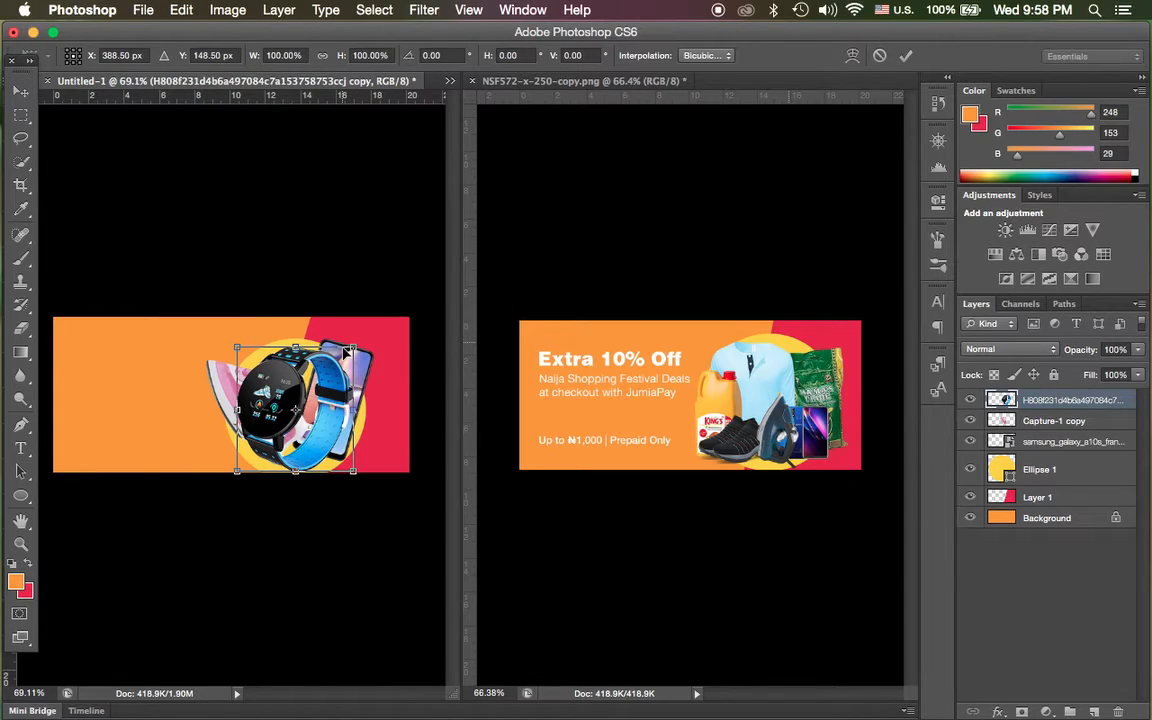
drag(347, 350, 333, 370)
key(Return)
mouse_move(316, 416)
mouse_down()
mouse_move(347, 334)
mouse_move(305, 420)
mouse_move(293, 416)
mouse_up()
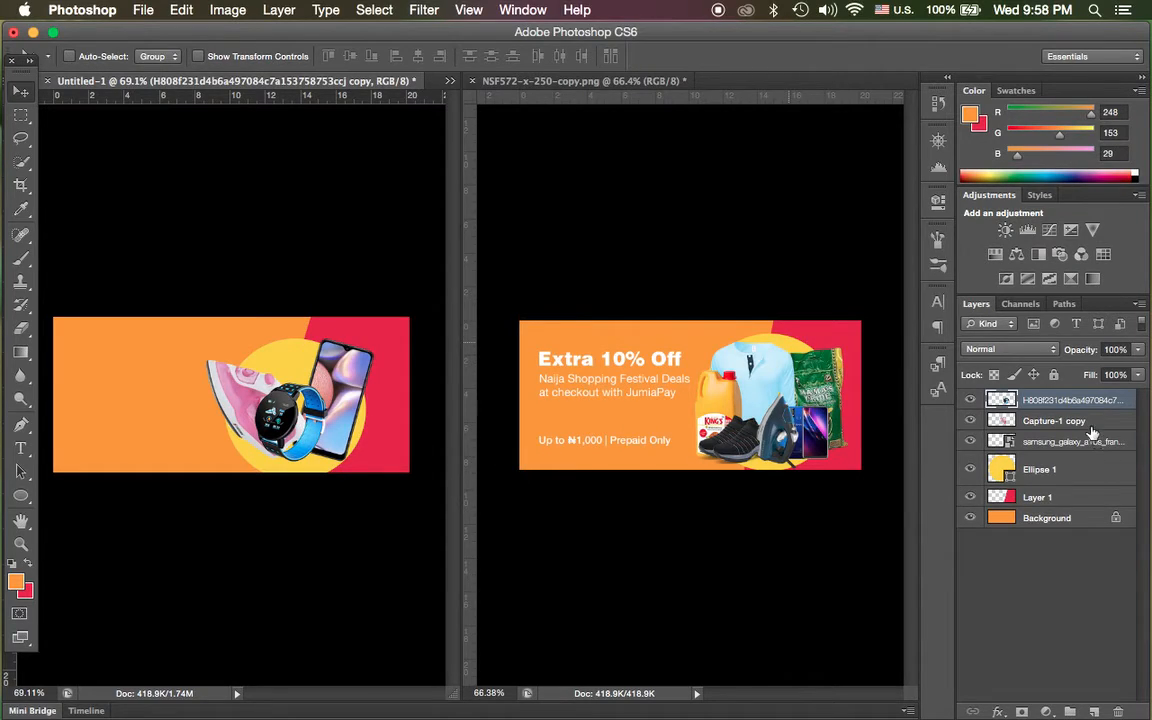
Group the smartwatch, iron and phone layers and rename the group ppp.
shift+click(1118, 442)
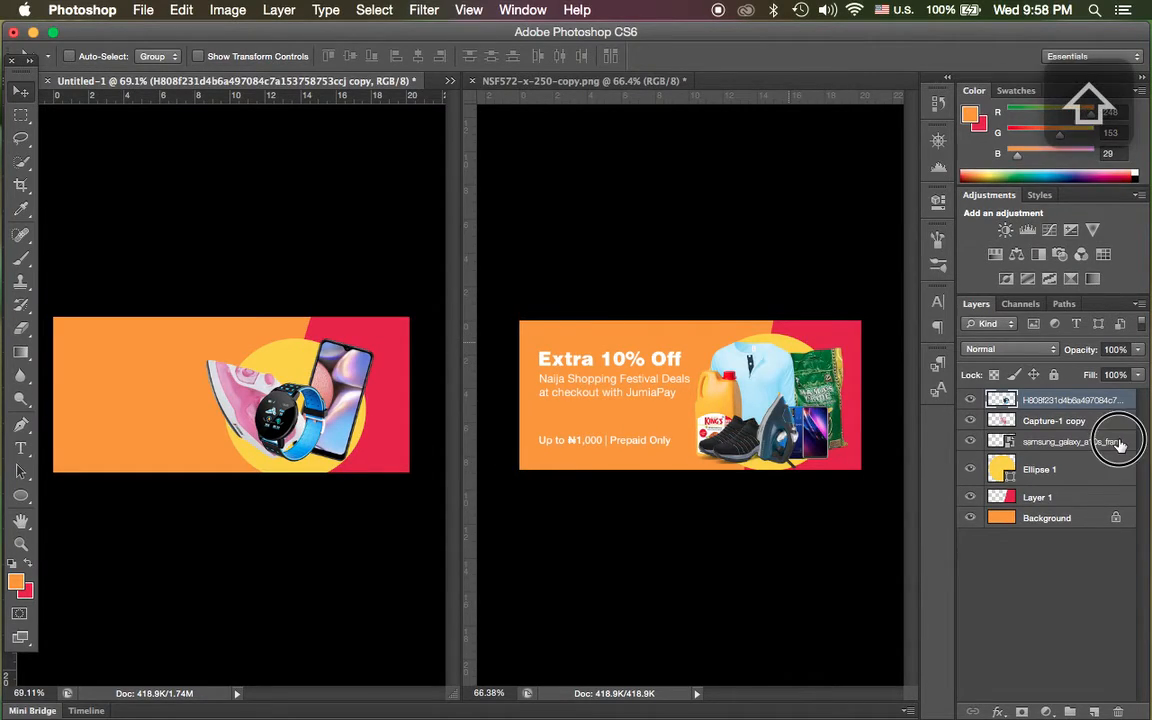
right_click(1121, 443)
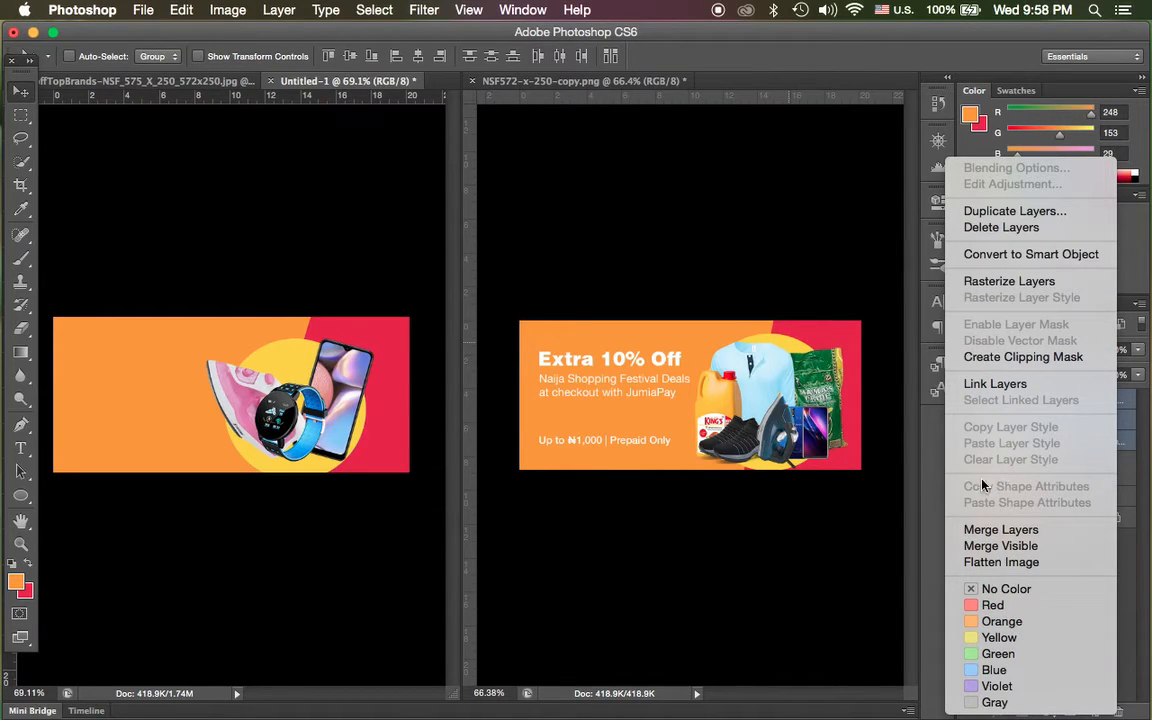
click(924, 426)
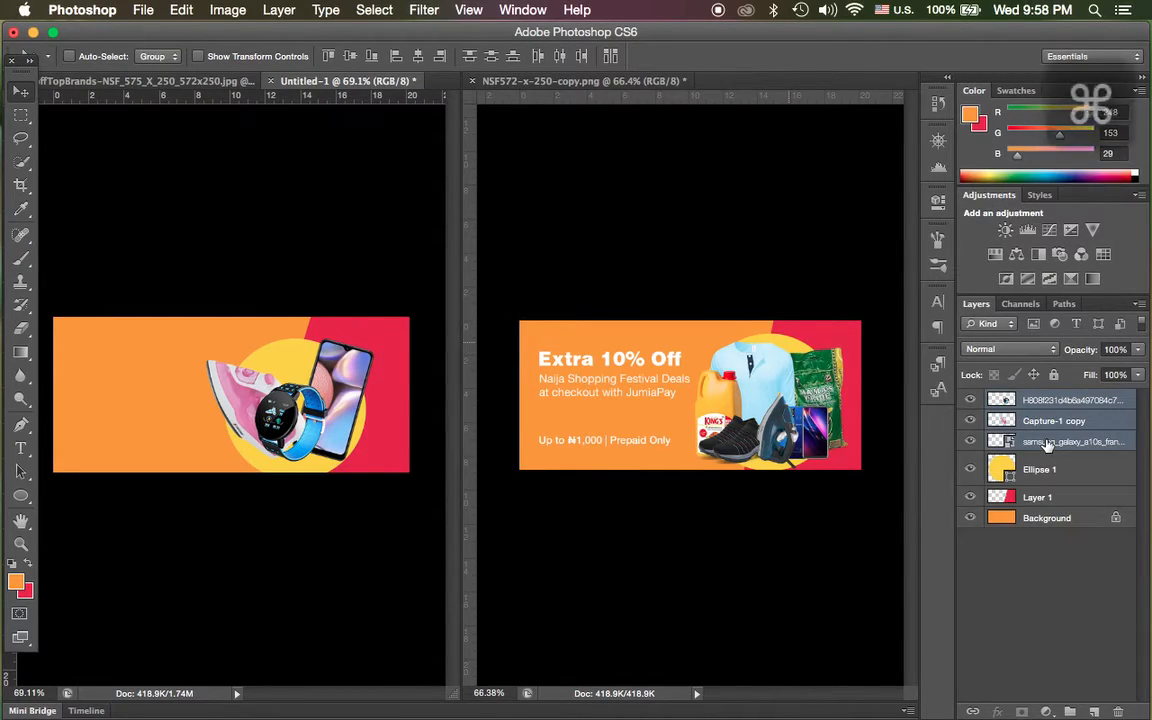
key(super+g)
double_click(1040, 401)
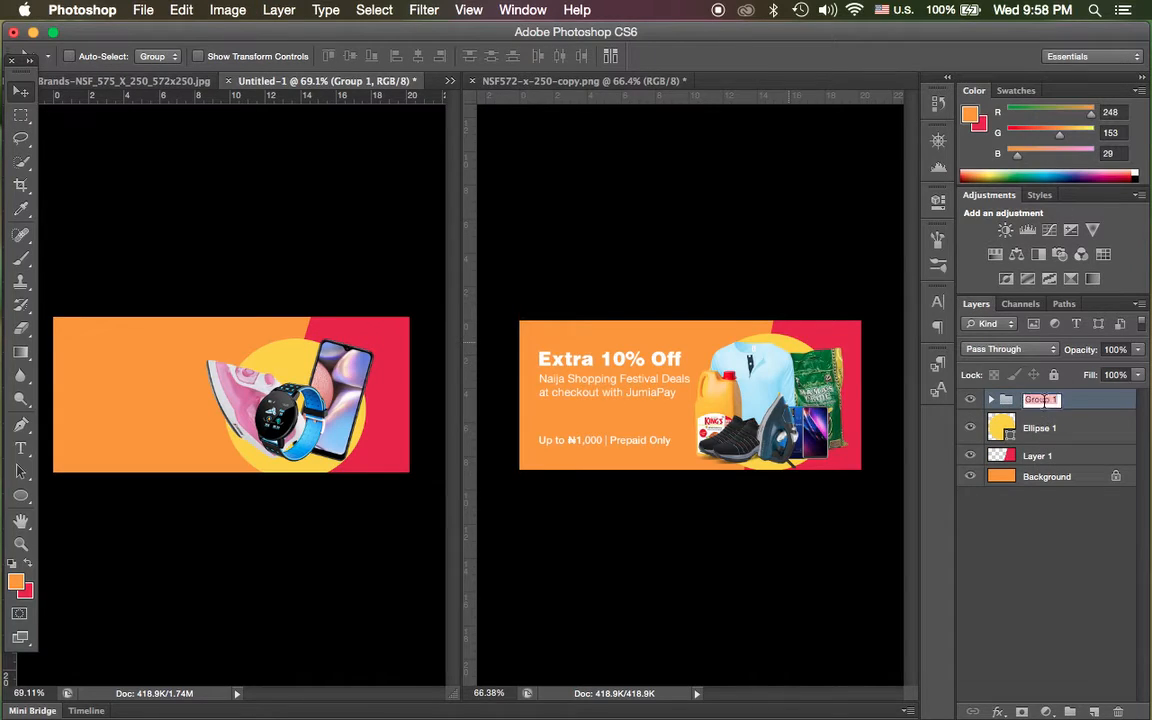
text(B)
key(Return)
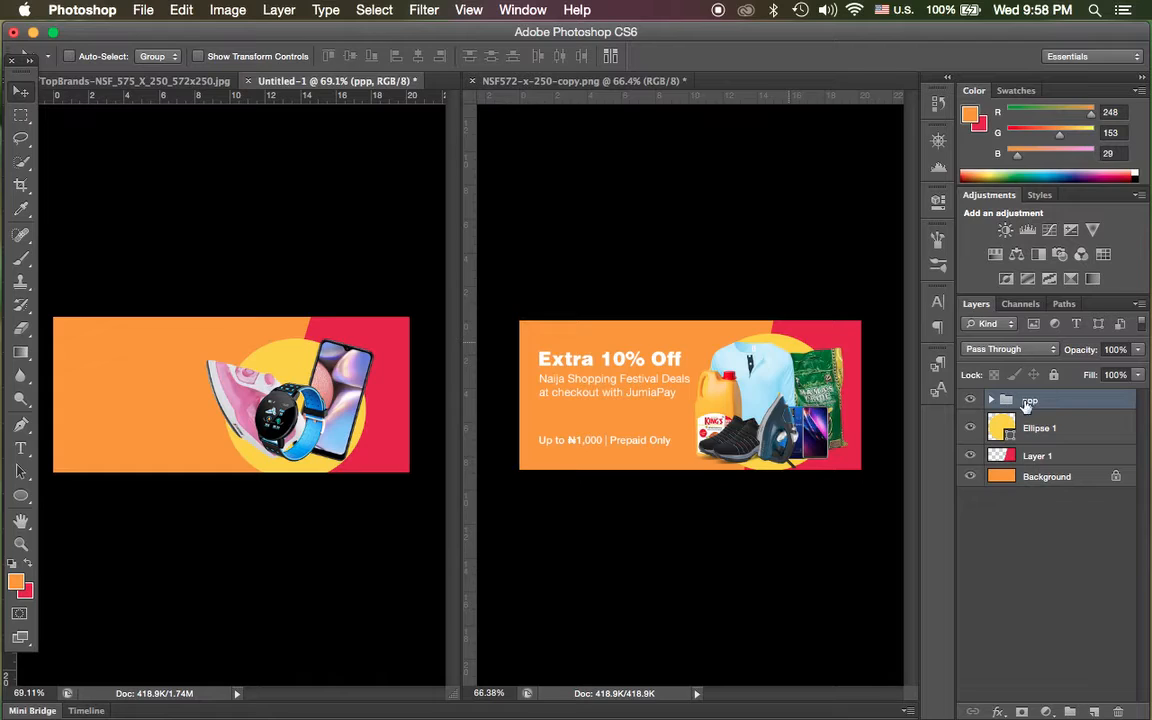
Add a new layer between the ppp group and the yellow ellipse, and ready the Brush tool with the default black foreground colour.
click(1098, 710)
drag(1086, 403, 1079, 438)
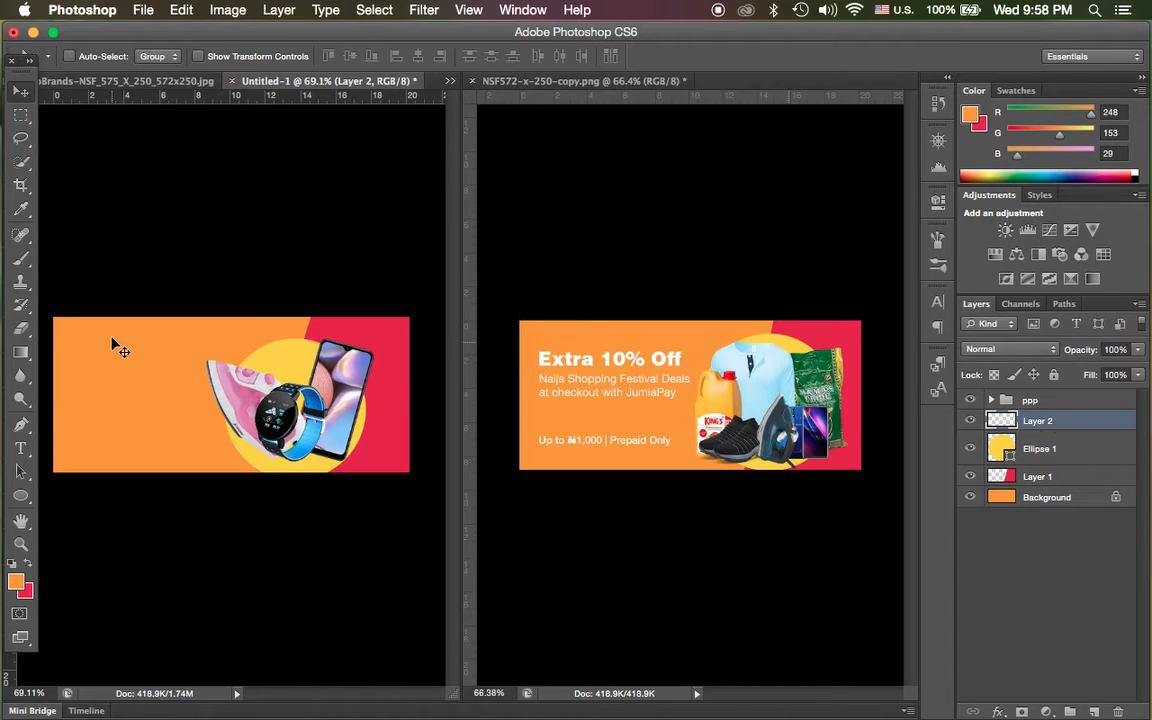
click(20, 266)
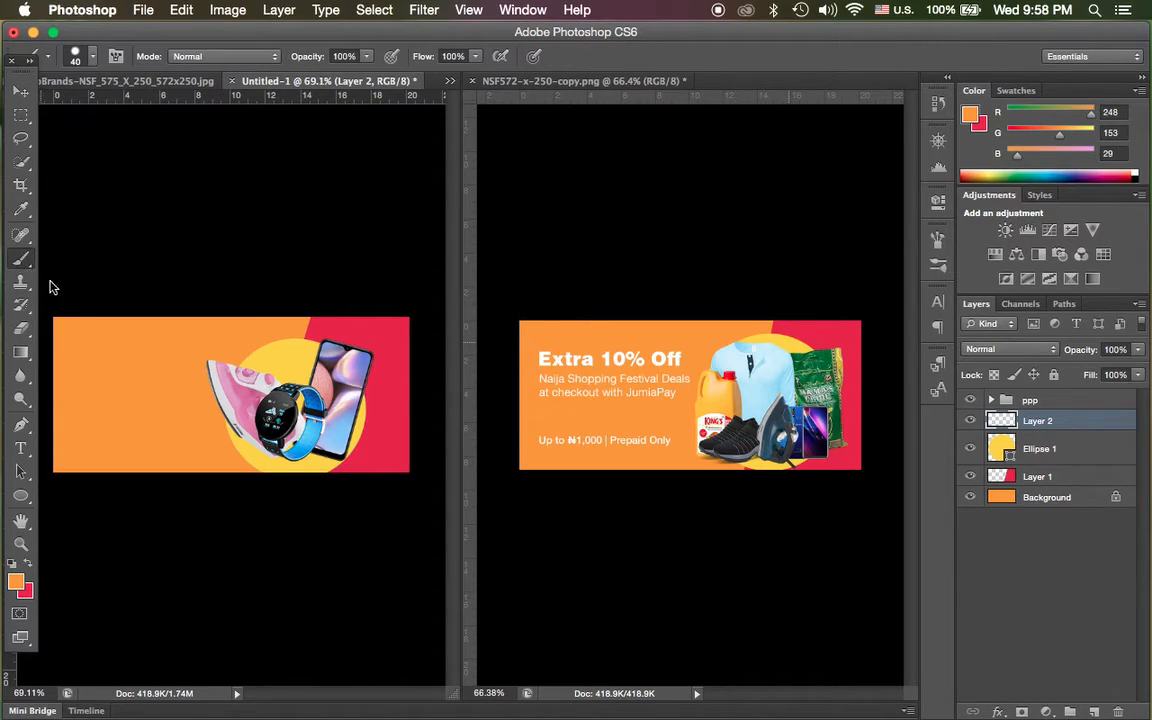
click(13, 567)
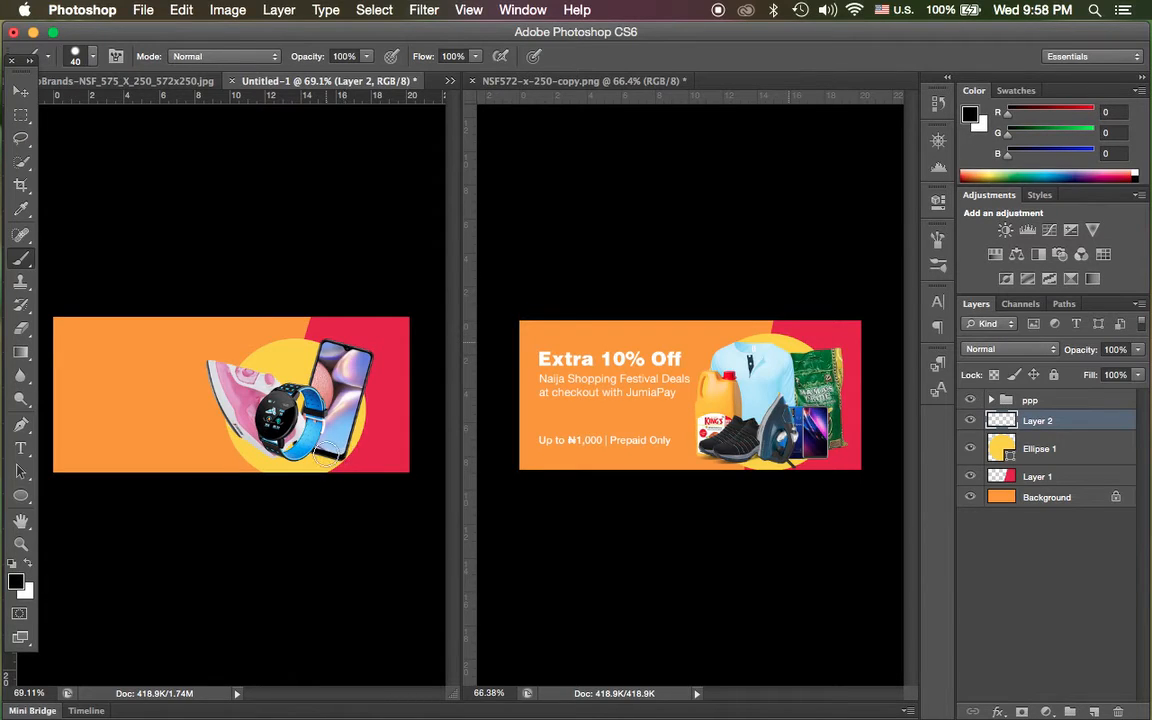
Paint a black shadow beneath the phone, smartwatch and iron on the new layer with a soft round 40 px brush at 0% hardness.
alt+scroll(313, 452, down, 3)
alt+scroll(380, 445, up, 6)
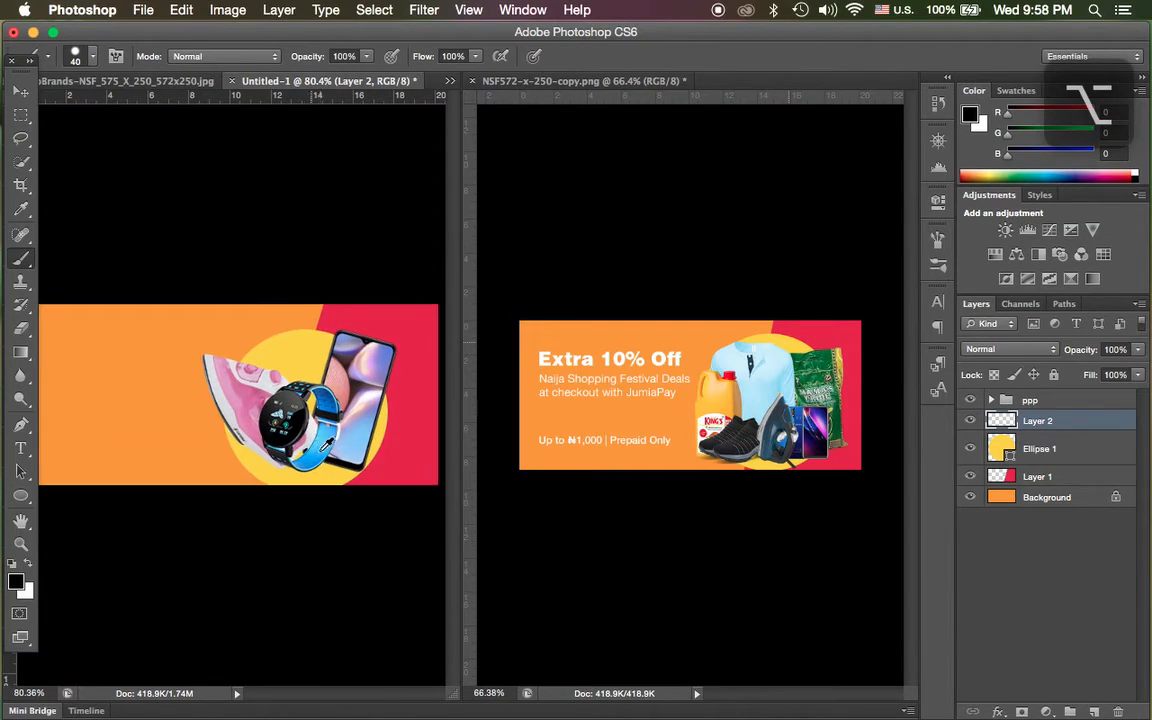
alt+scroll(385, 443, up, 5)
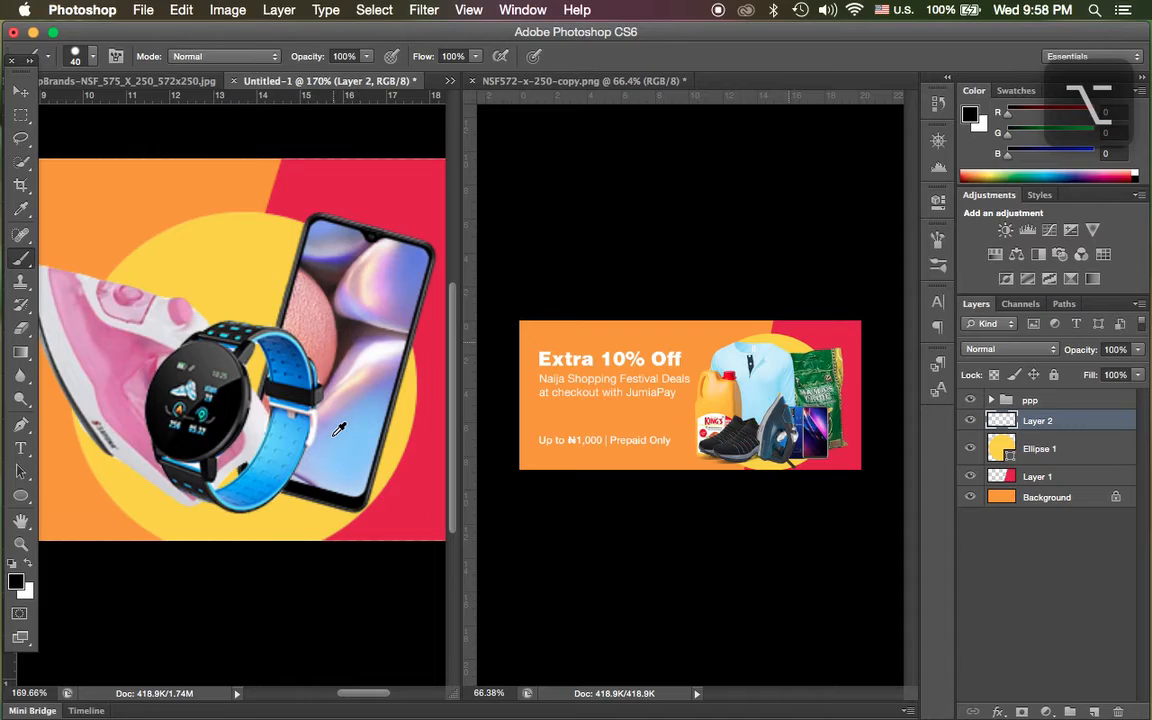
alt+scroll(339, 428, down, 1)
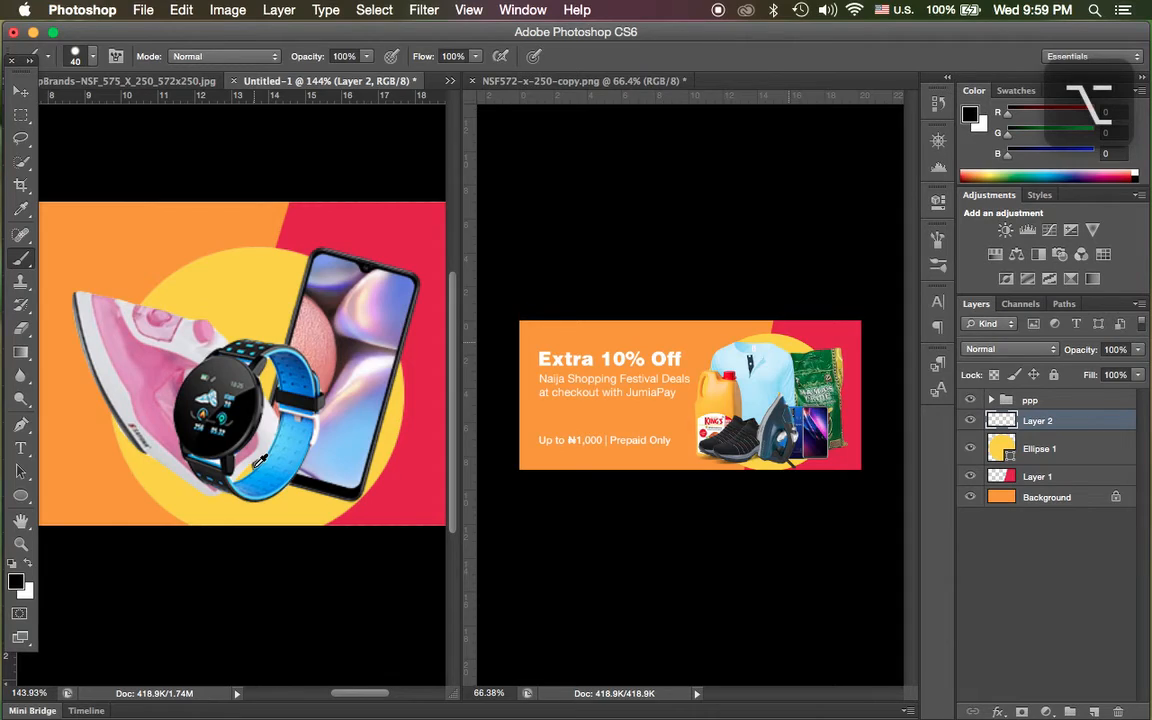
click(94, 58)
click(50, 194)
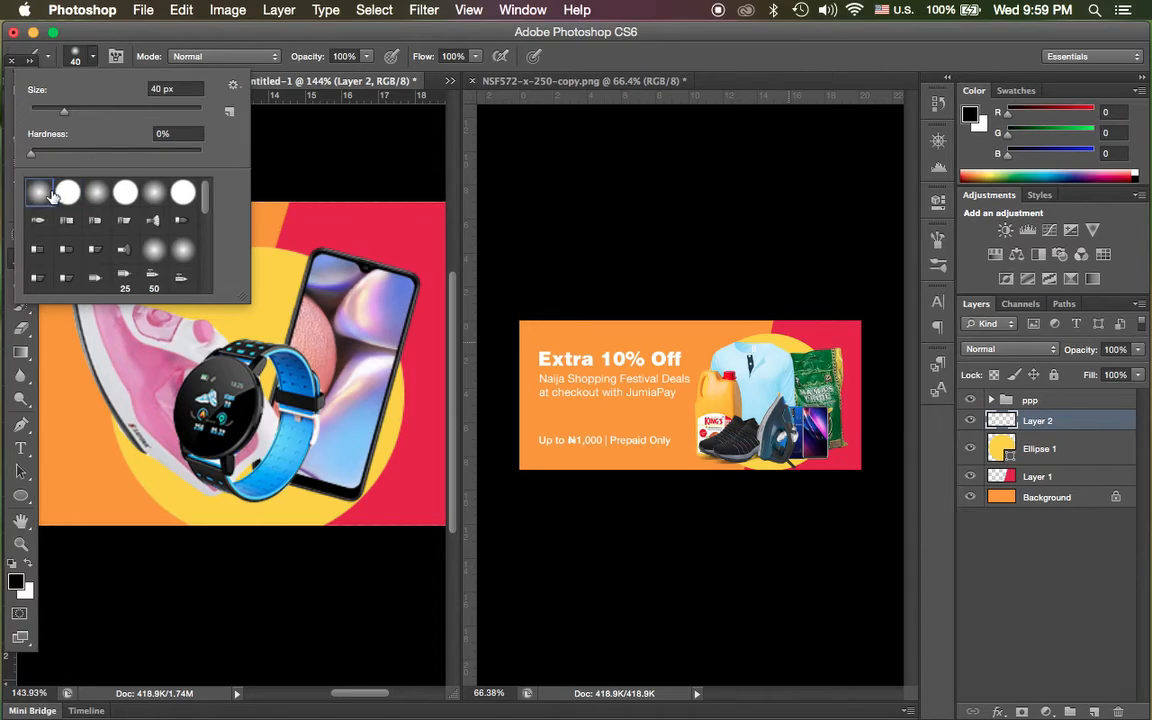
click(608, 73)
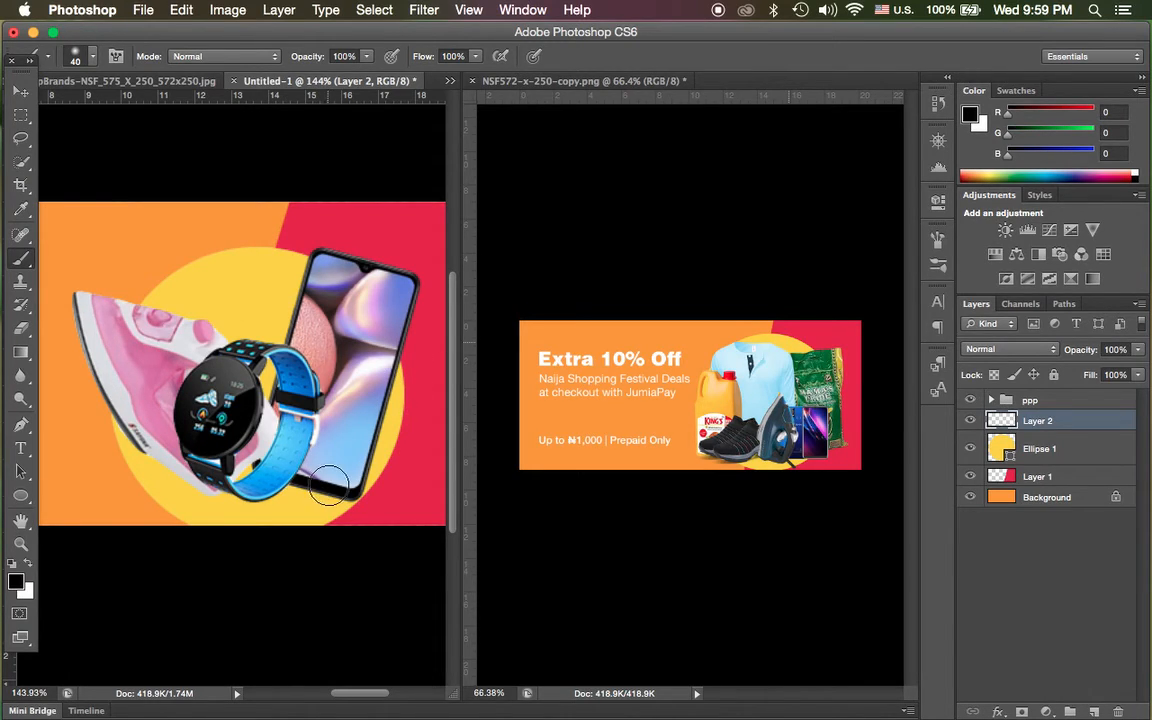
mouse_move(344, 490)
mouse_down()
mouse_move(308, 477)
mouse_move(236, 488)
mouse_move(165, 445)
mouse_up()
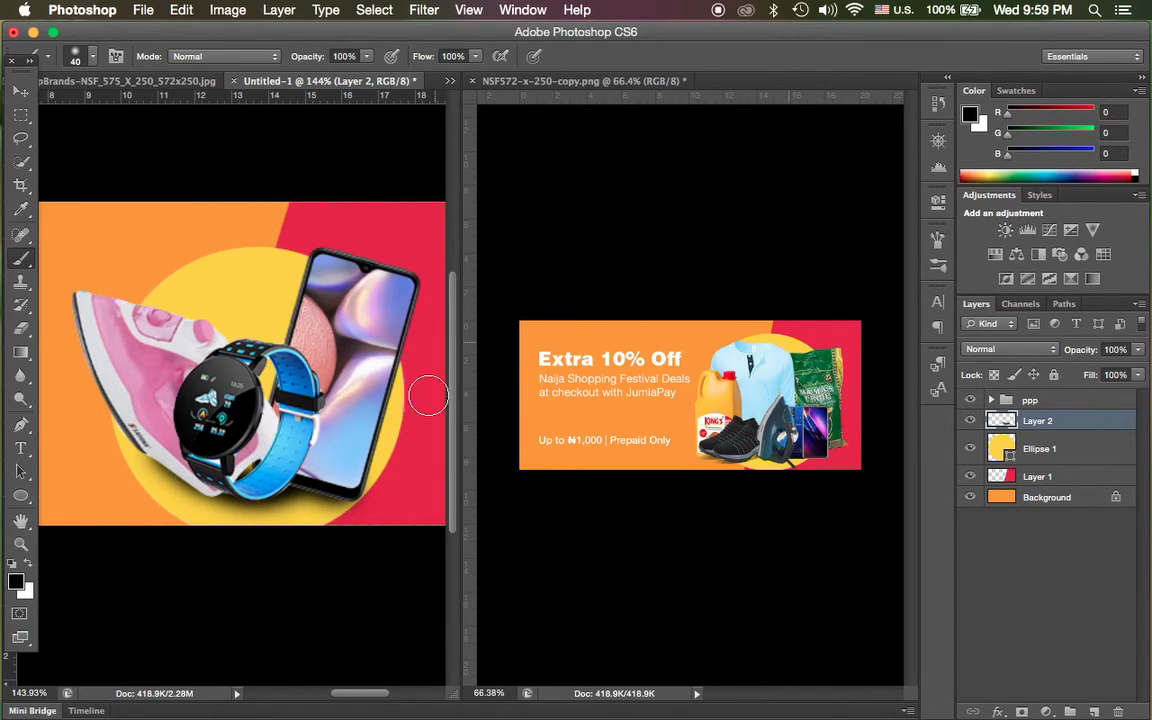
Lower the painted shadow layer's opacity to 84%.
scroll(325, 379, up, 3)
scroll(325, 379, down, 5)
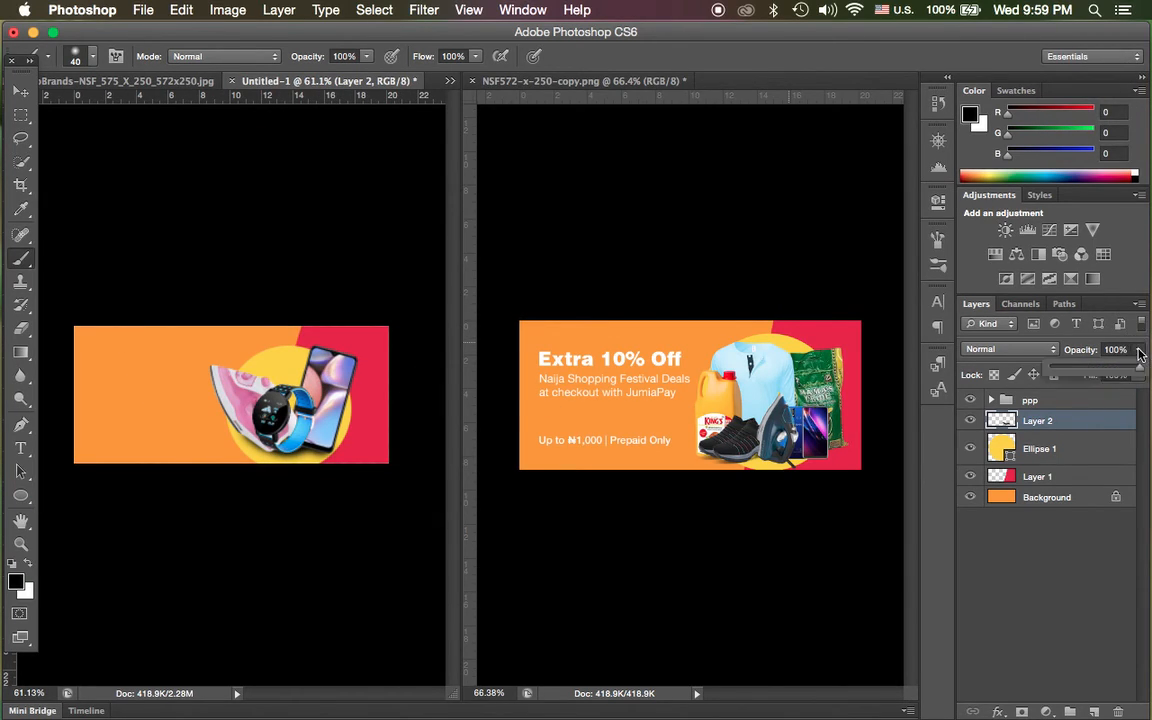
mouse_move(1138, 350)
mouse_down()
mouse_move(1118, 372)
mouse_move(1127, 370)
mouse_up()
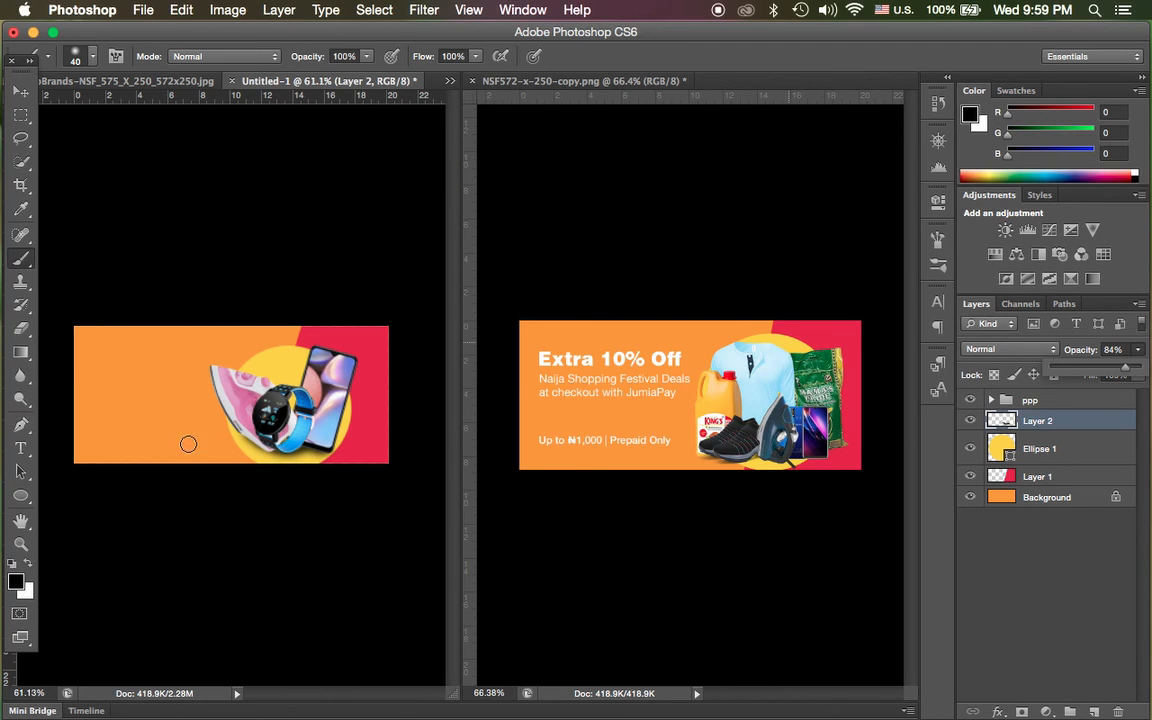
Switch to Google Chrome to view the Google Translate page, and return to Photoshop.
key(ctrl+Up)
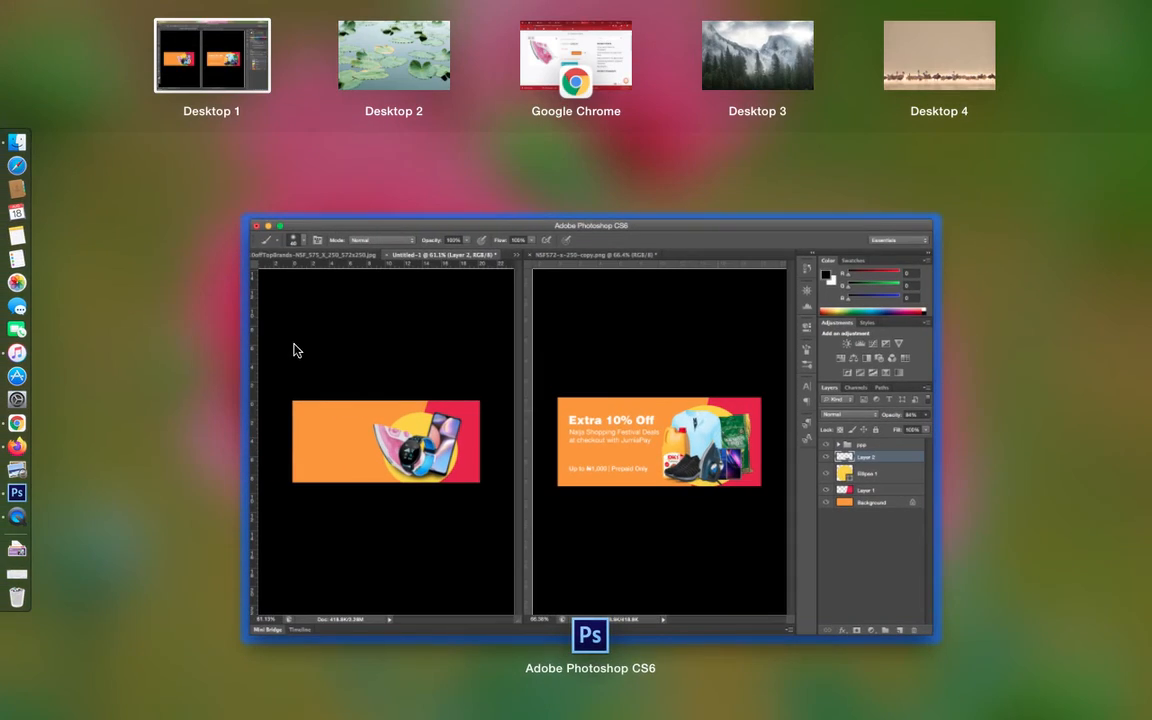
click(565, 58)
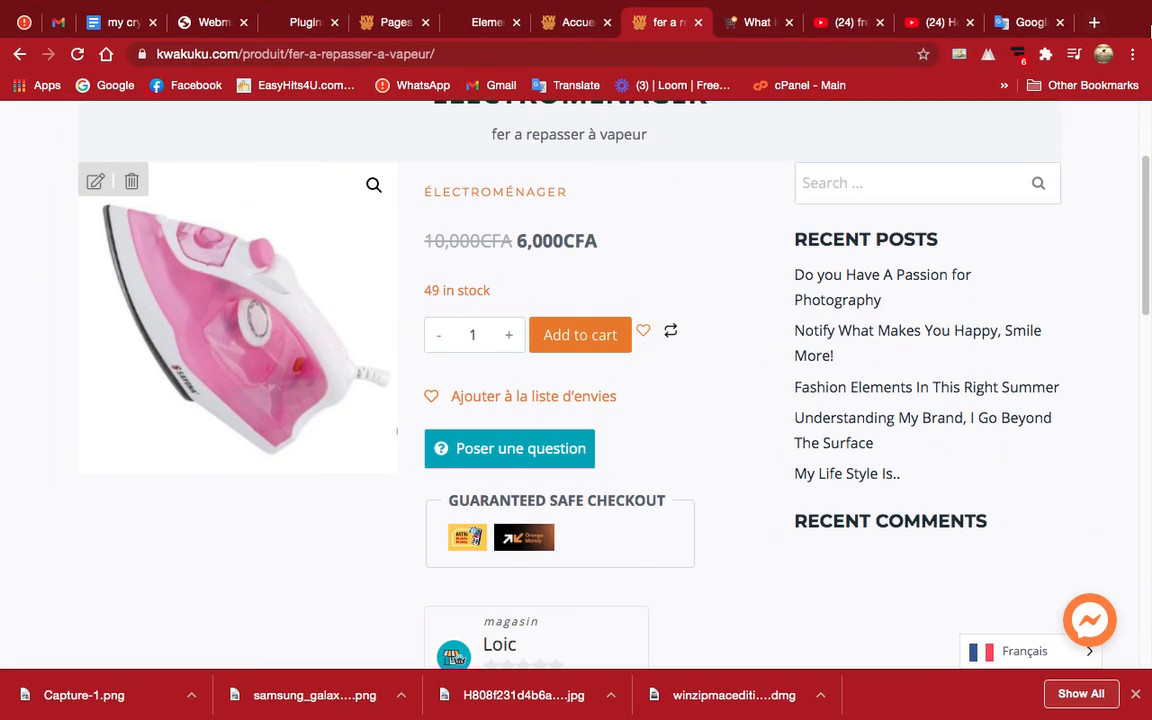
click(1027, 23)
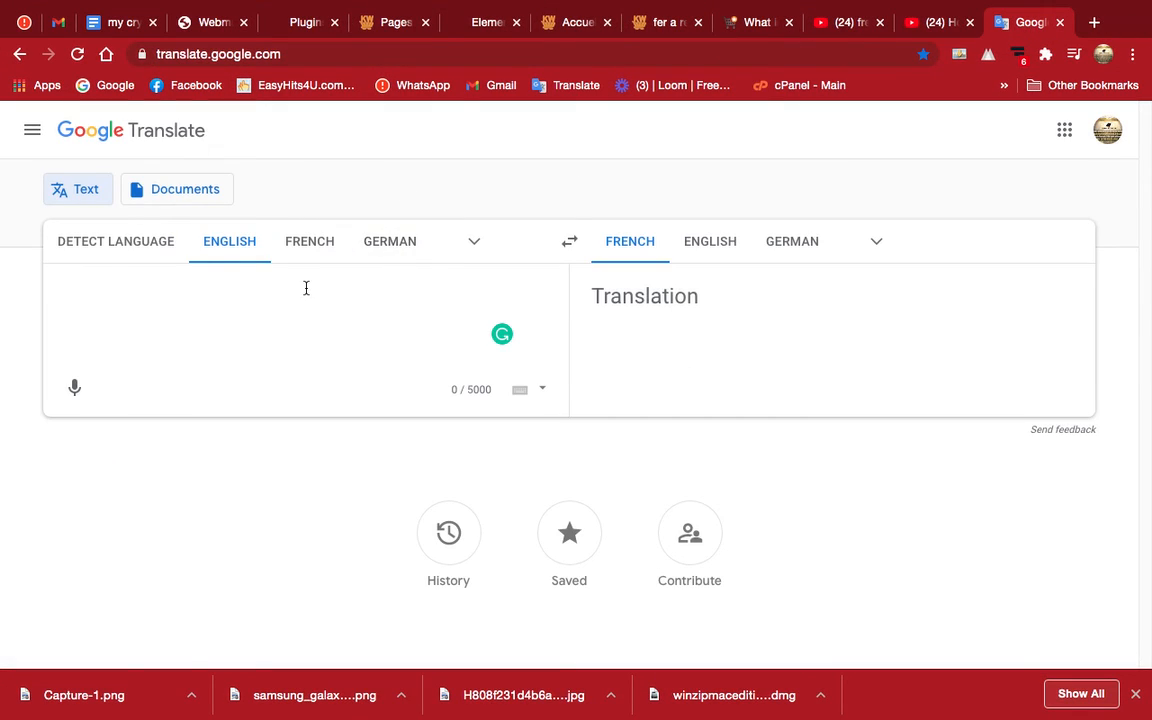
key(ctrl+Up)
click(380, 372)
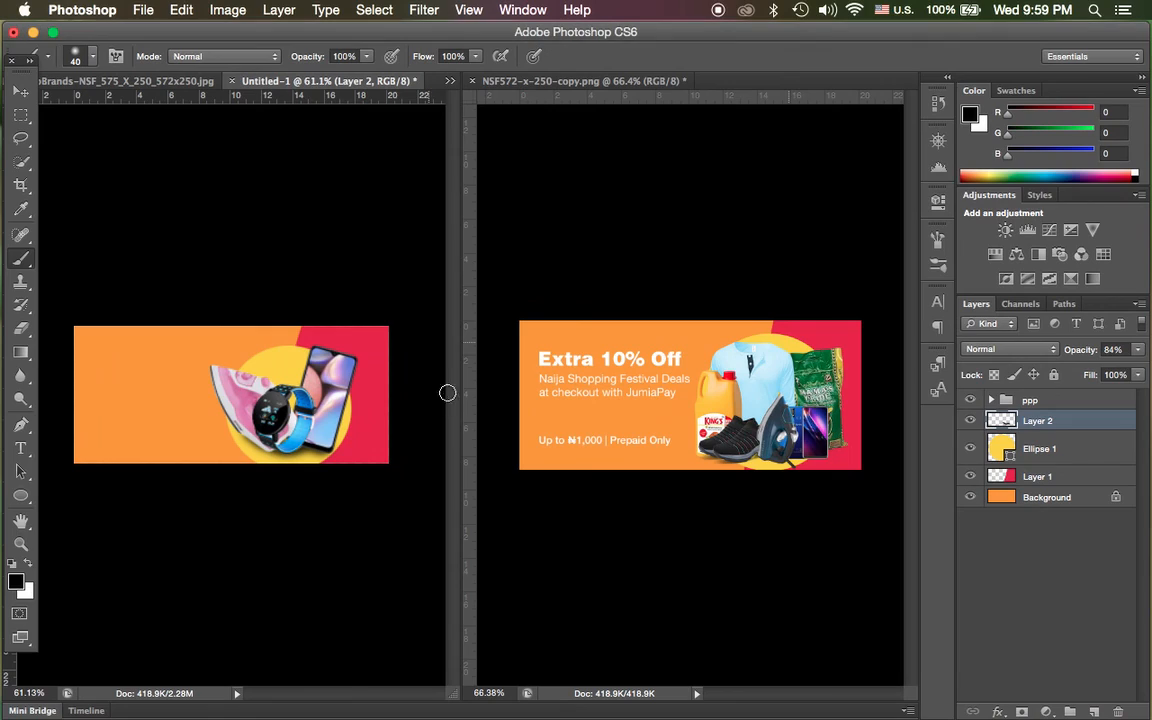